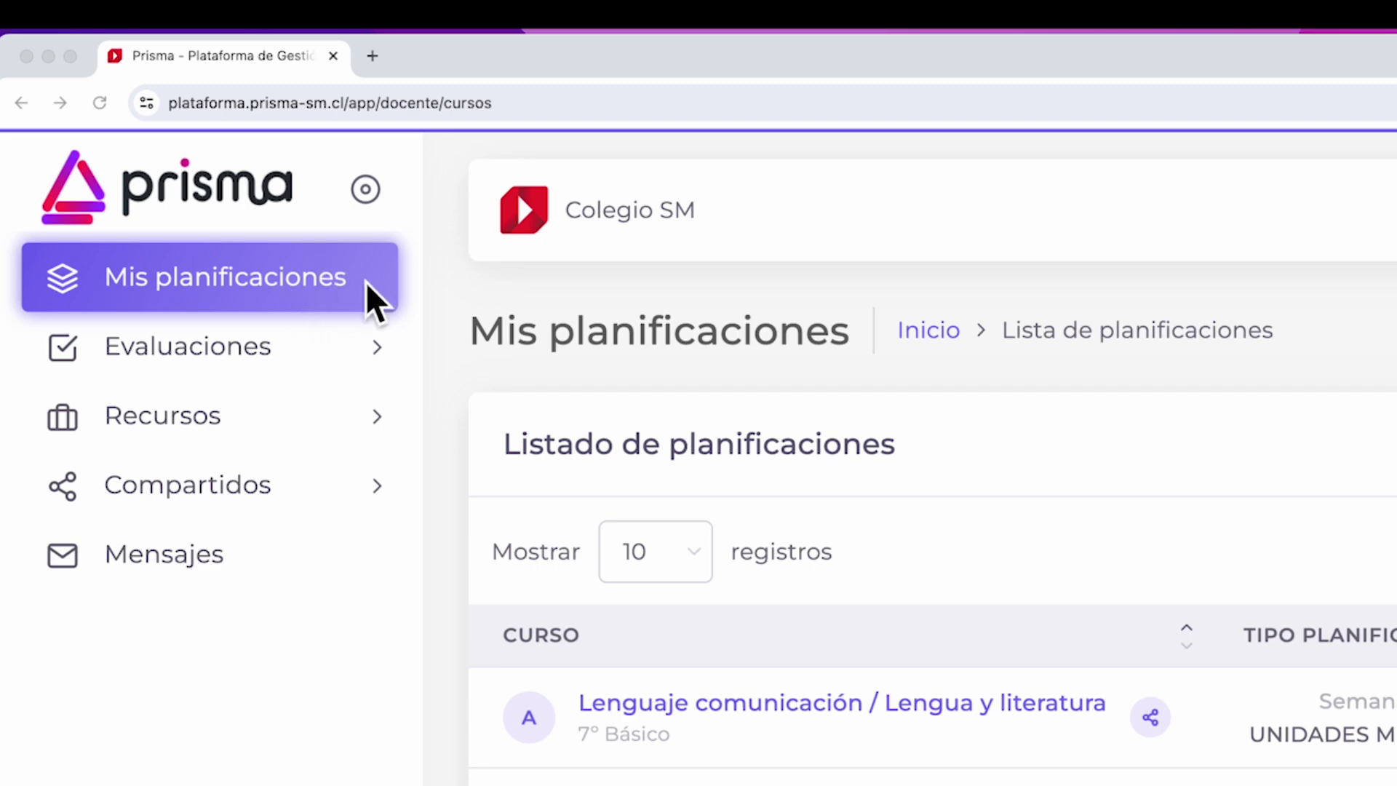
# Open the list of Mis planificaciones and start creating a new planificación
pyautogui.click(317, 299)
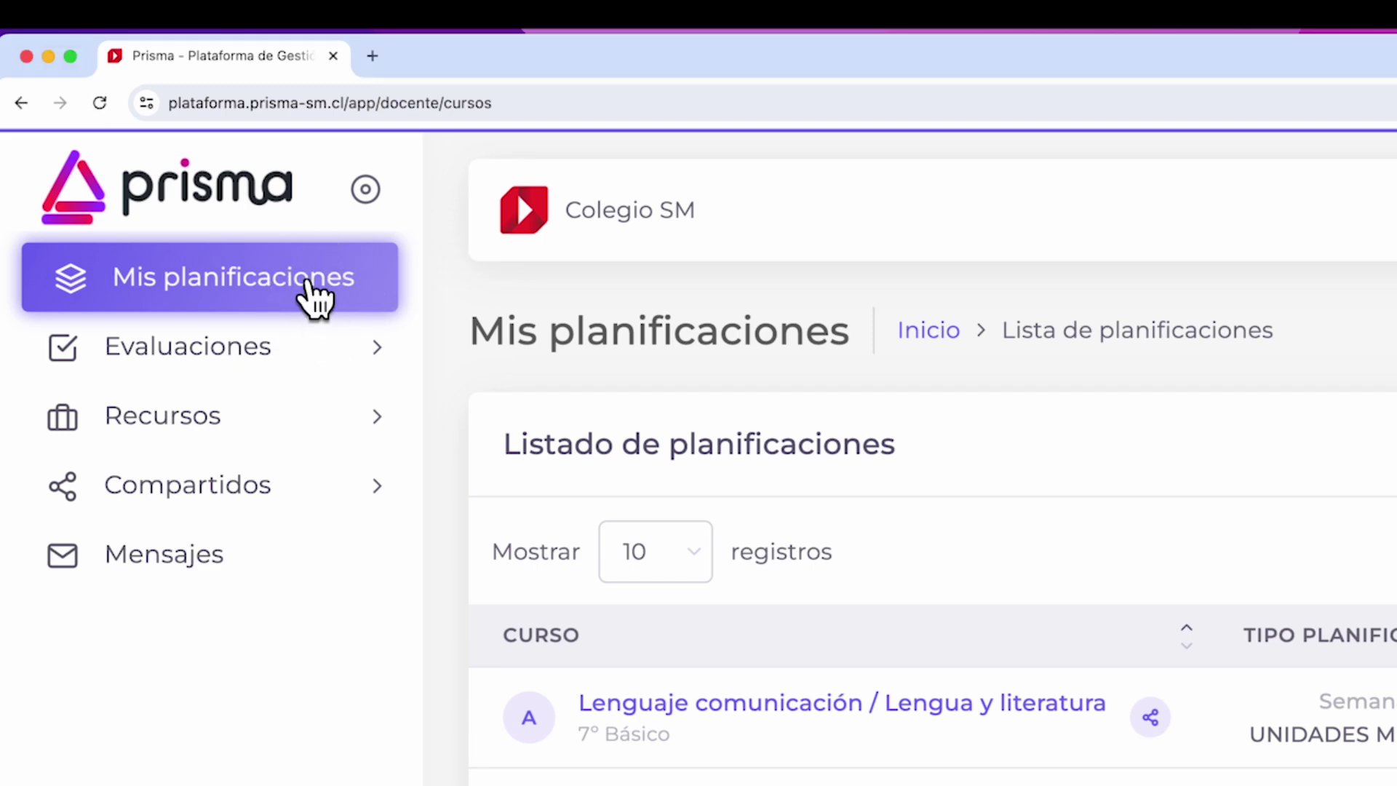
pyautogui.click(311, 285)
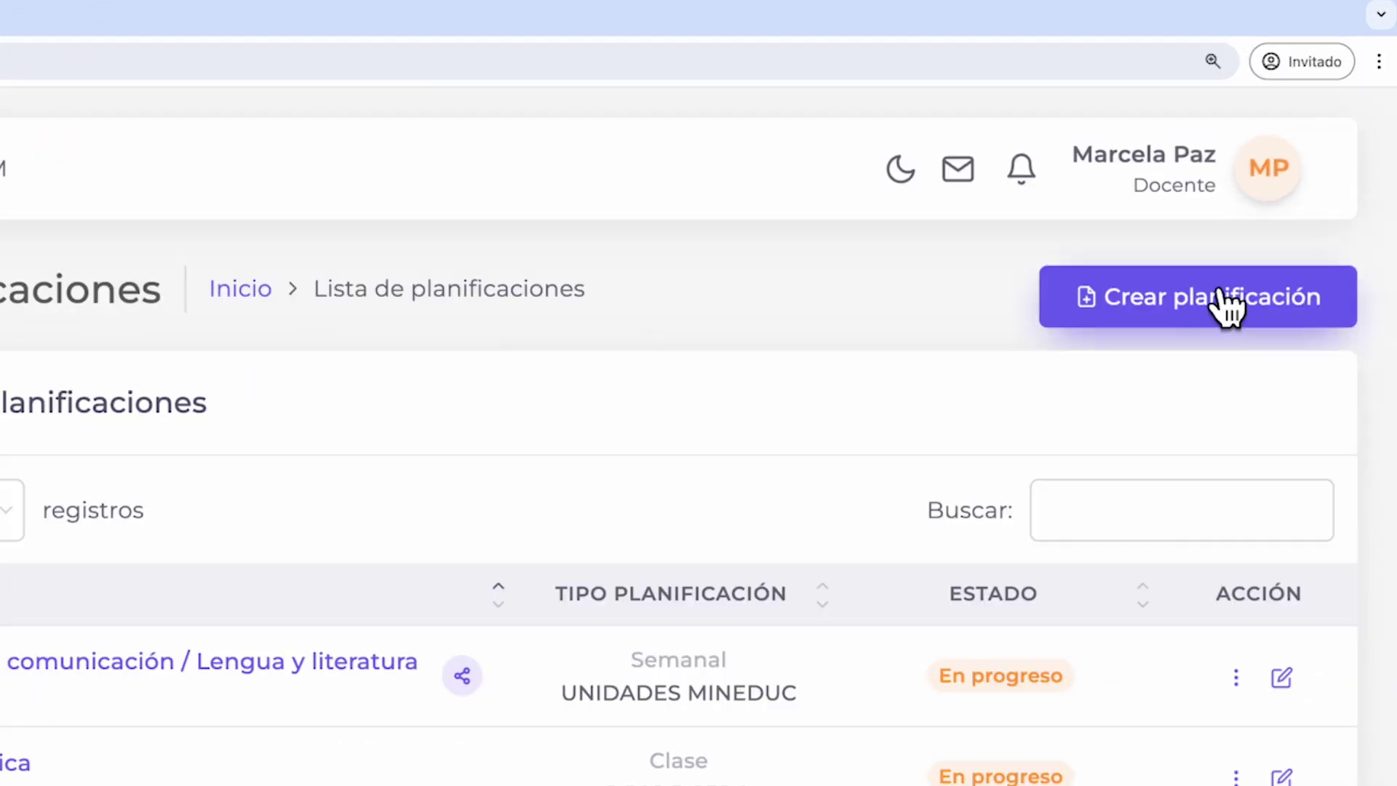
pyautogui.click(1273, 224)
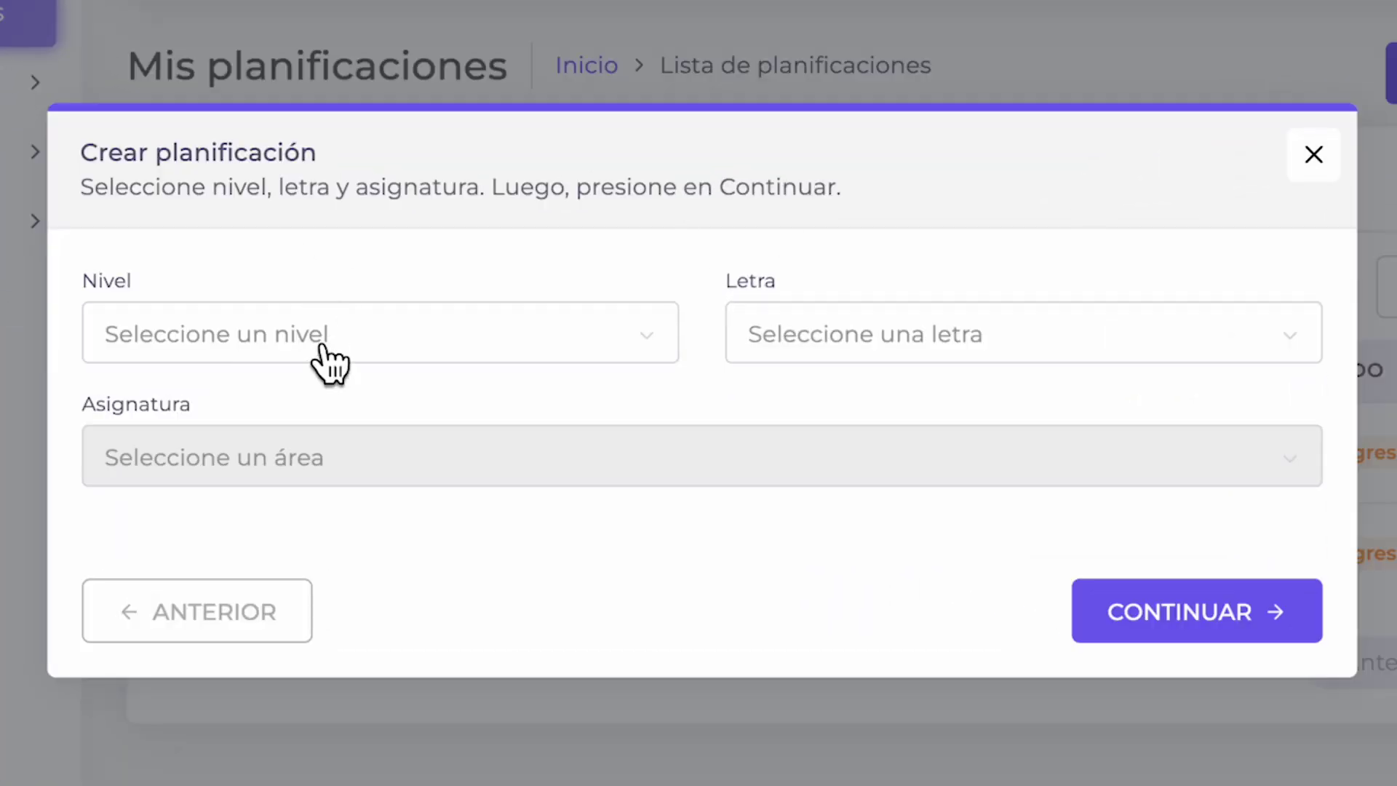
# Set the Nivel of the new planificación to 6º Básico
pyautogui.click(353, 342)
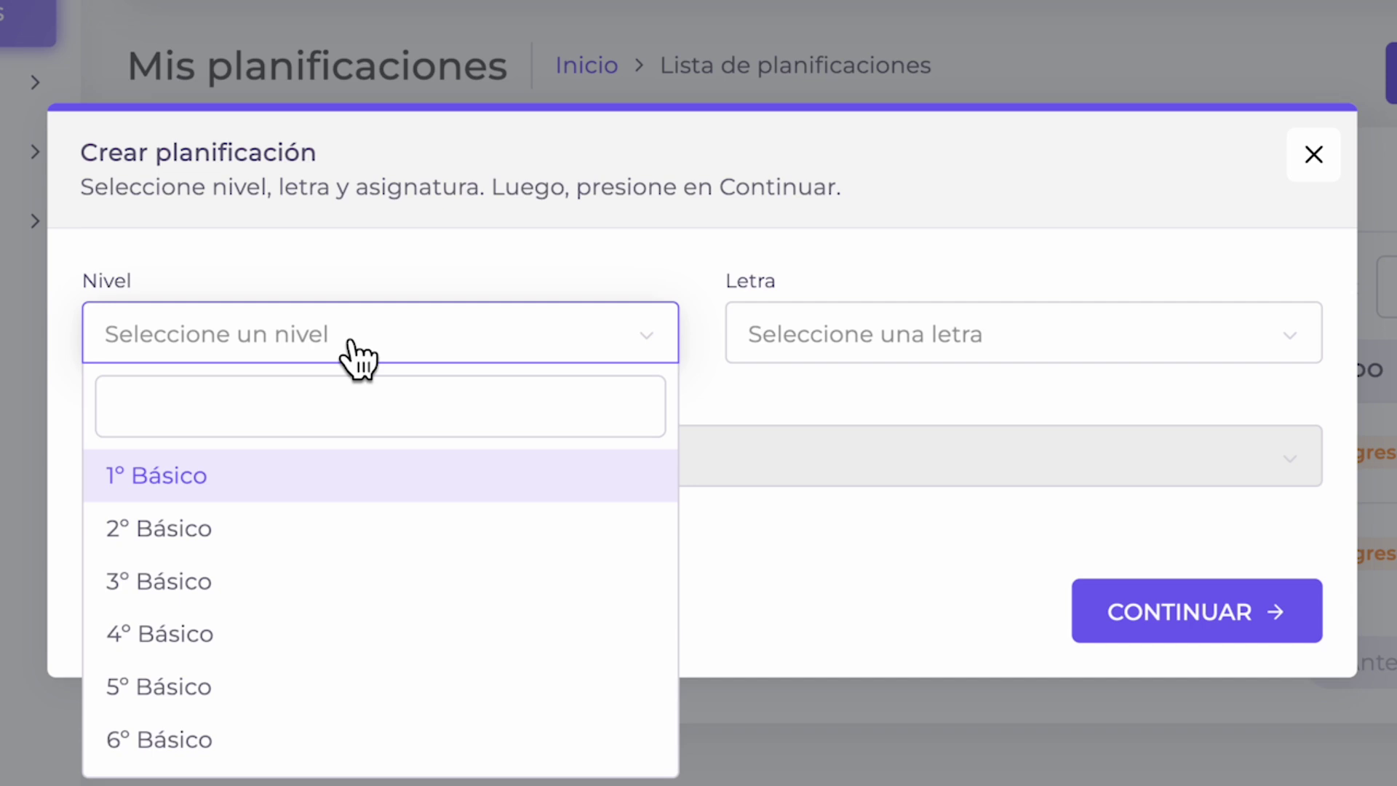
pyautogui.scroll(-2, 342, 566)
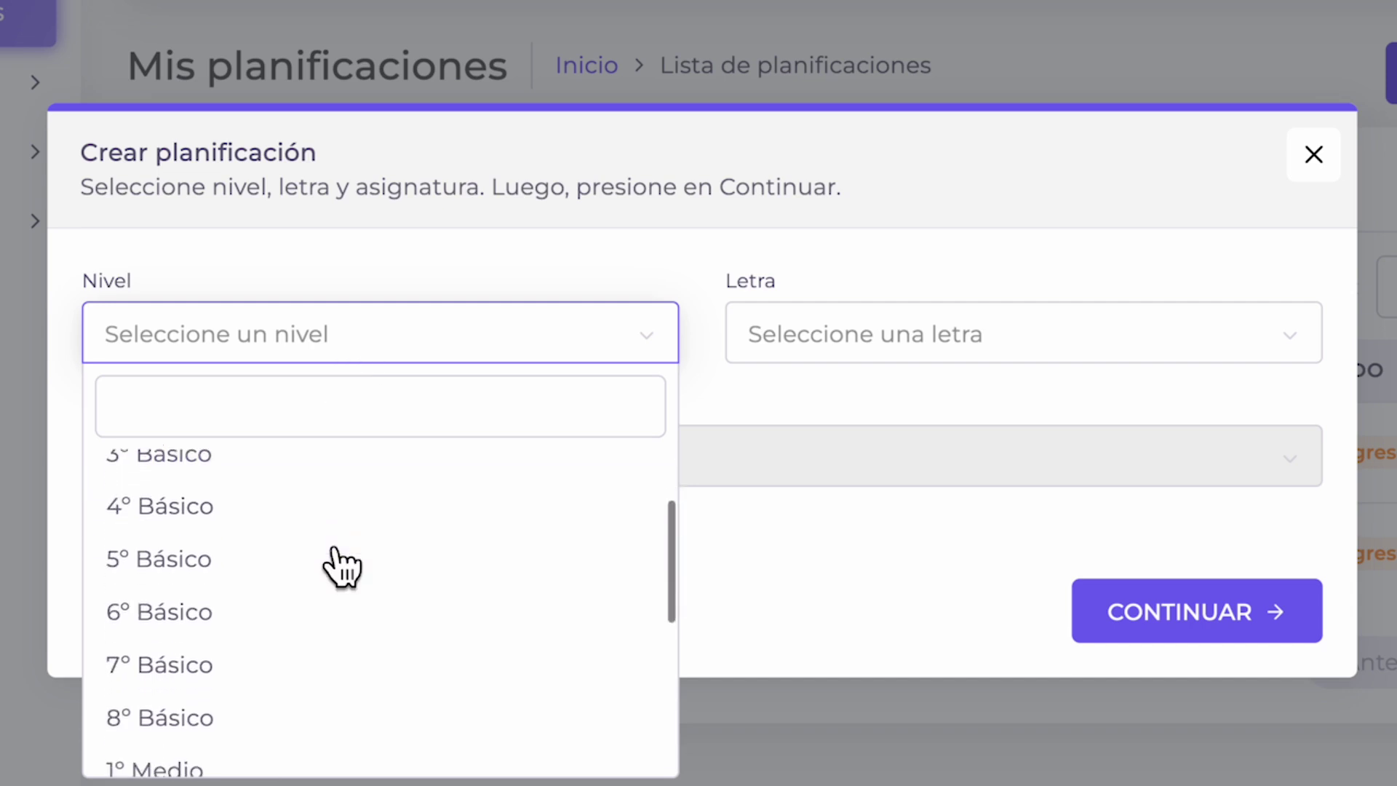
pyautogui.click(251, 710)
pyautogui.click(290, 352)
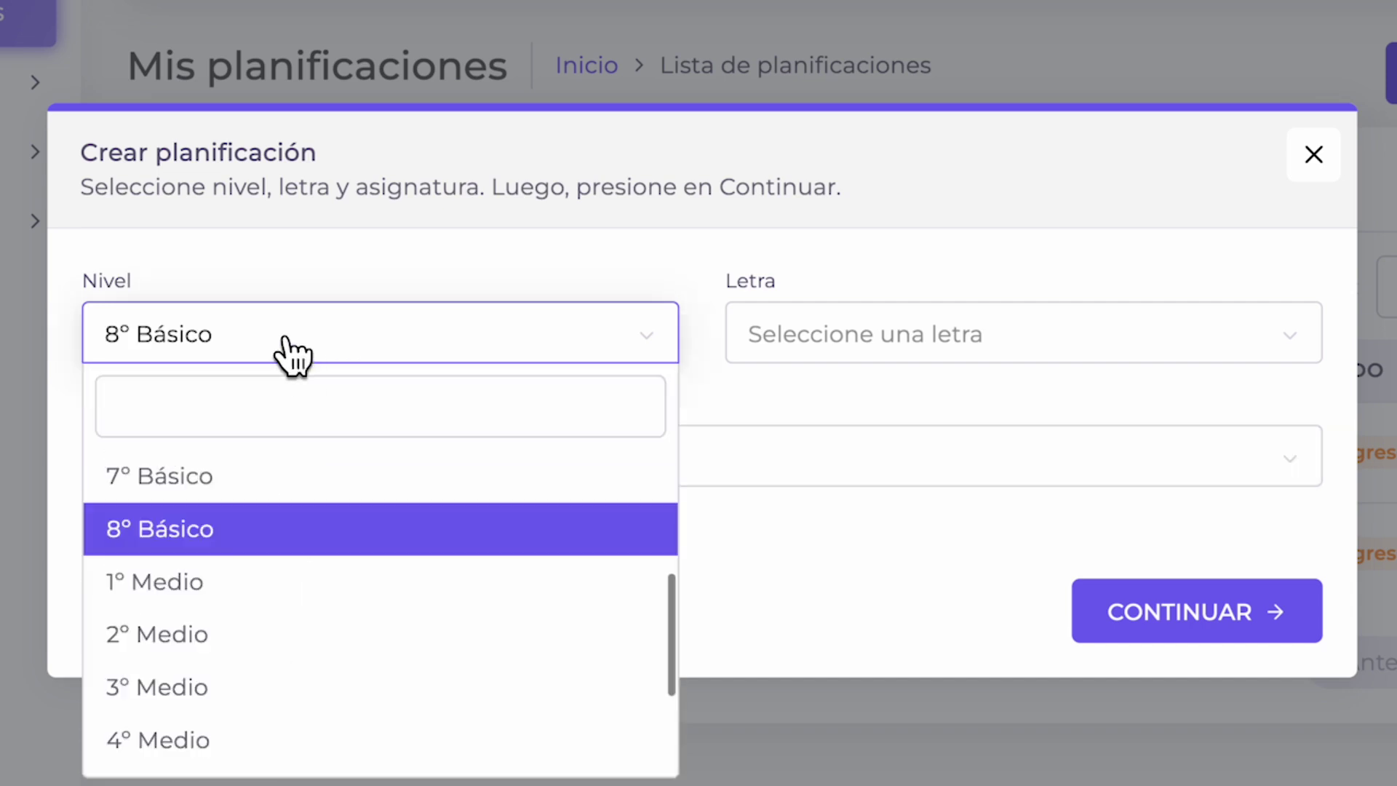
pyautogui.scroll(-2, 227, 676)
pyautogui.scroll(3, 250, 602)
pyautogui.click(201, 511)
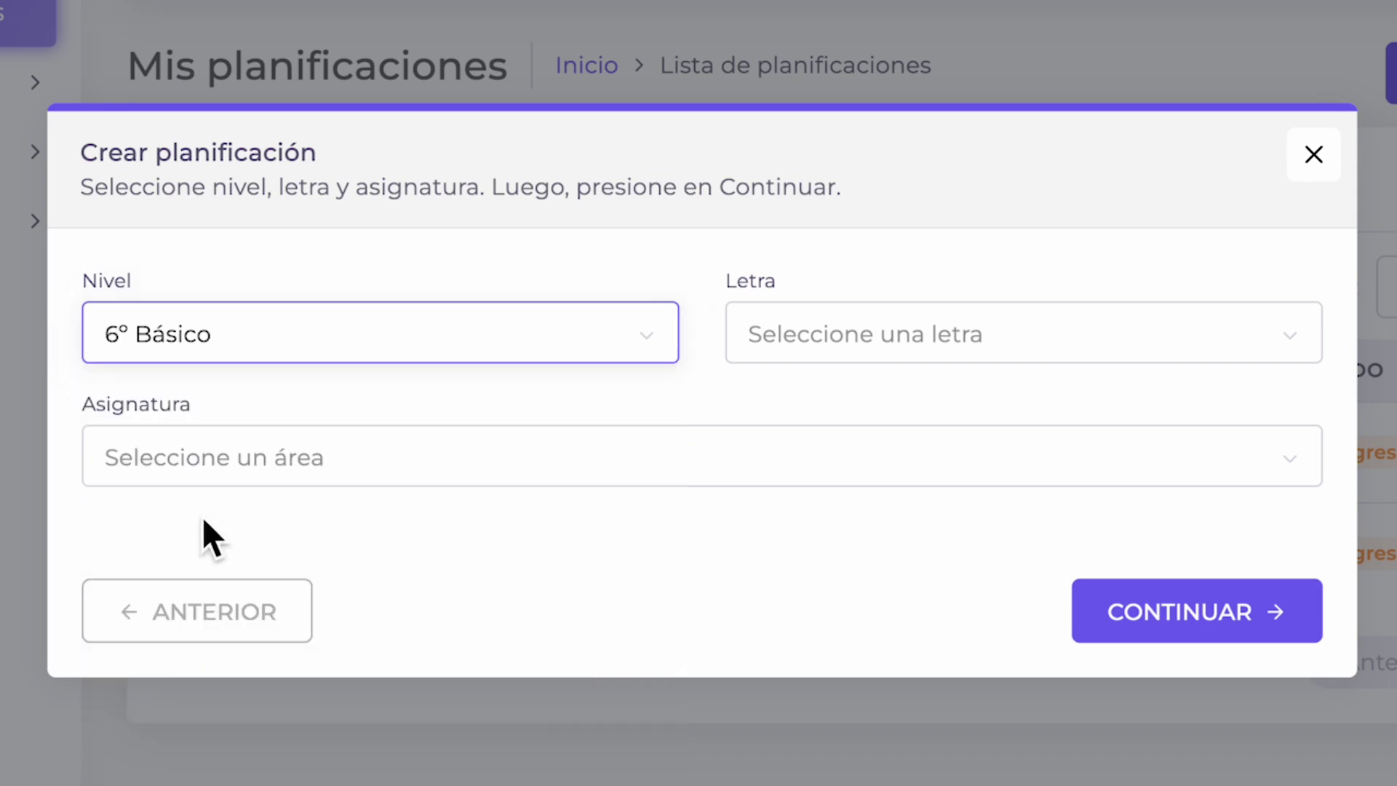
# Assign Letra B and the Asignatura Matemática, and create the planificación from the Propuesta SM modality
pyautogui.click(835, 344)
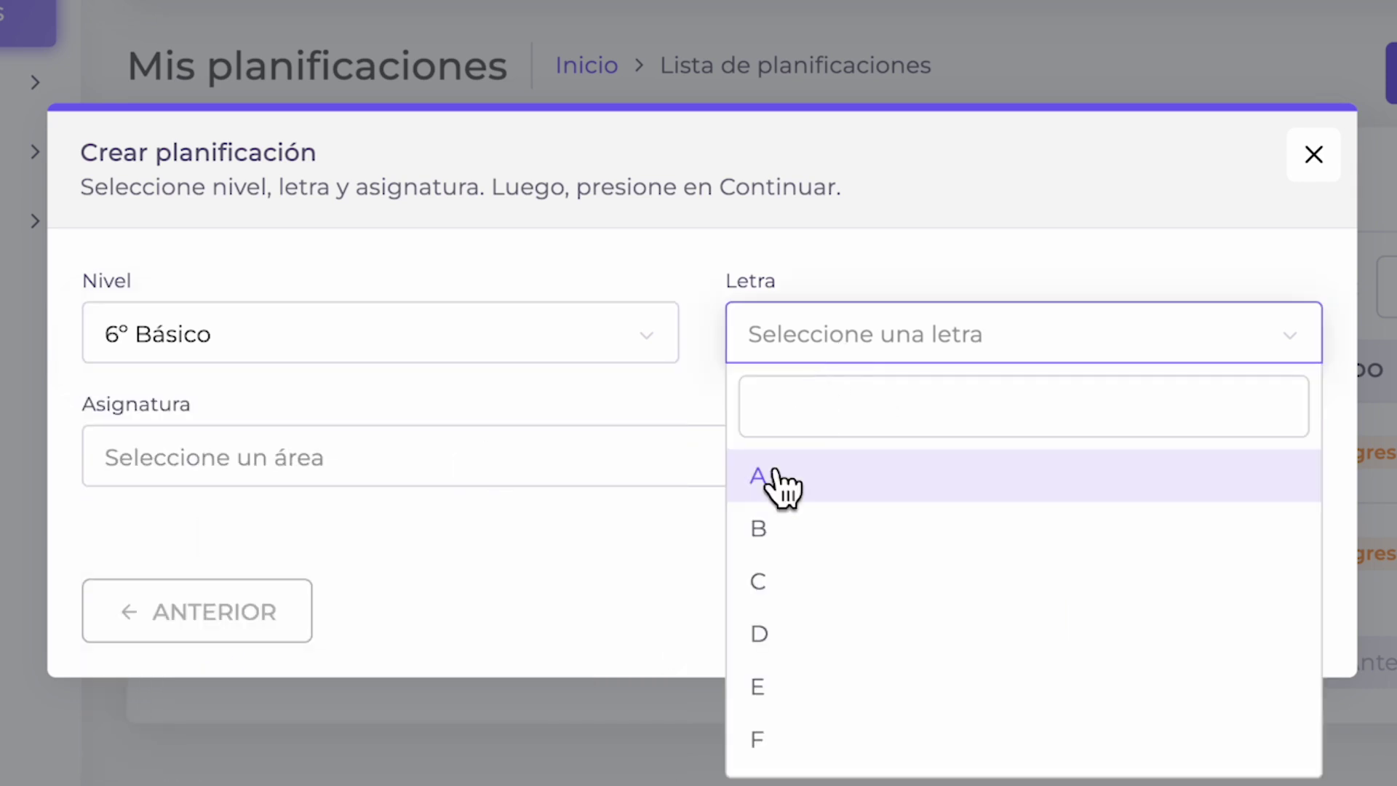
pyautogui.click(761, 531)
pyautogui.click(449, 470)
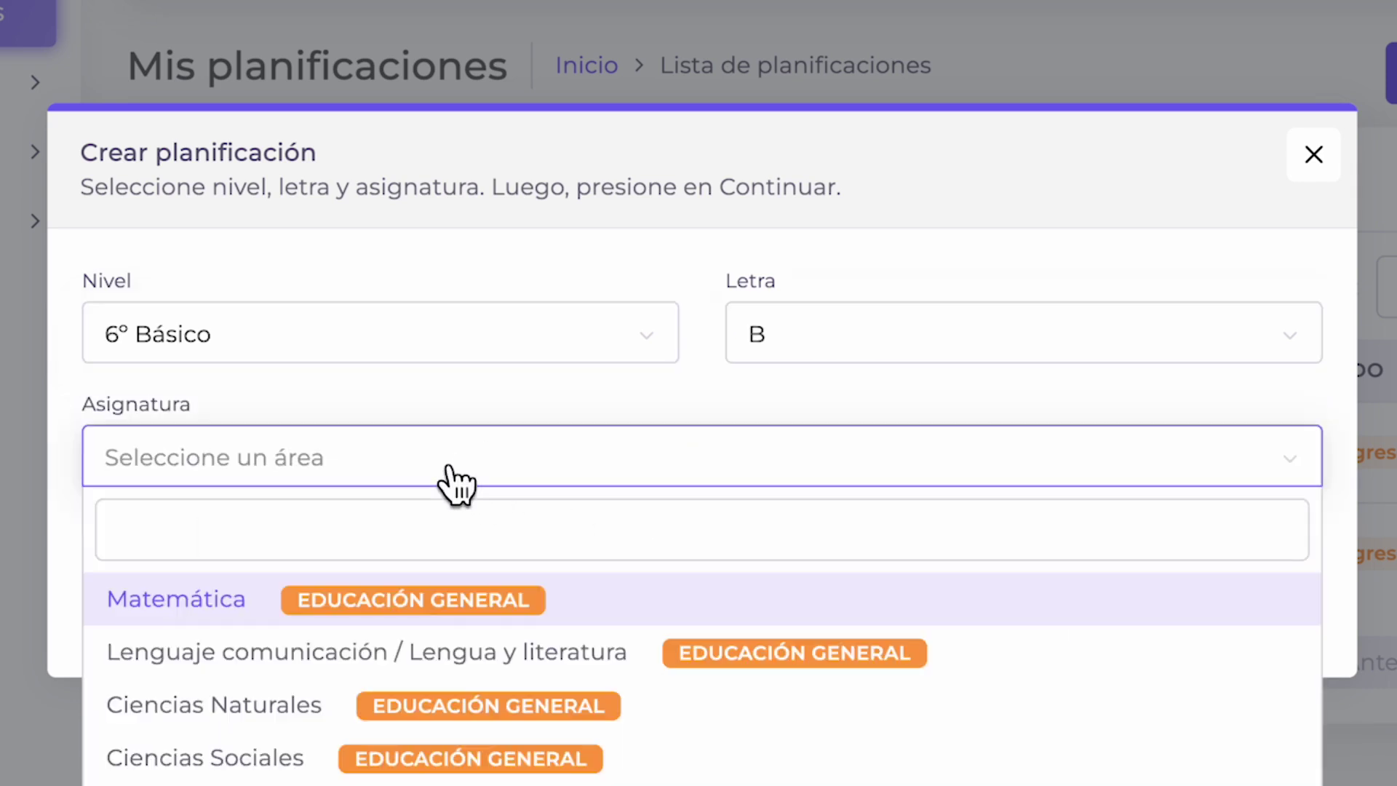
pyautogui.click(283, 610)
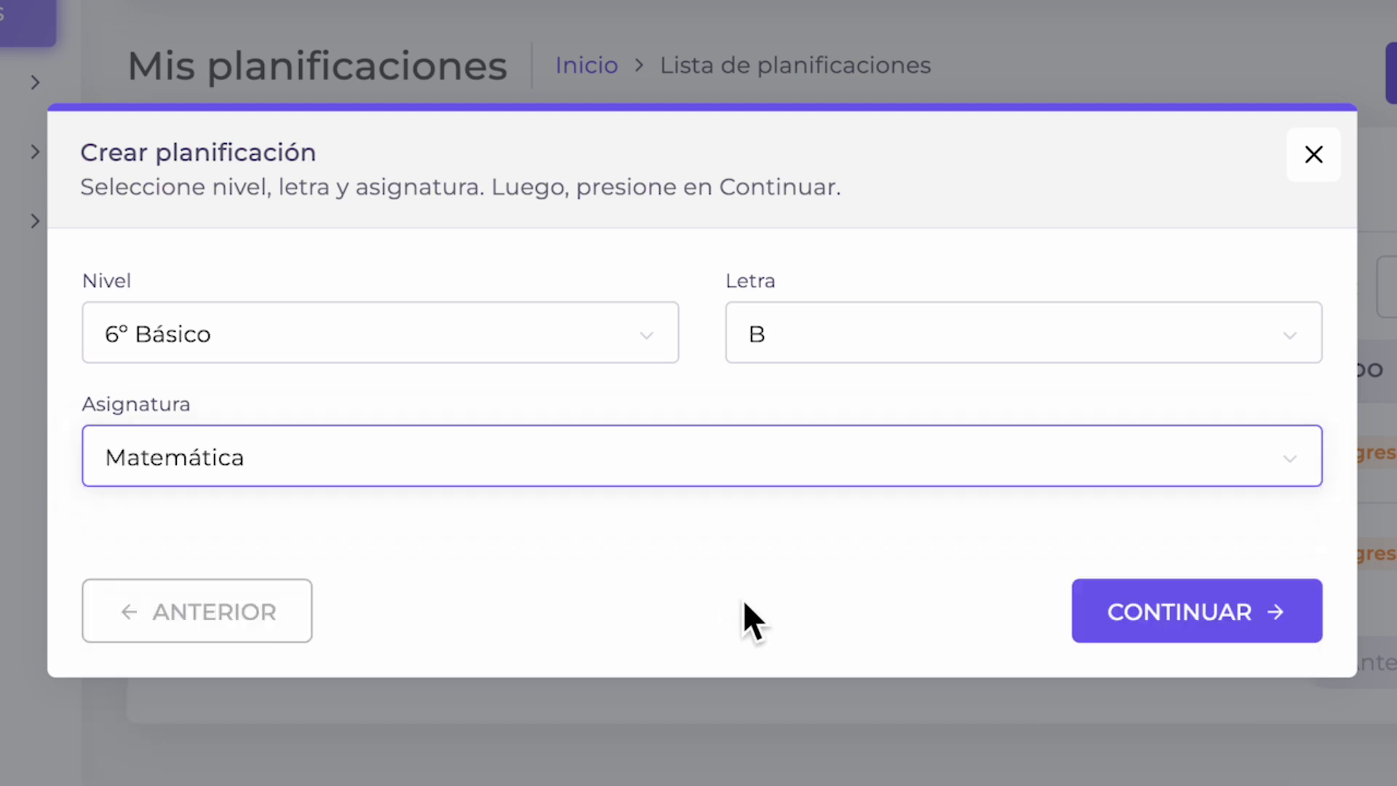
pyautogui.click(1193, 635)
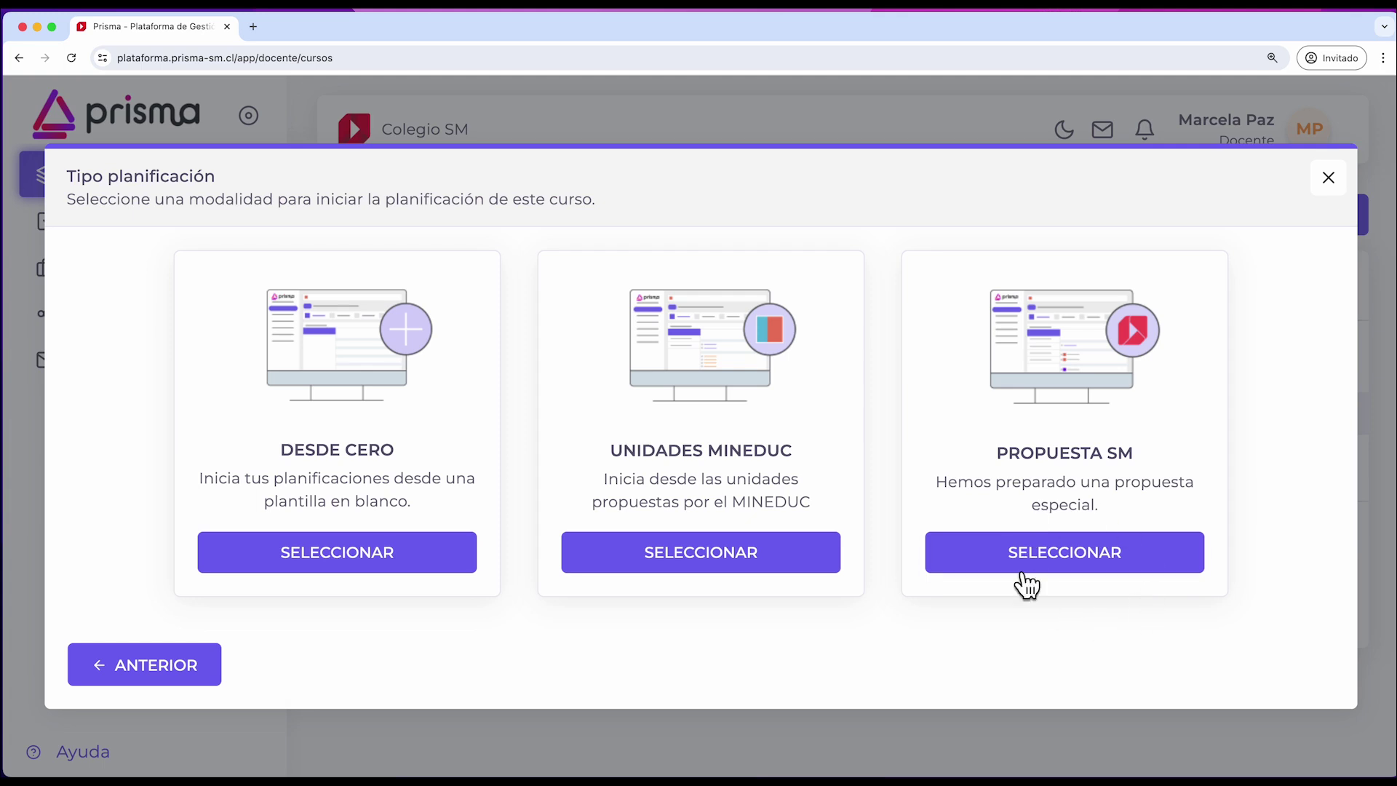
pyautogui.click(1087, 554)
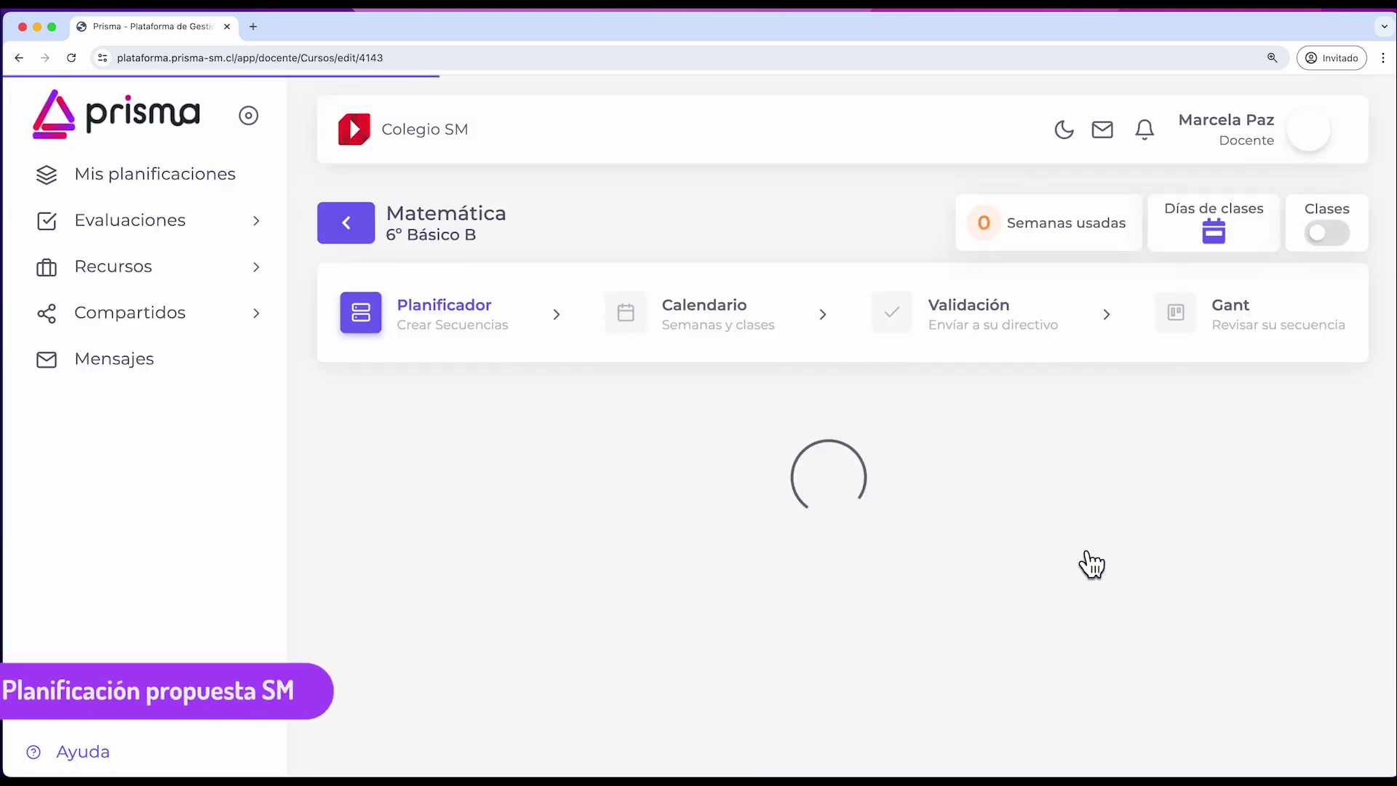
# Review the proposed learning sequences from Factores y múltiplos to Porcentajes, including their objectives and evaluations
pyautogui.scroll(-3, 715, 460)
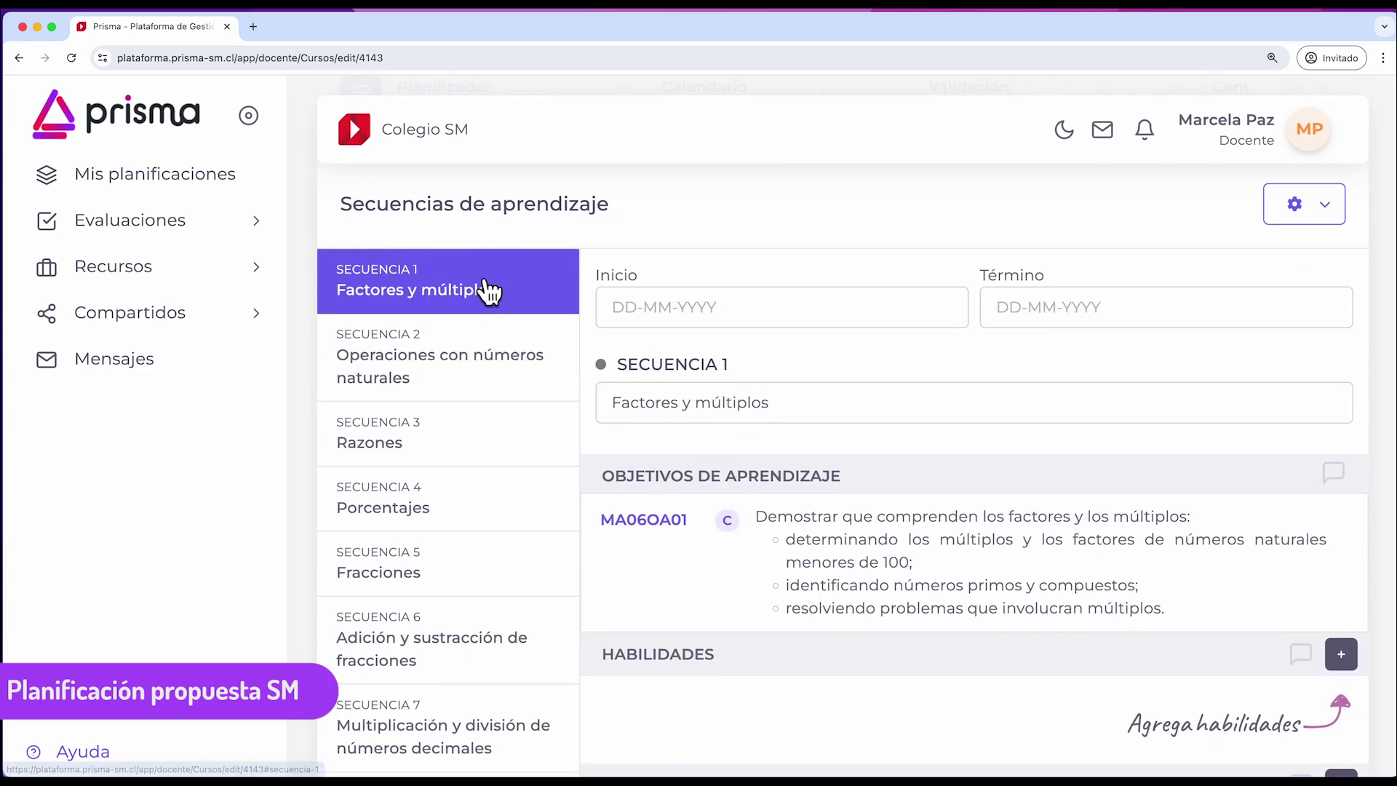
pyautogui.scroll(-2, 582, 477)
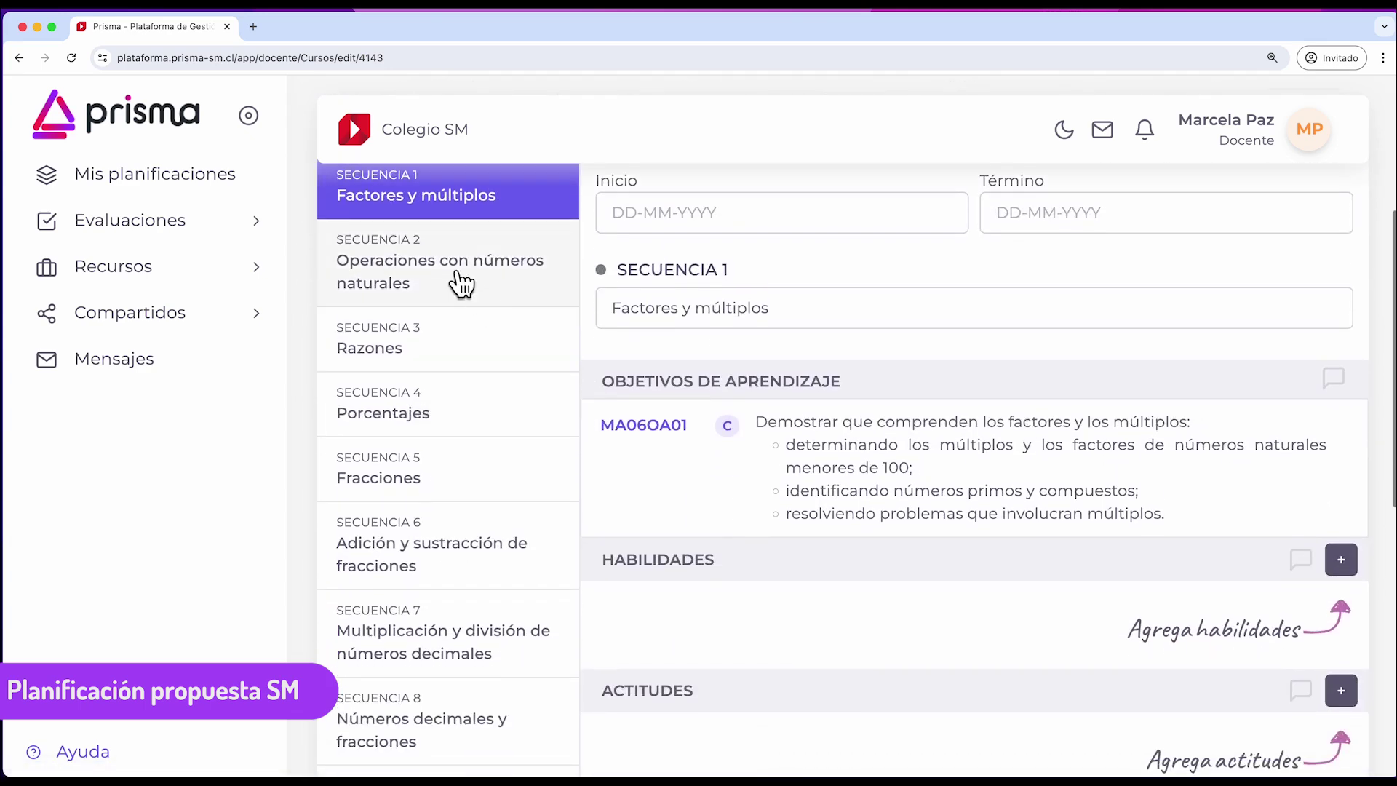
pyautogui.click(460, 281)
pyautogui.scroll(-1, 611, 427)
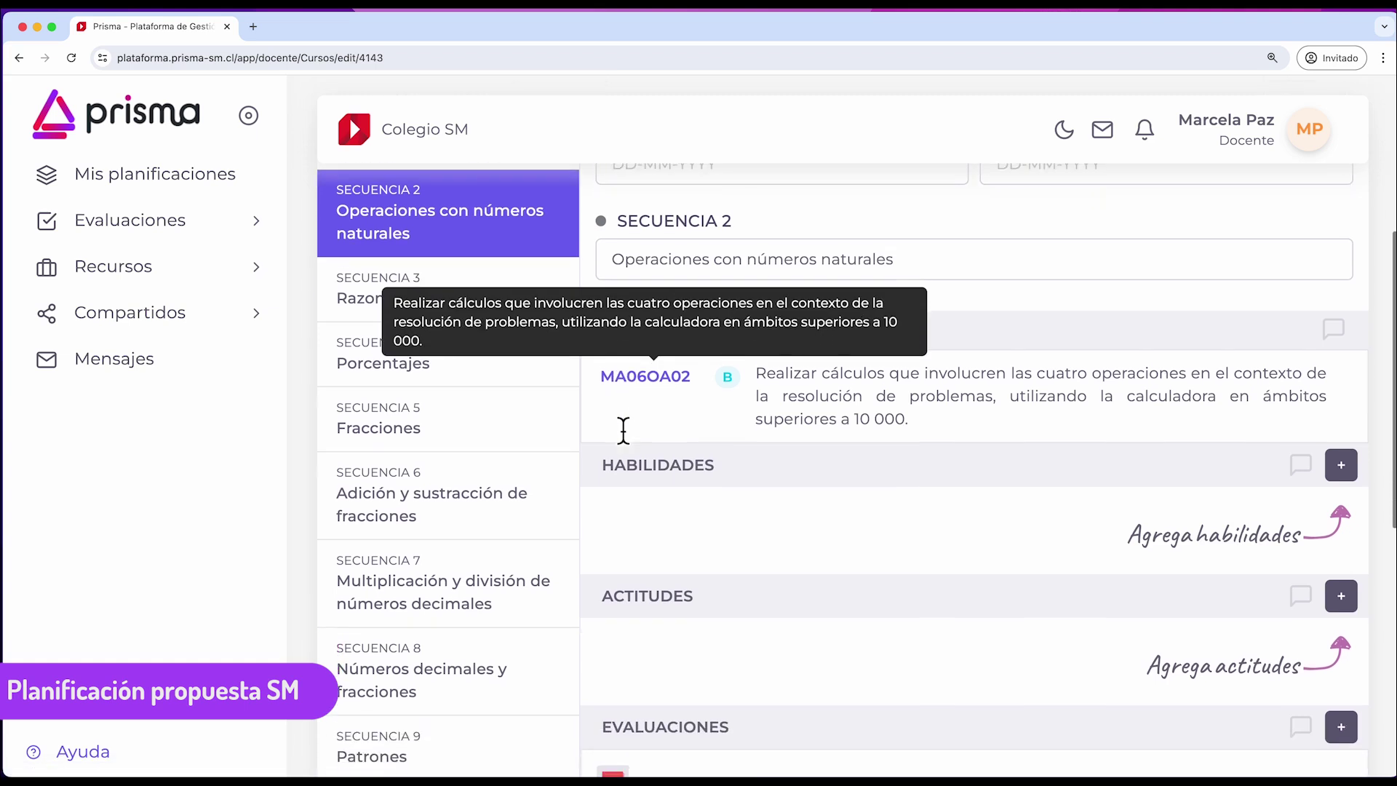
pyautogui.scroll(-2, 756, 575)
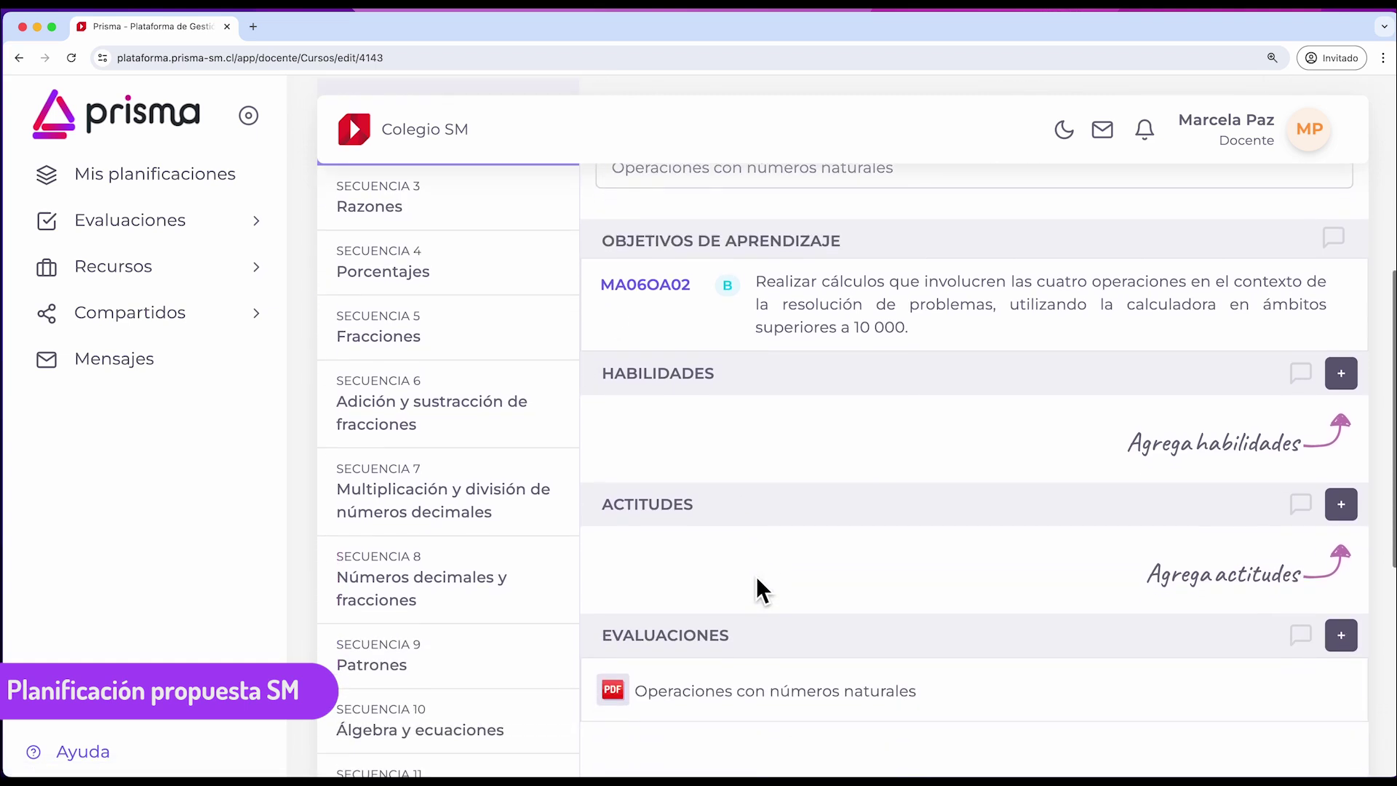
pyautogui.click(508, 222)
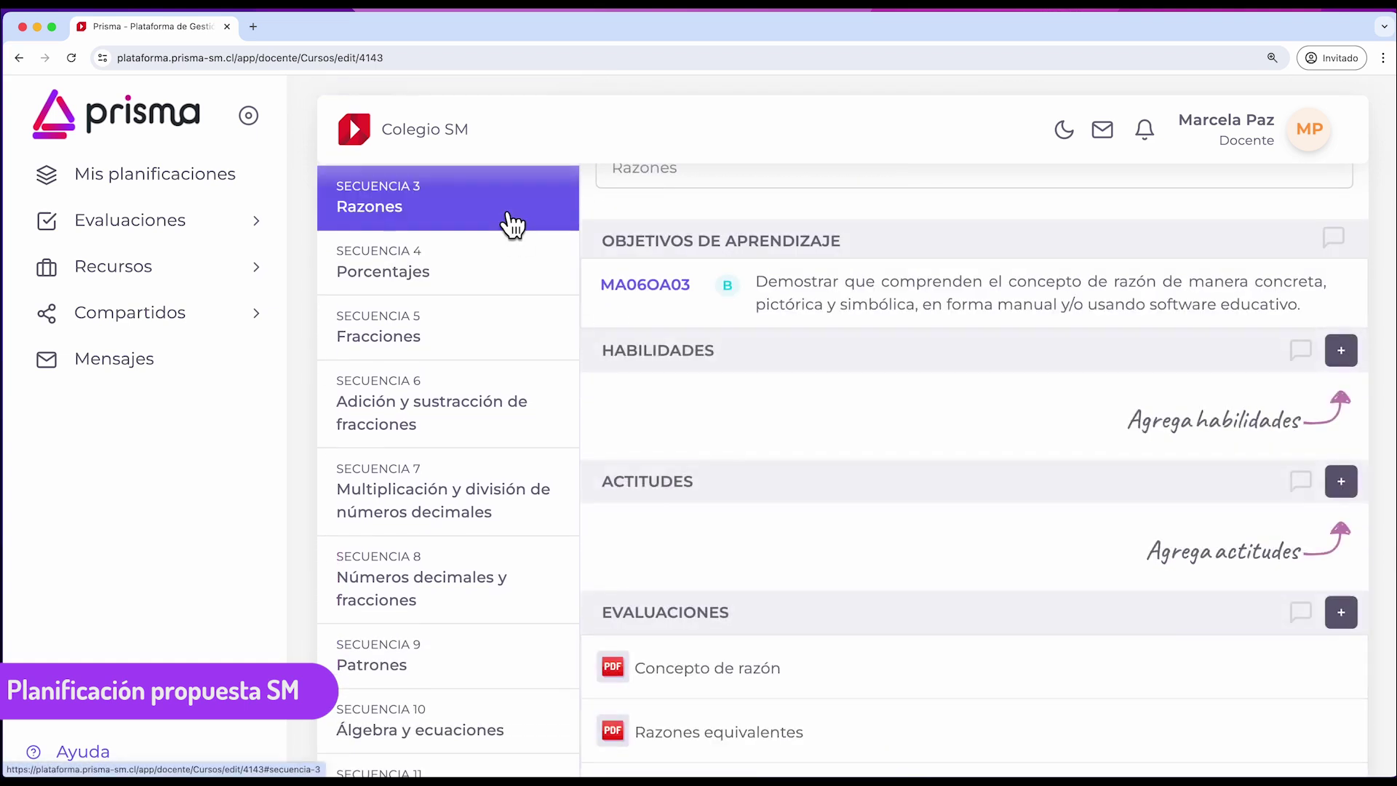
pyautogui.scroll(-1, 700, 419)
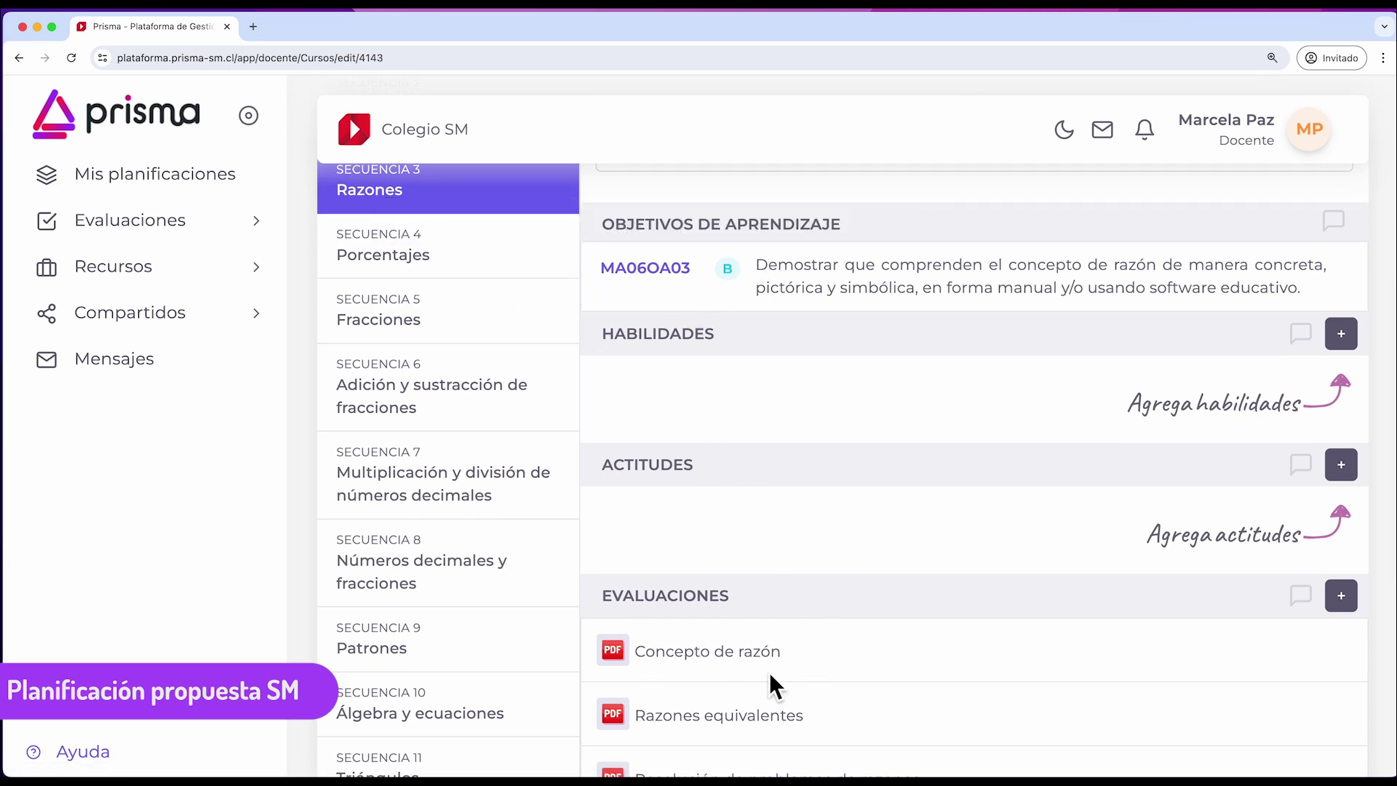
pyautogui.scroll(-1, 962, 685)
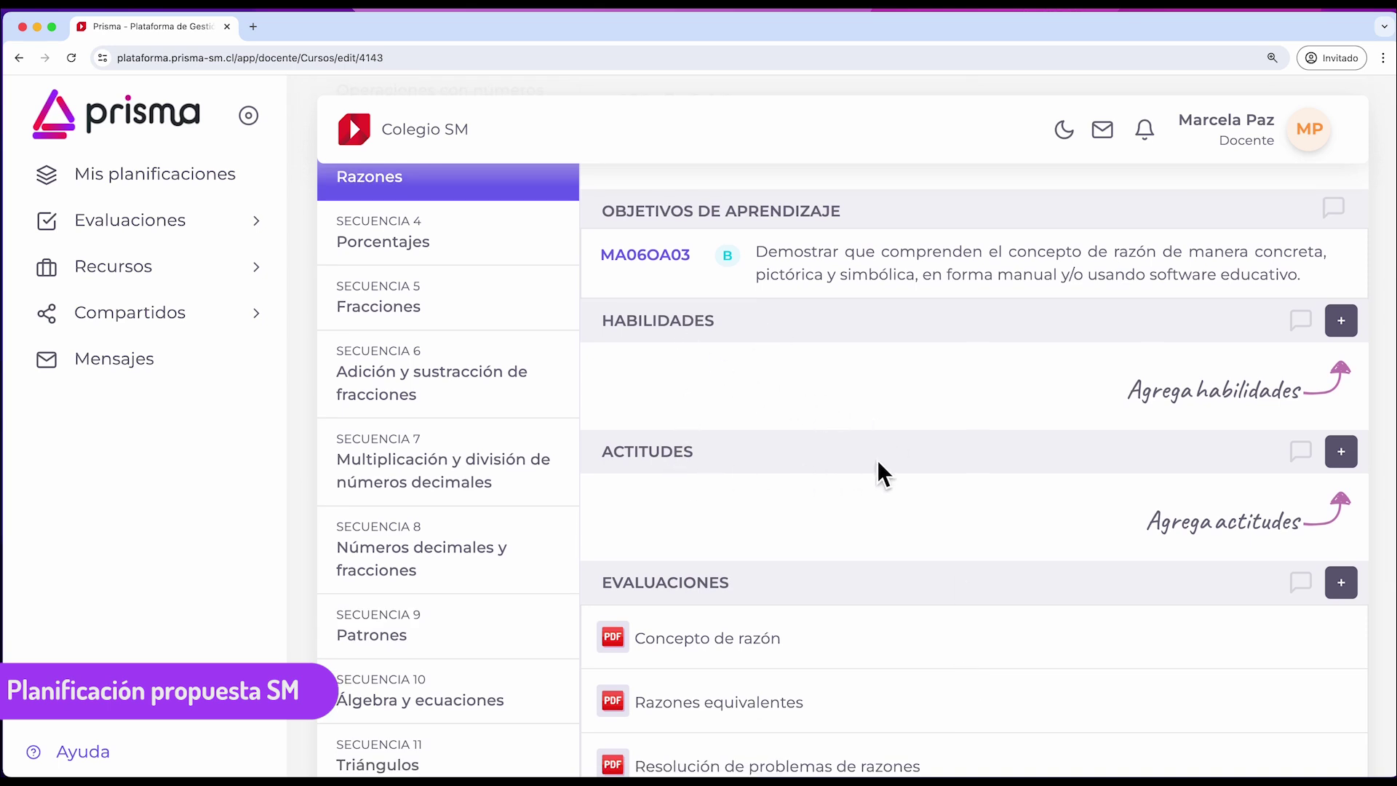
pyautogui.scroll(2, 871, 471)
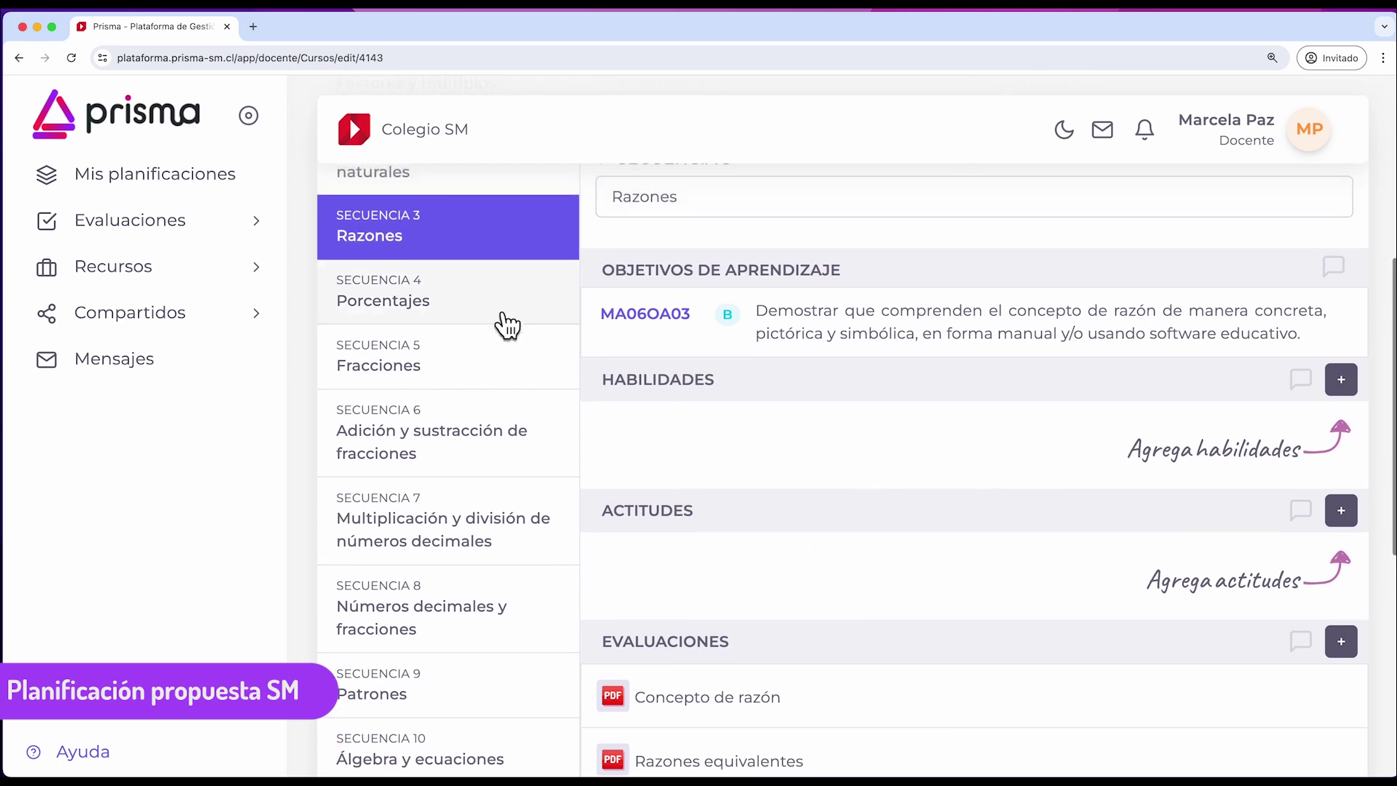
pyautogui.click(500, 313)
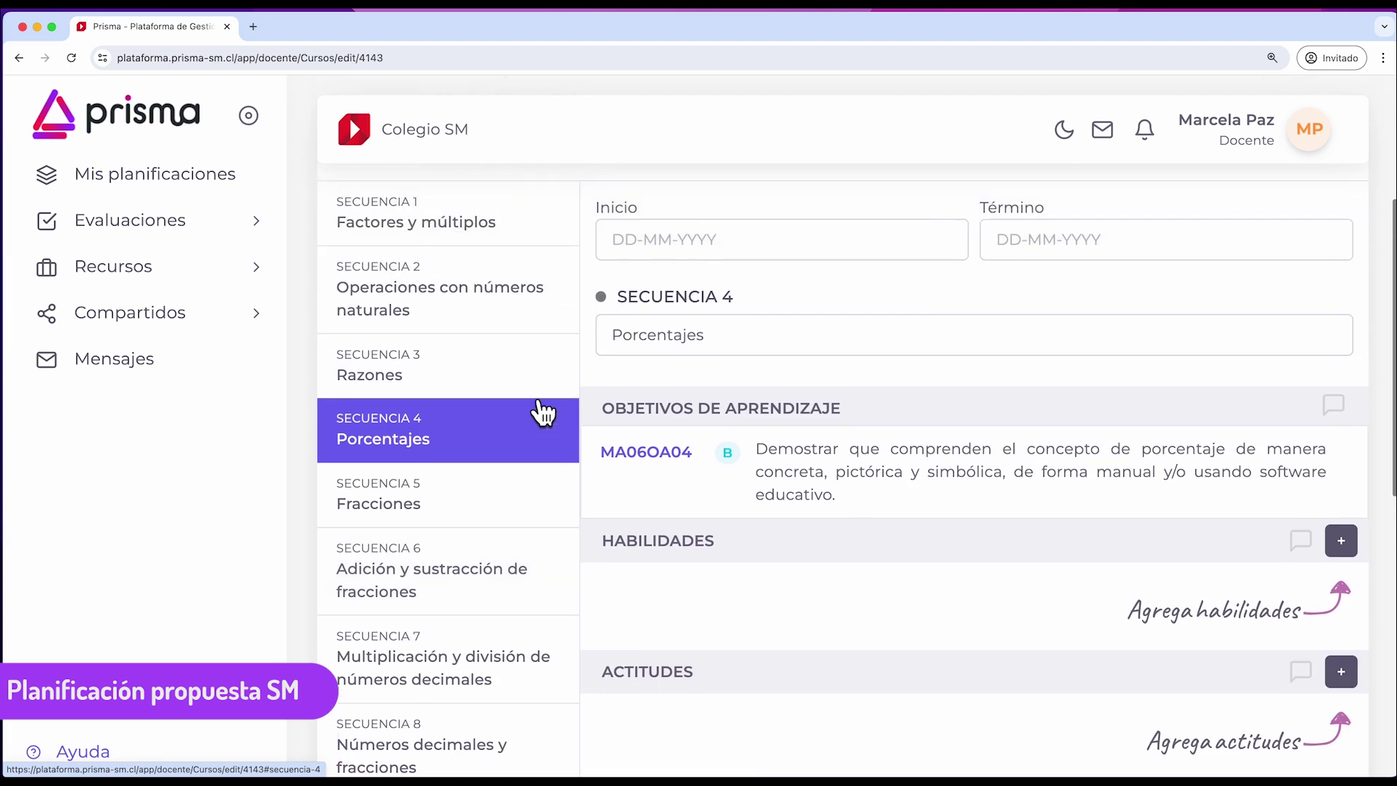
# Schedule Secuencia 1, Factores y múltiplos, from 15-07-2024 to 30-07-2024
pyautogui.scroll(4, 531, 379)
pyautogui.click(515, 345)
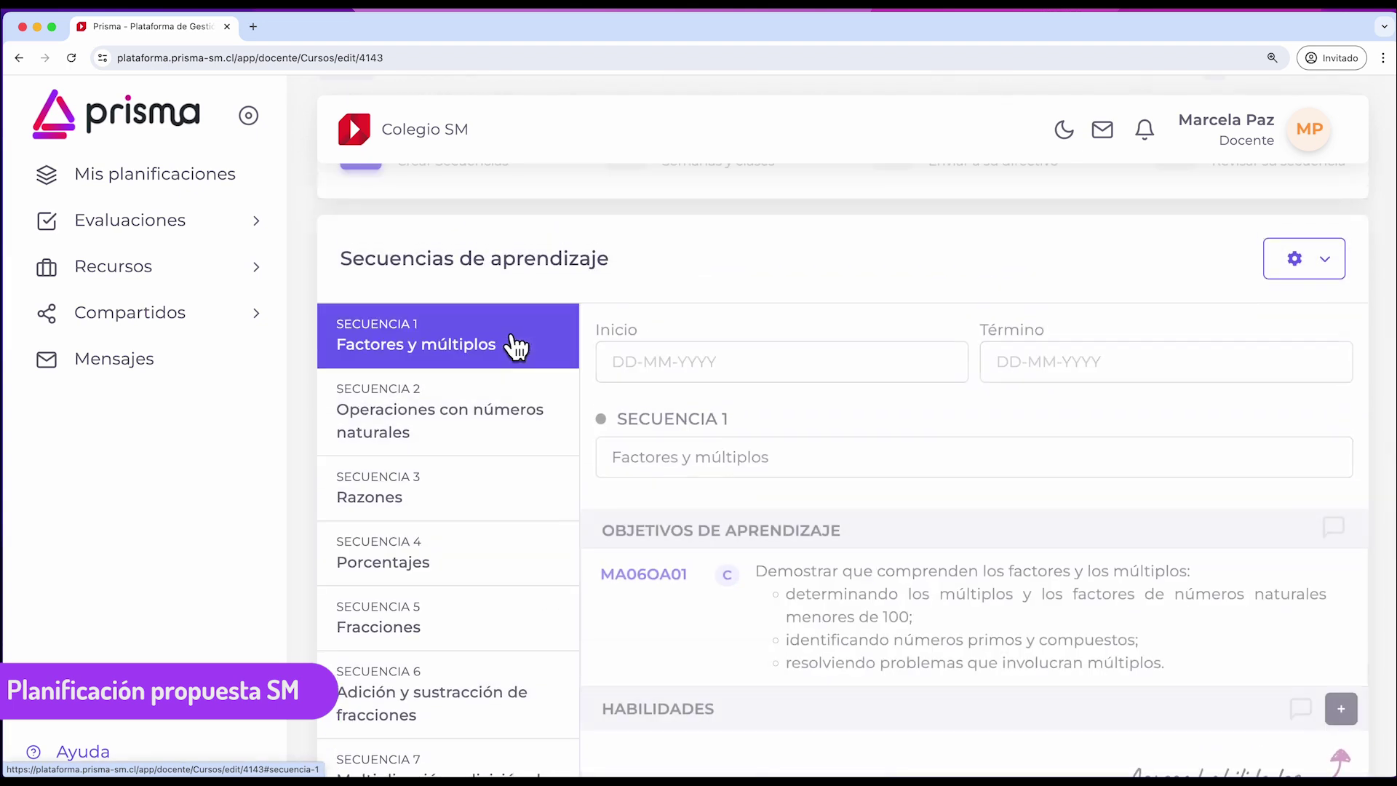
pyautogui.click(730, 368)
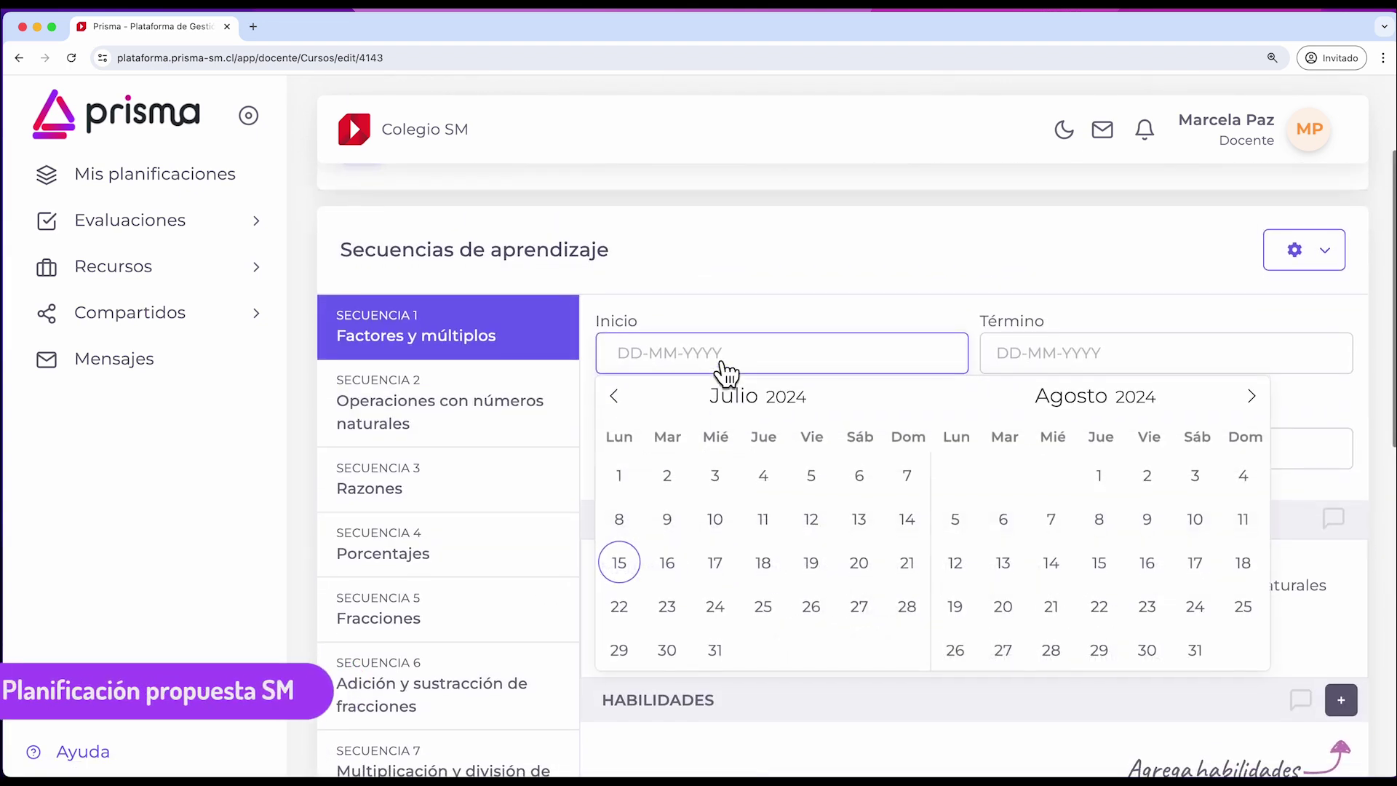
pyautogui.click(623, 571)
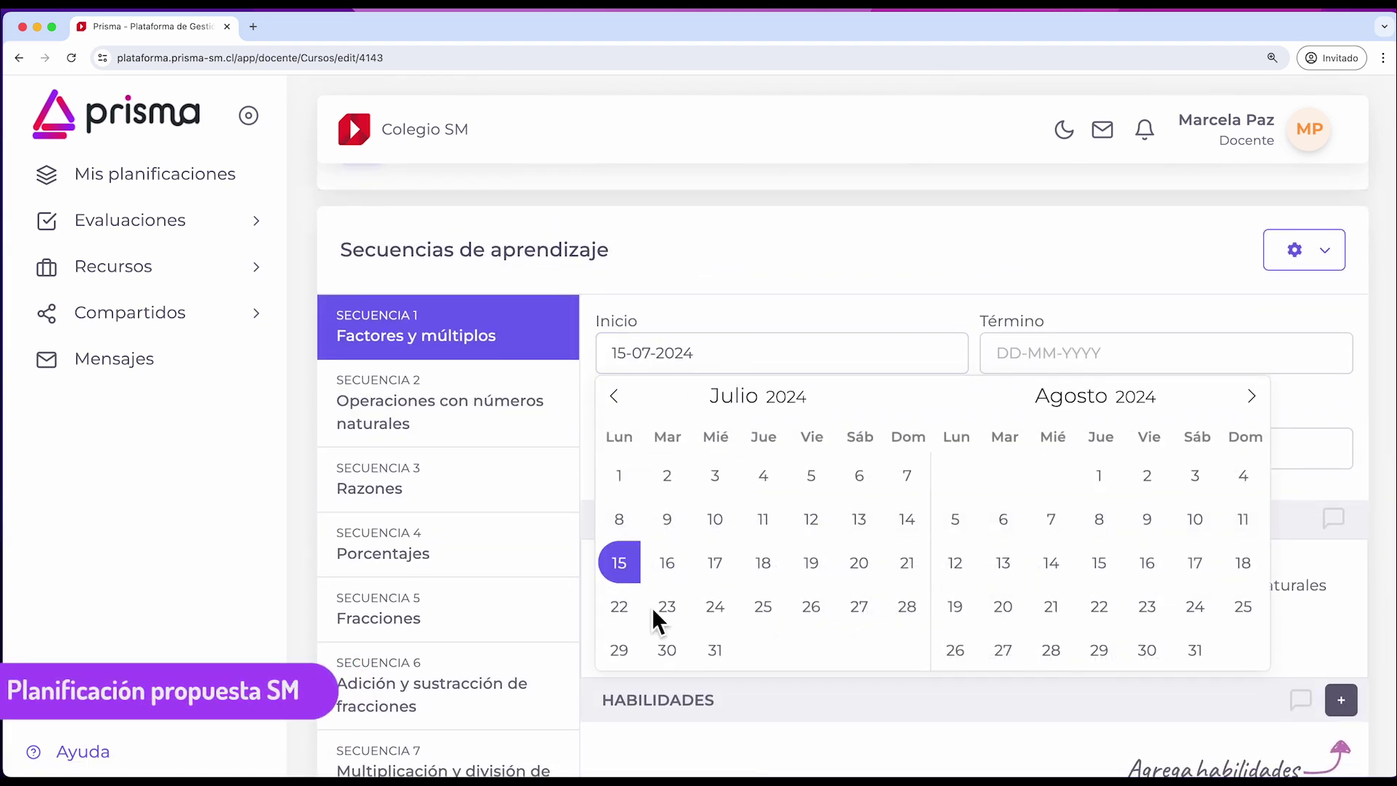
pyautogui.click(668, 649)
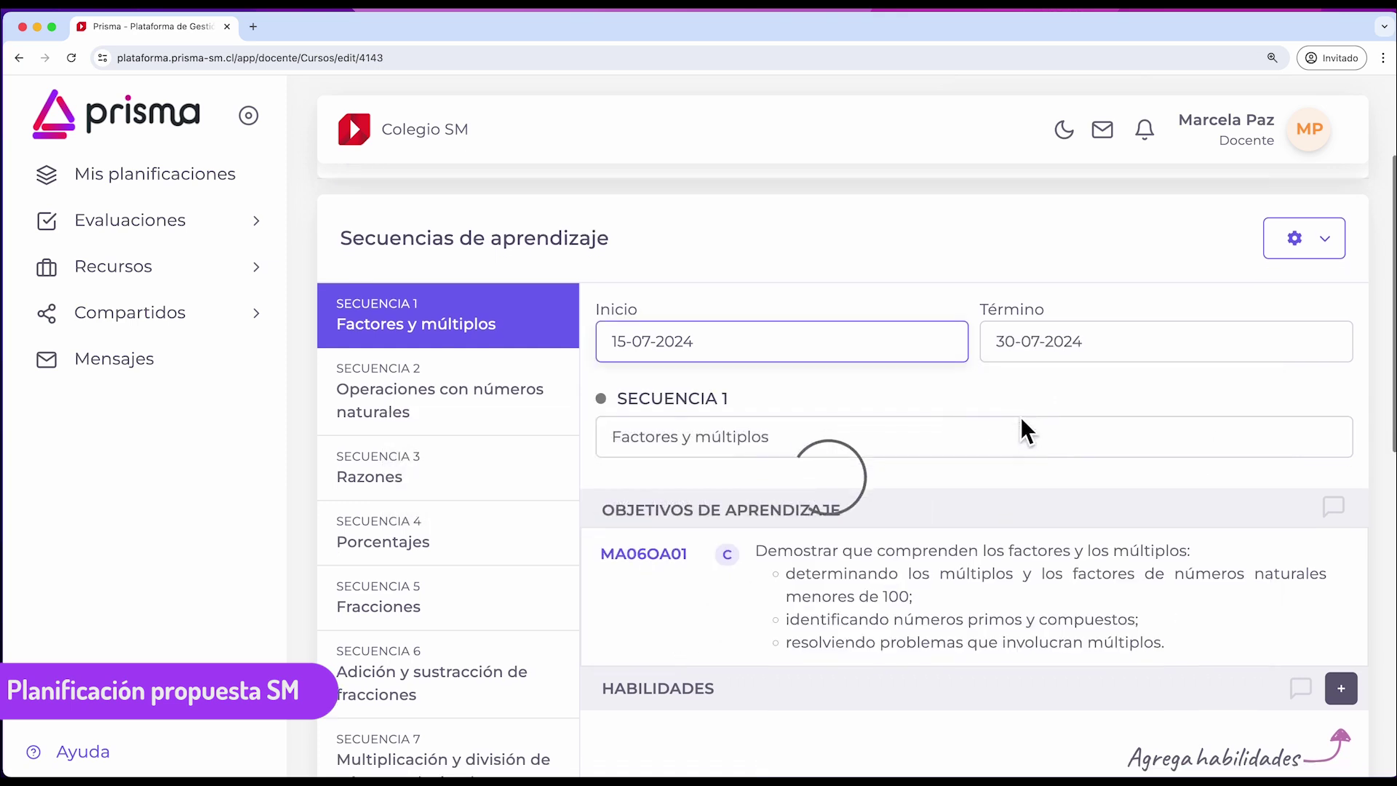
# Examine the sections of Secuencia 1 and the available sources for adding an evaluation
pyautogui.scroll(-1, 1020, 416)
pyautogui.scroll(-2, 1014, 406)
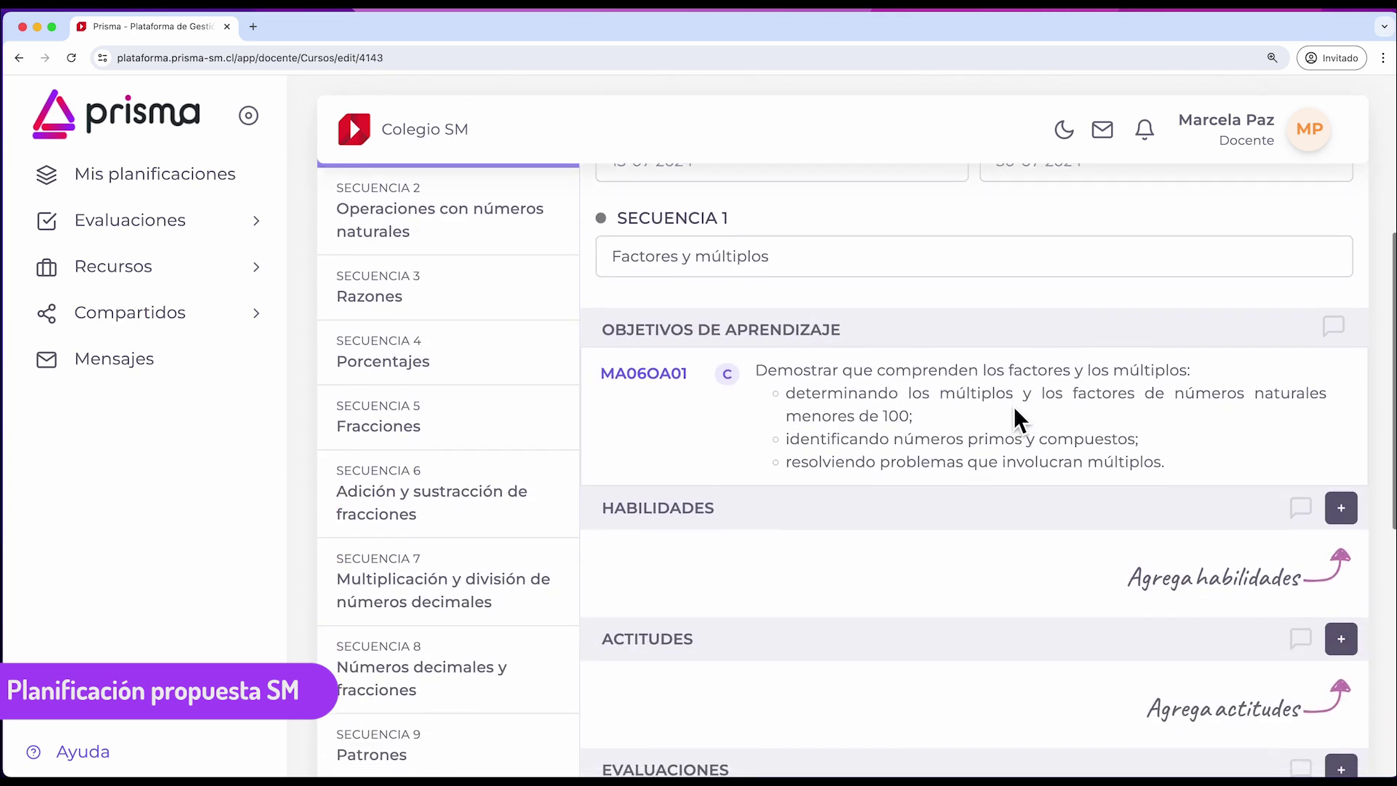
pyautogui.scroll(-2, 1070, 422)
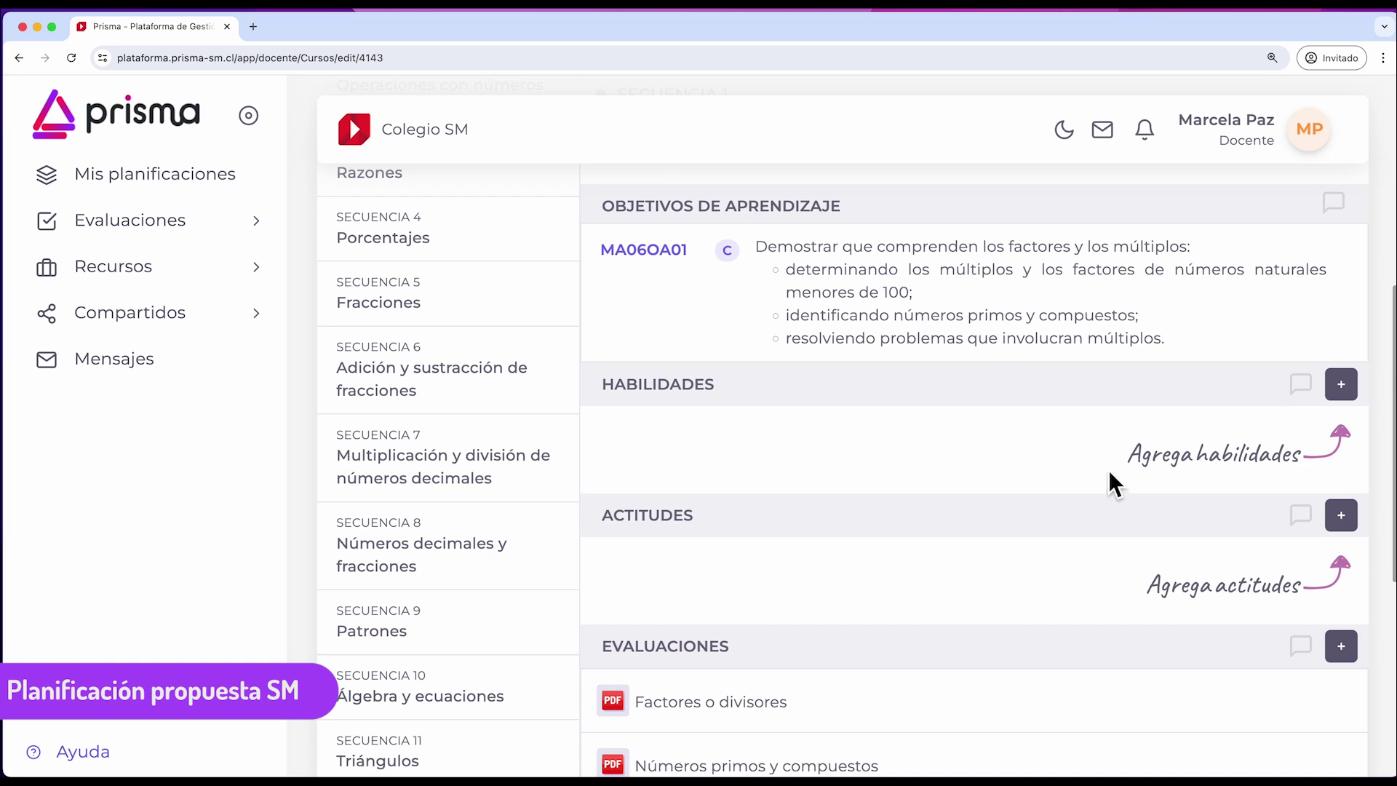
pyautogui.scroll(-1, 1102, 466)
pyautogui.scroll(-1, 1181, 579)
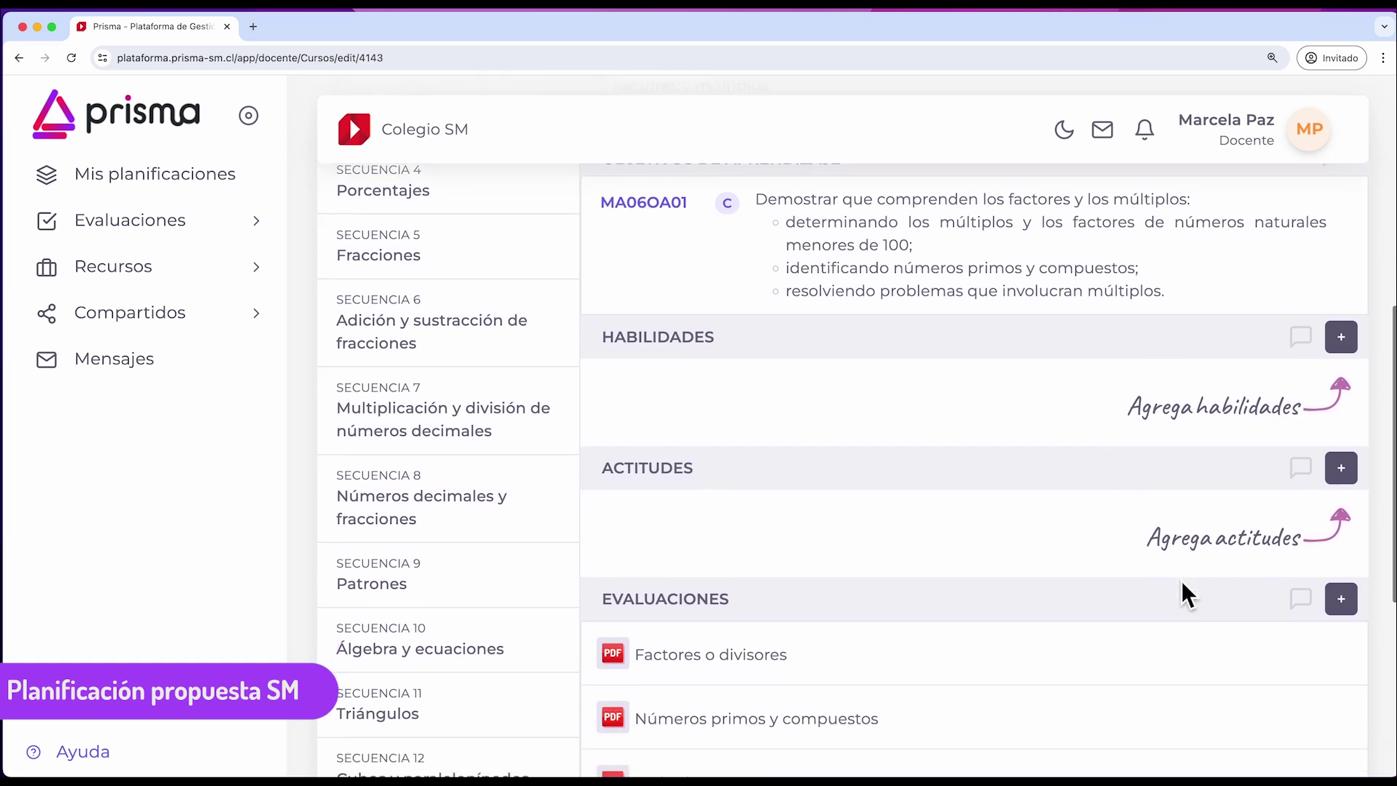
pyautogui.click(1340, 604)
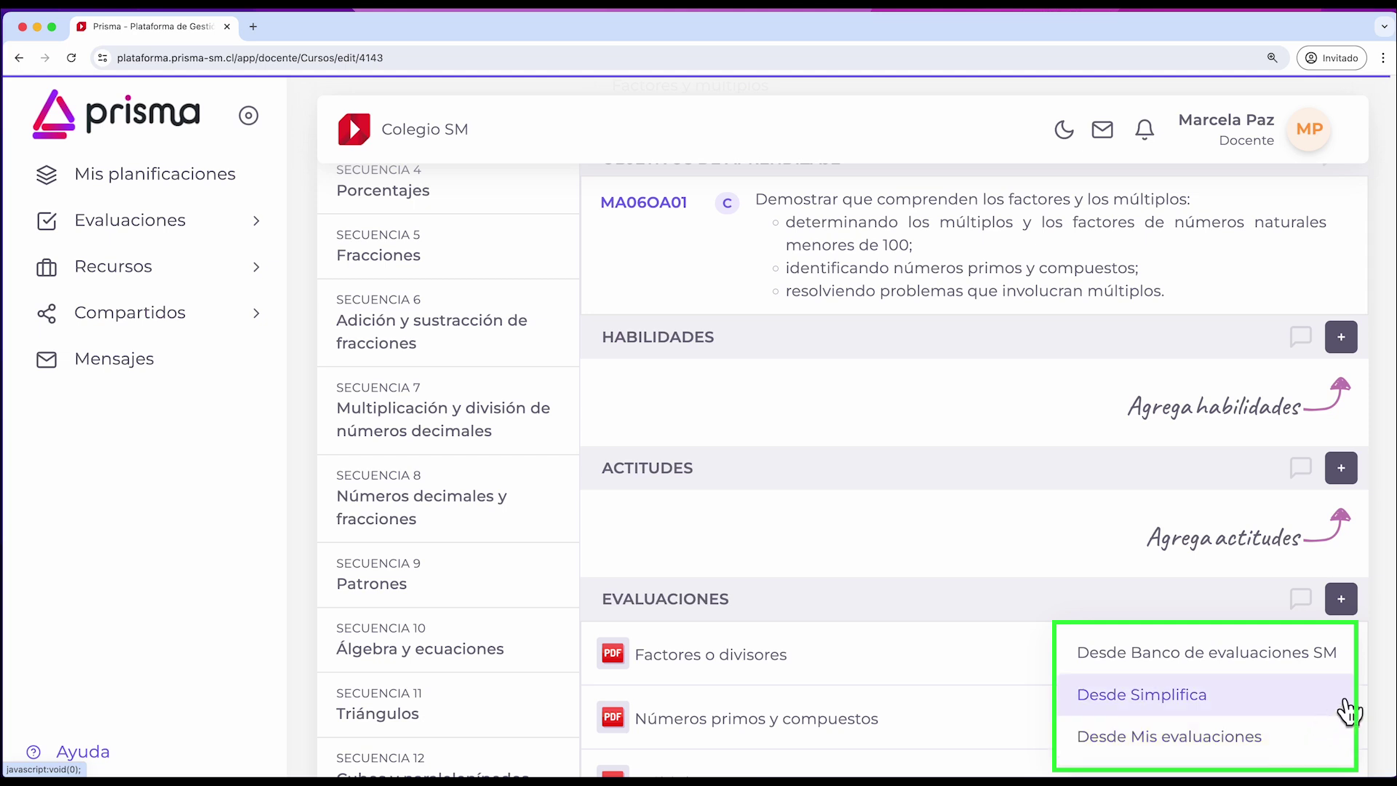
pyautogui.click(1389, 700)
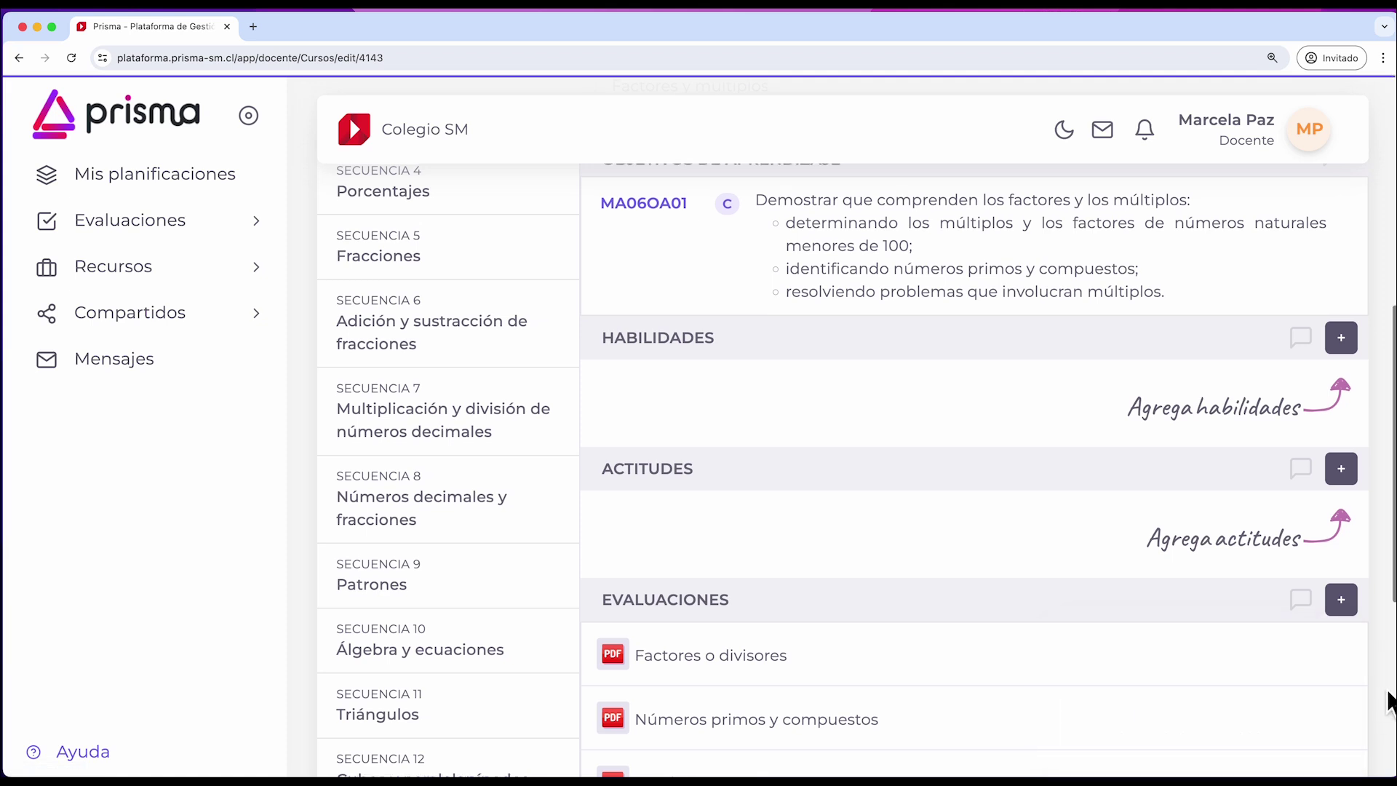
# Add the Habilidades MA06OAHa, MA06OAHb and MA06OAHc to Secuencia 1
pyautogui.scroll(1, 1390, 700)
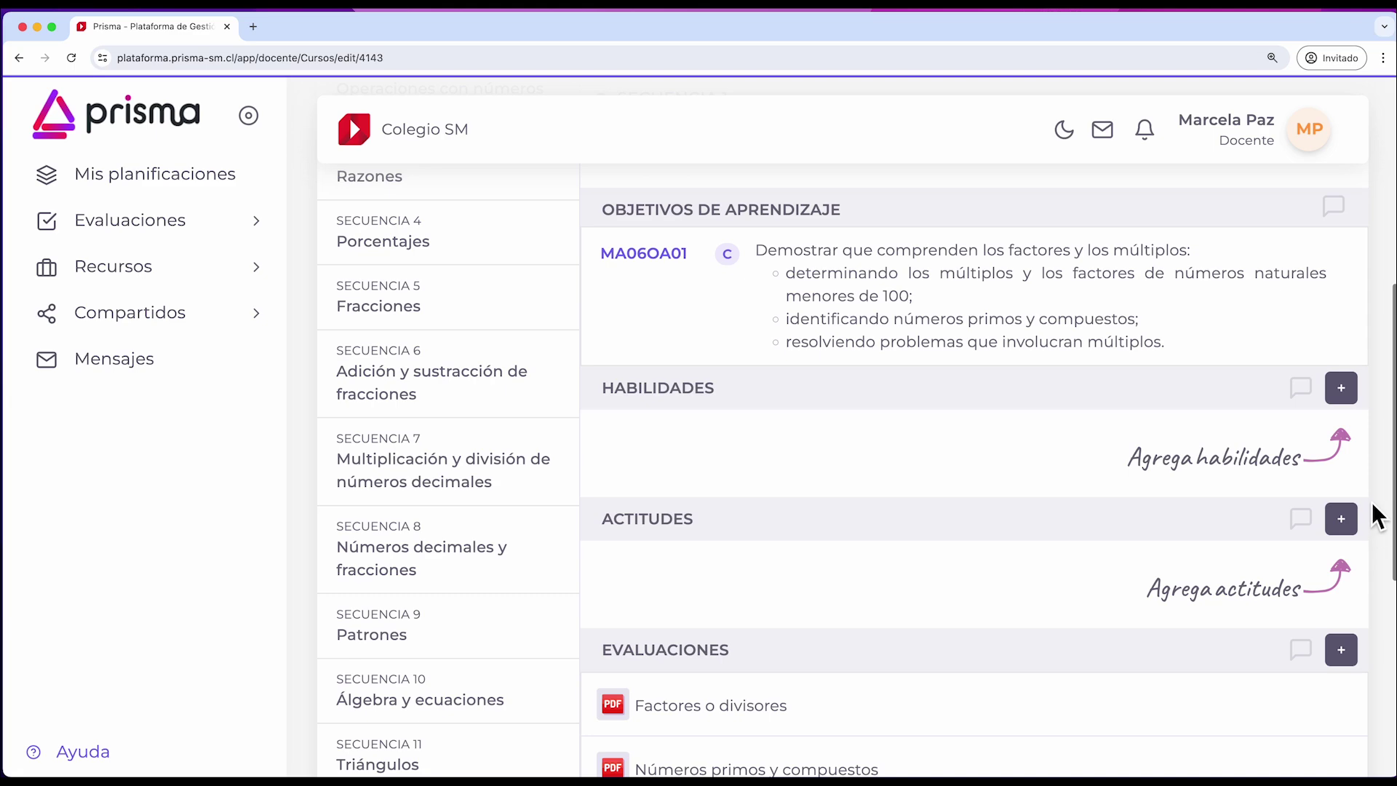
pyautogui.scroll(1, 1373, 517)
pyautogui.click(1346, 447)
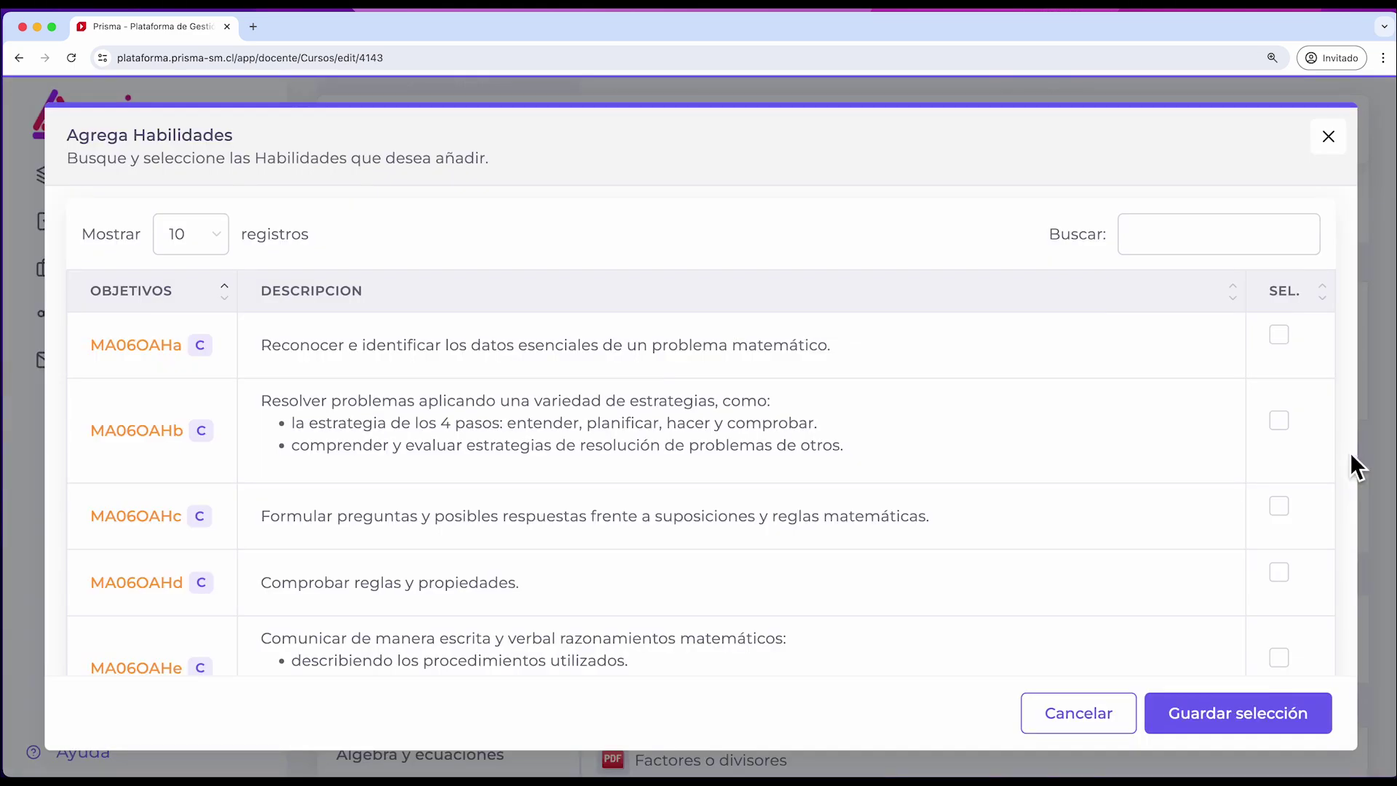
pyautogui.click(1279, 336)
pyautogui.click(1279, 421)
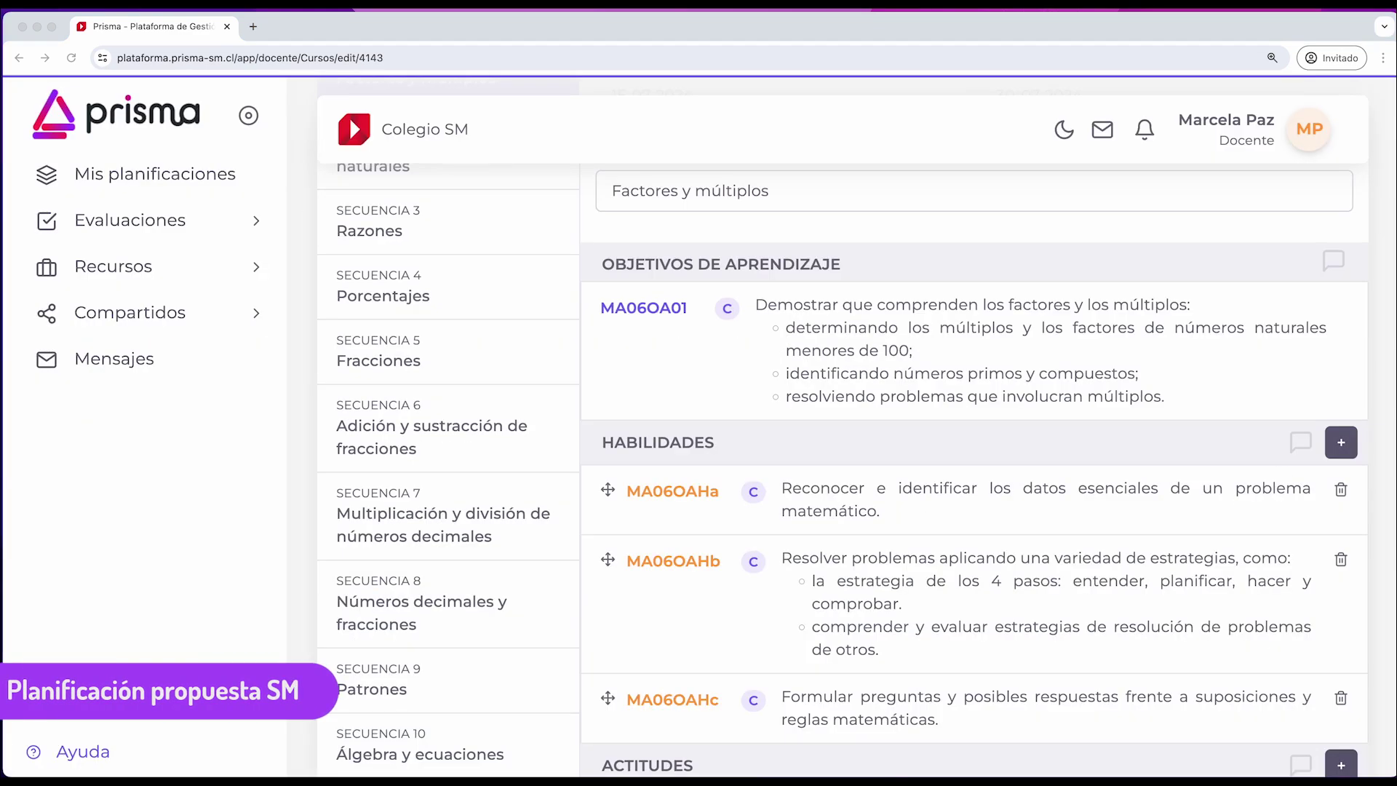
# Add the Actitudes MA06OAAA, MA06OAAB, MA06OAAC and MA06OAAD to Secuencia 1 and save the selection
pyautogui.scroll(-3, 1152, 534)
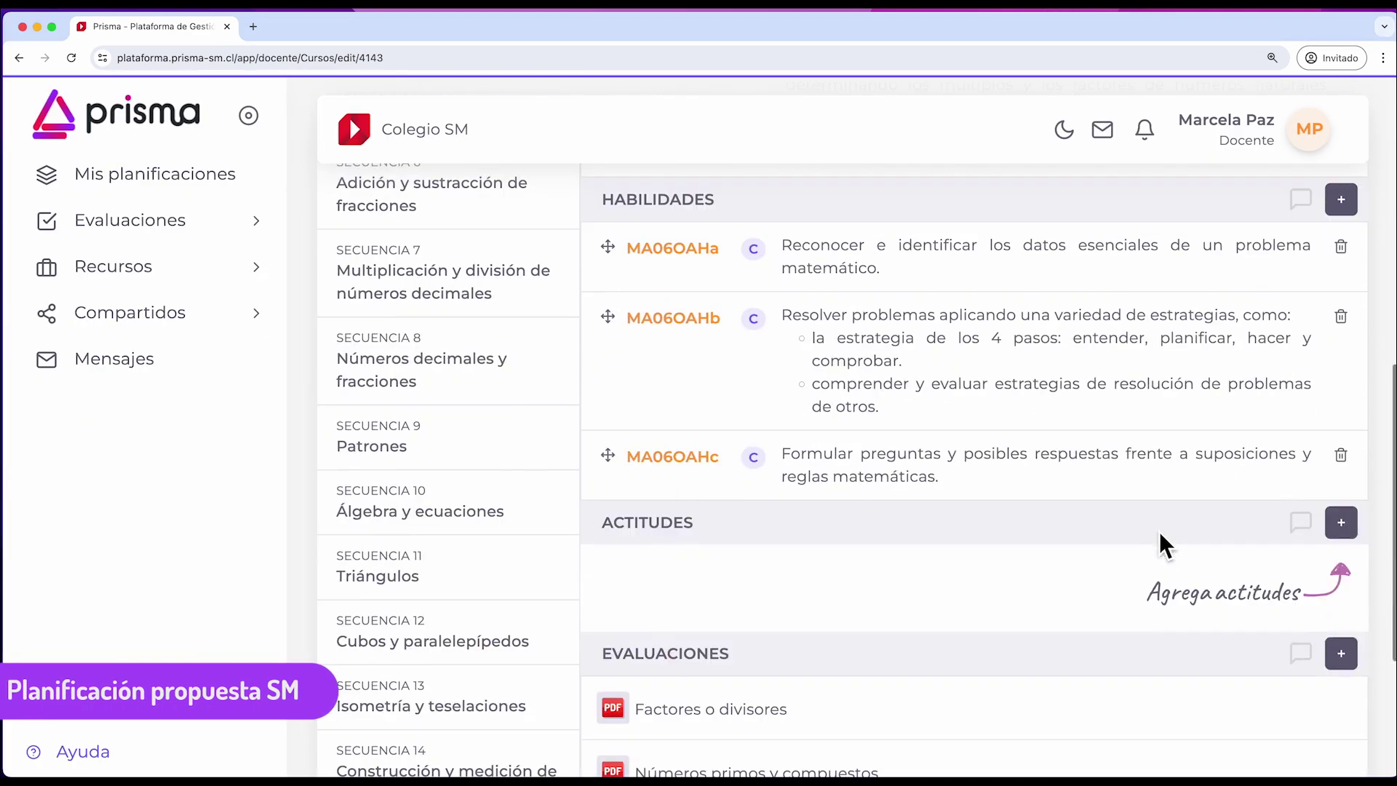
pyautogui.click(1348, 529)
pyautogui.click(1279, 335)
pyautogui.click(1279, 401)
pyautogui.click(1279, 467)
pyautogui.click(1279, 534)
pyautogui.click(1291, 719)
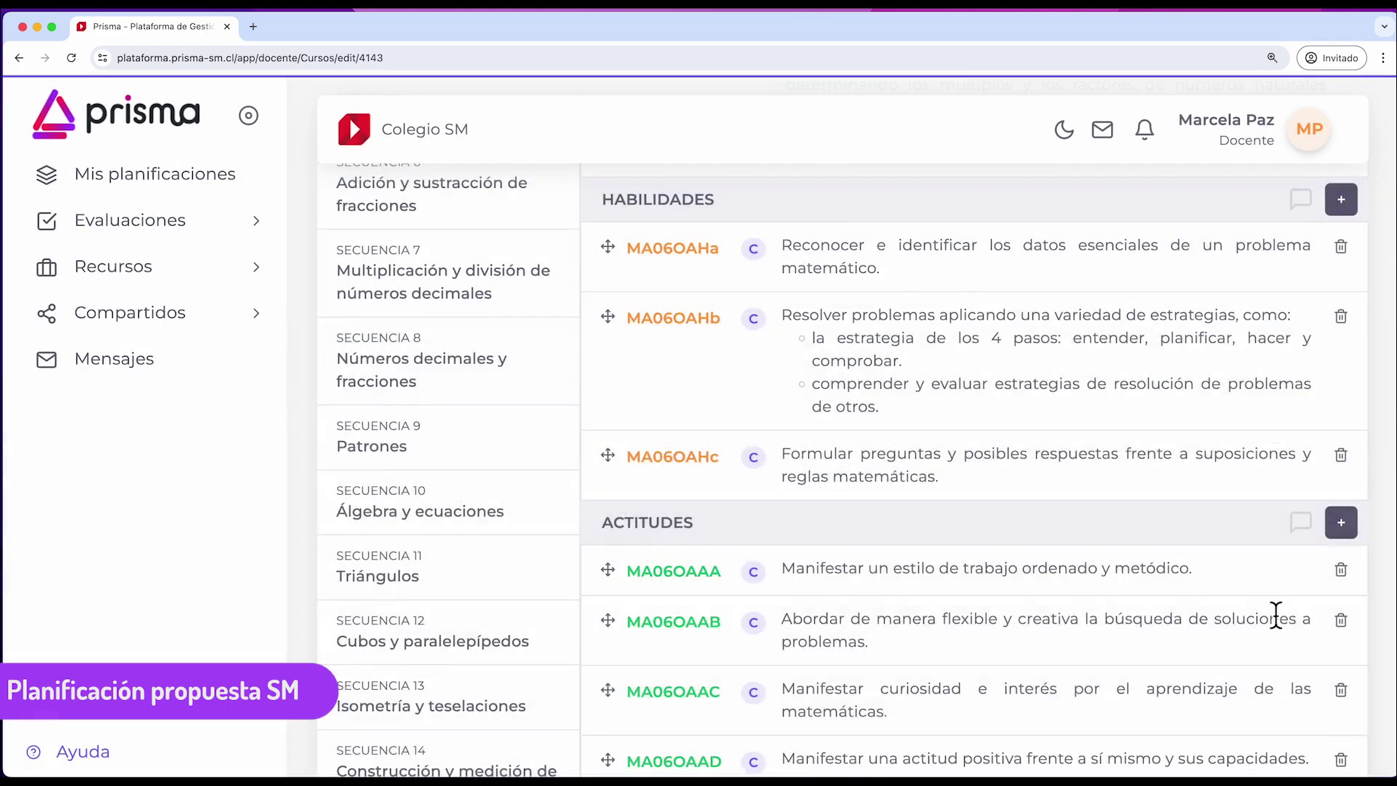
# In the Calendario, assign Factores y múltiplos to week 15–21, Práctica - Números condicionados to week 22–28 and Solucionario to week 29–30
pyautogui.scroll(-3, 1269, 599)
pyautogui.scroll(15, 1268, 599)
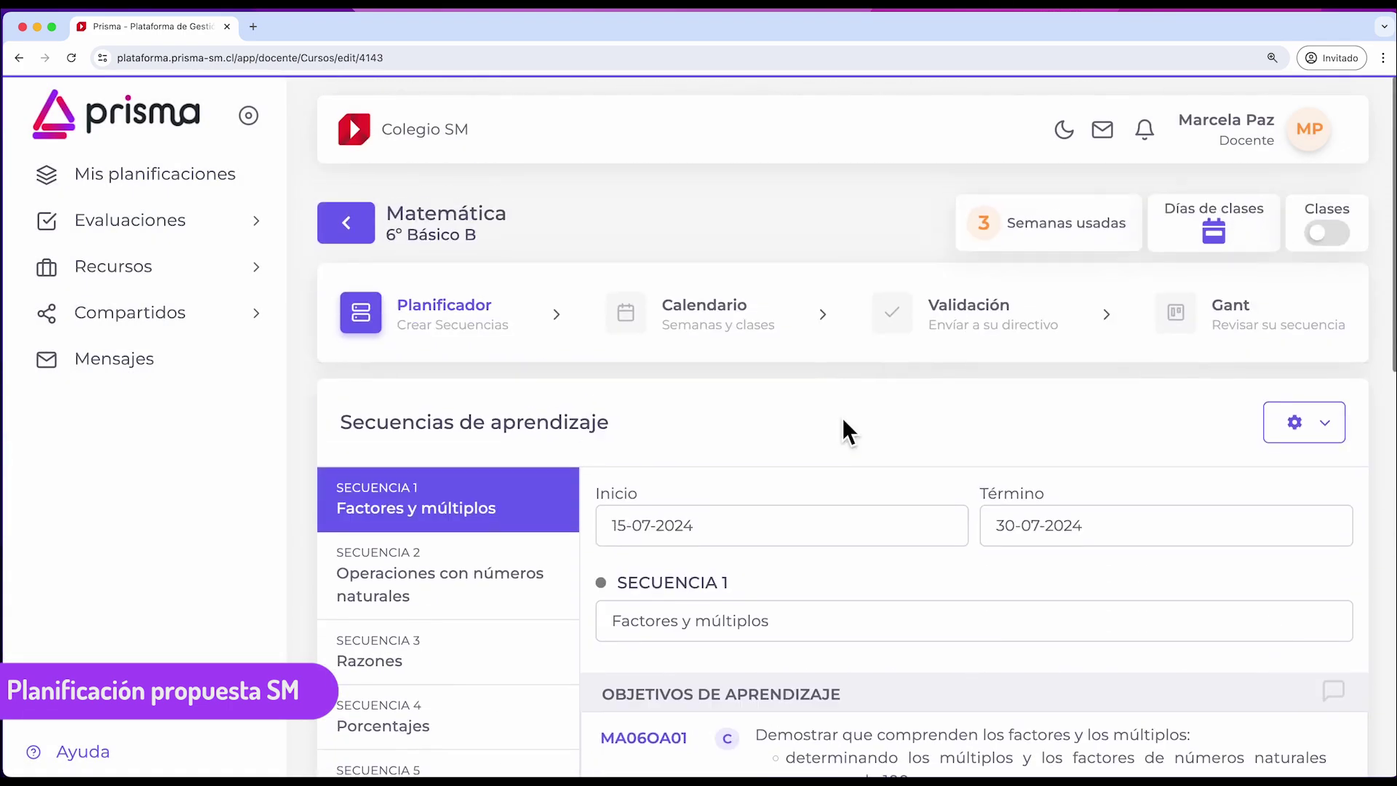
pyautogui.click(701, 308)
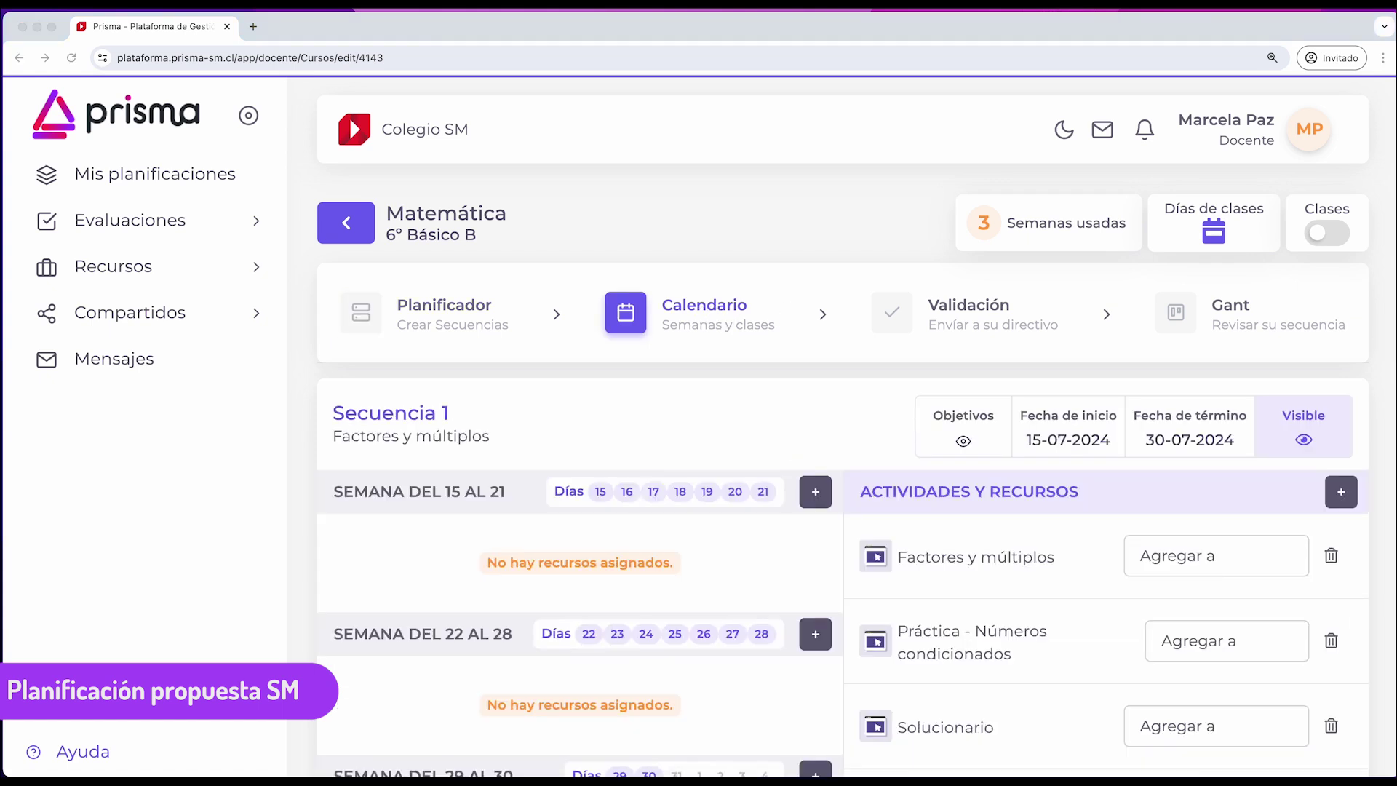
pyautogui.scroll(-3, 942, 506)
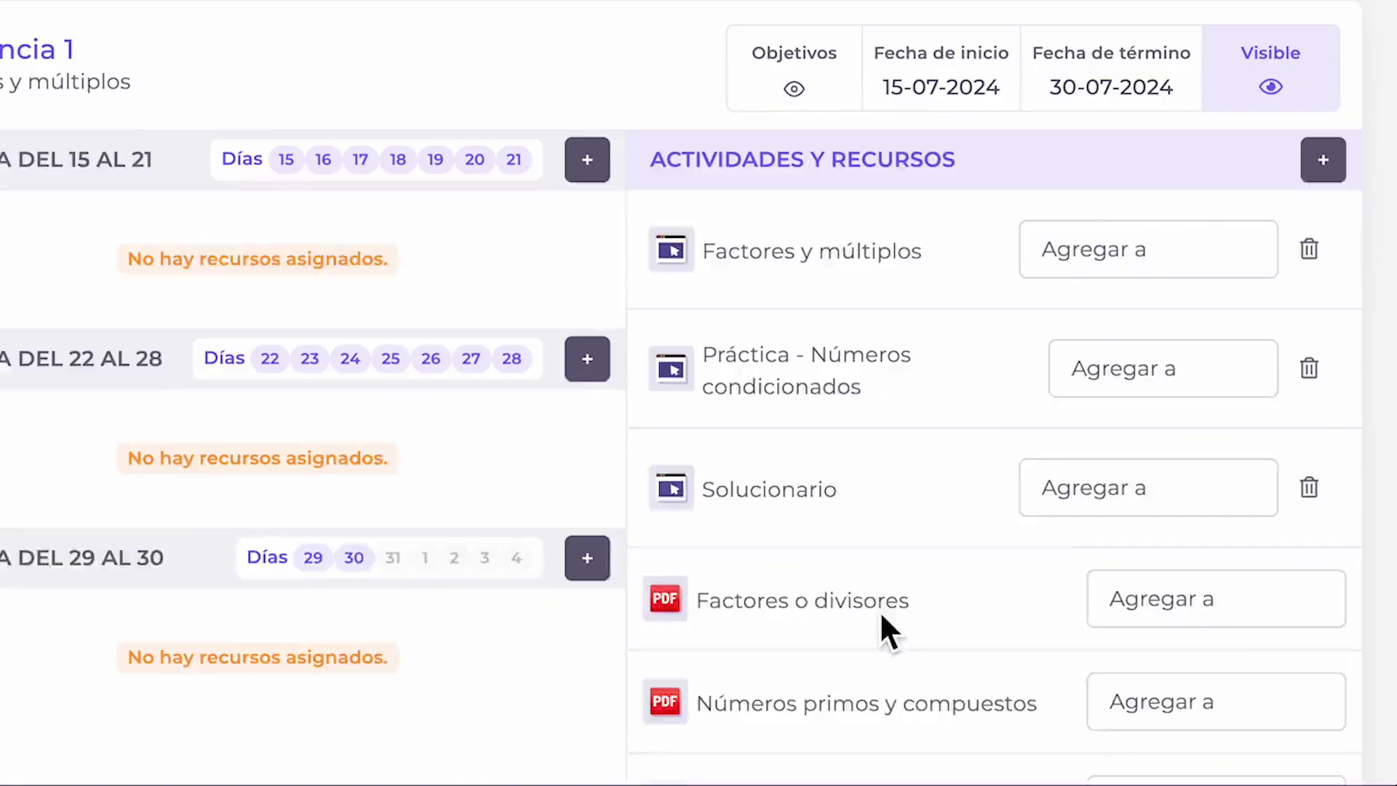
pyautogui.scroll(-2, 1011, 698)
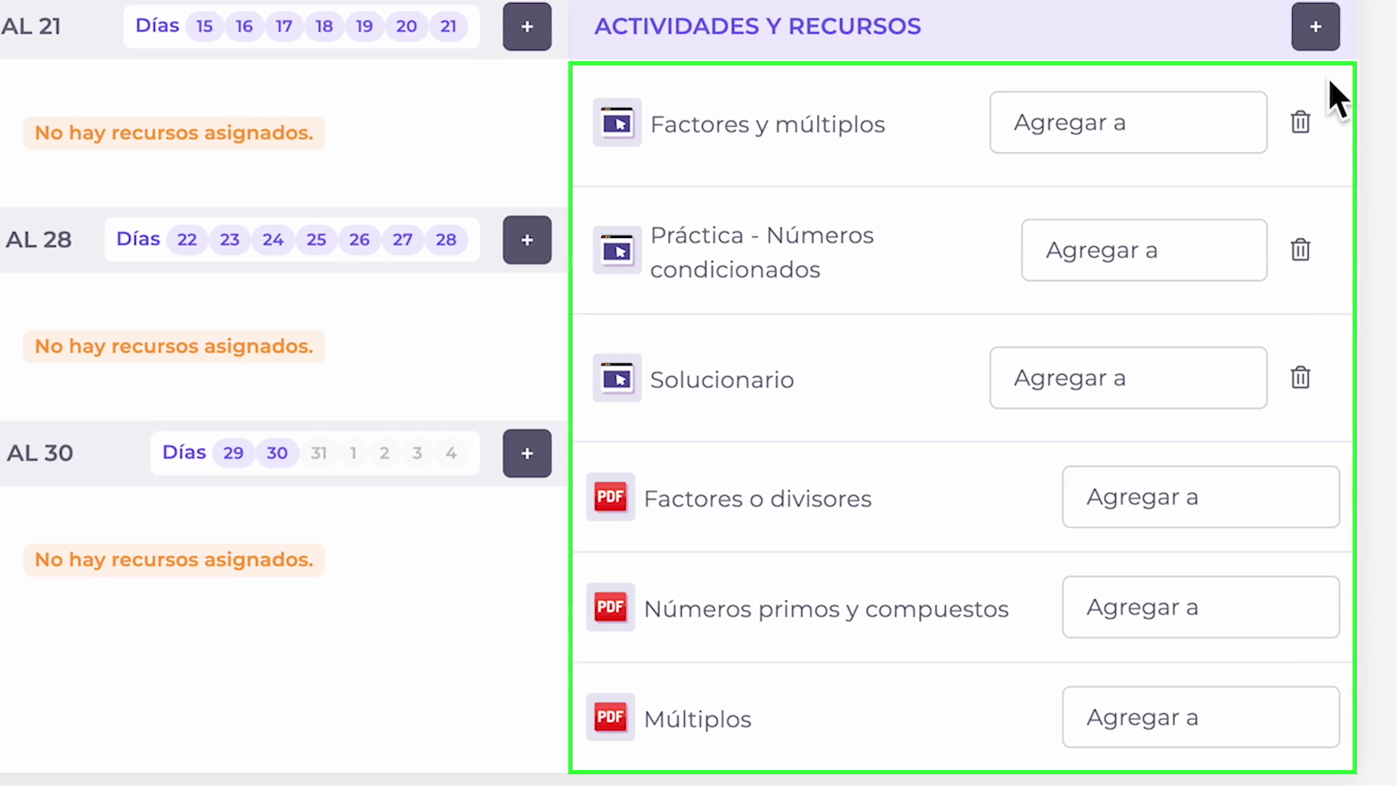
pyautogui.click(1091, 135)
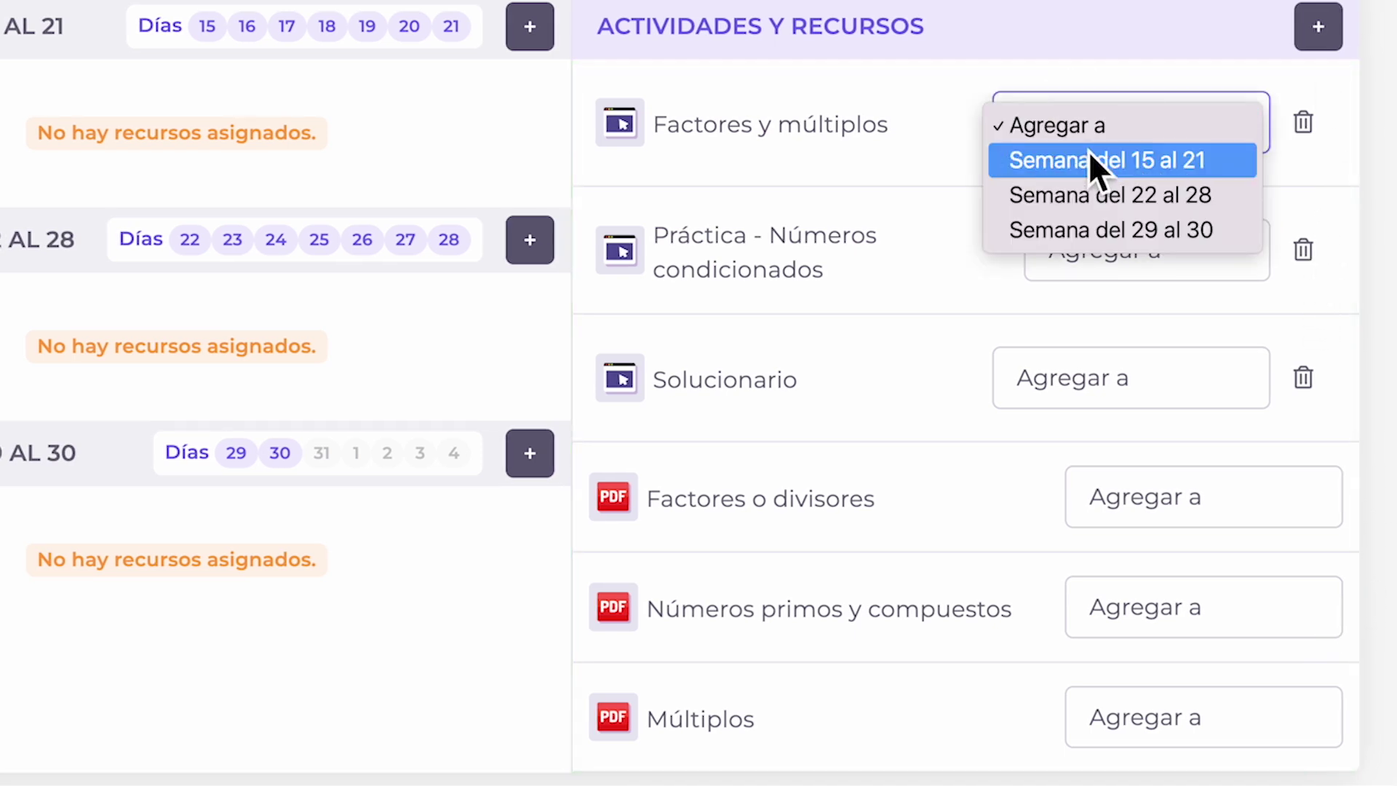
pyautogui.click(1088, 160)
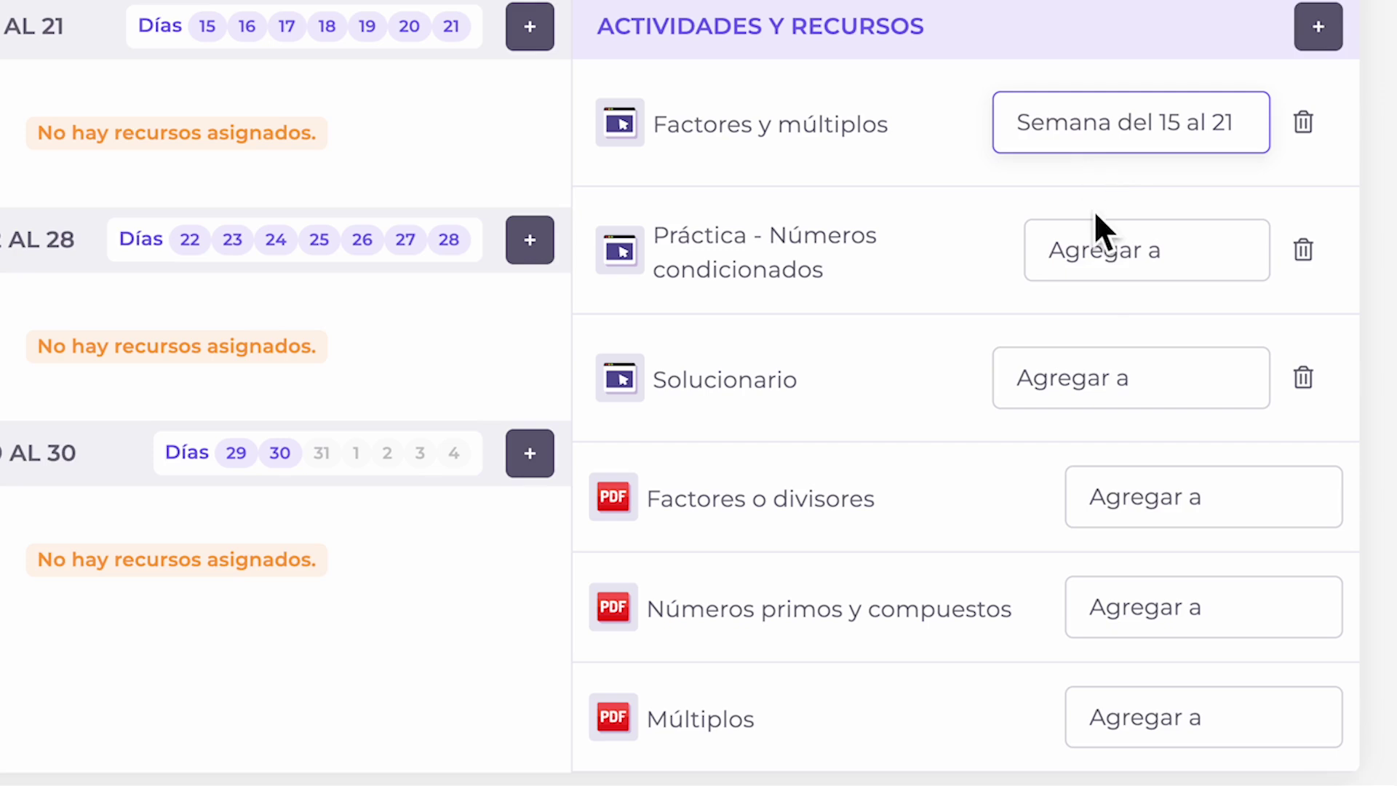
pyautogui.click(1119, 267)
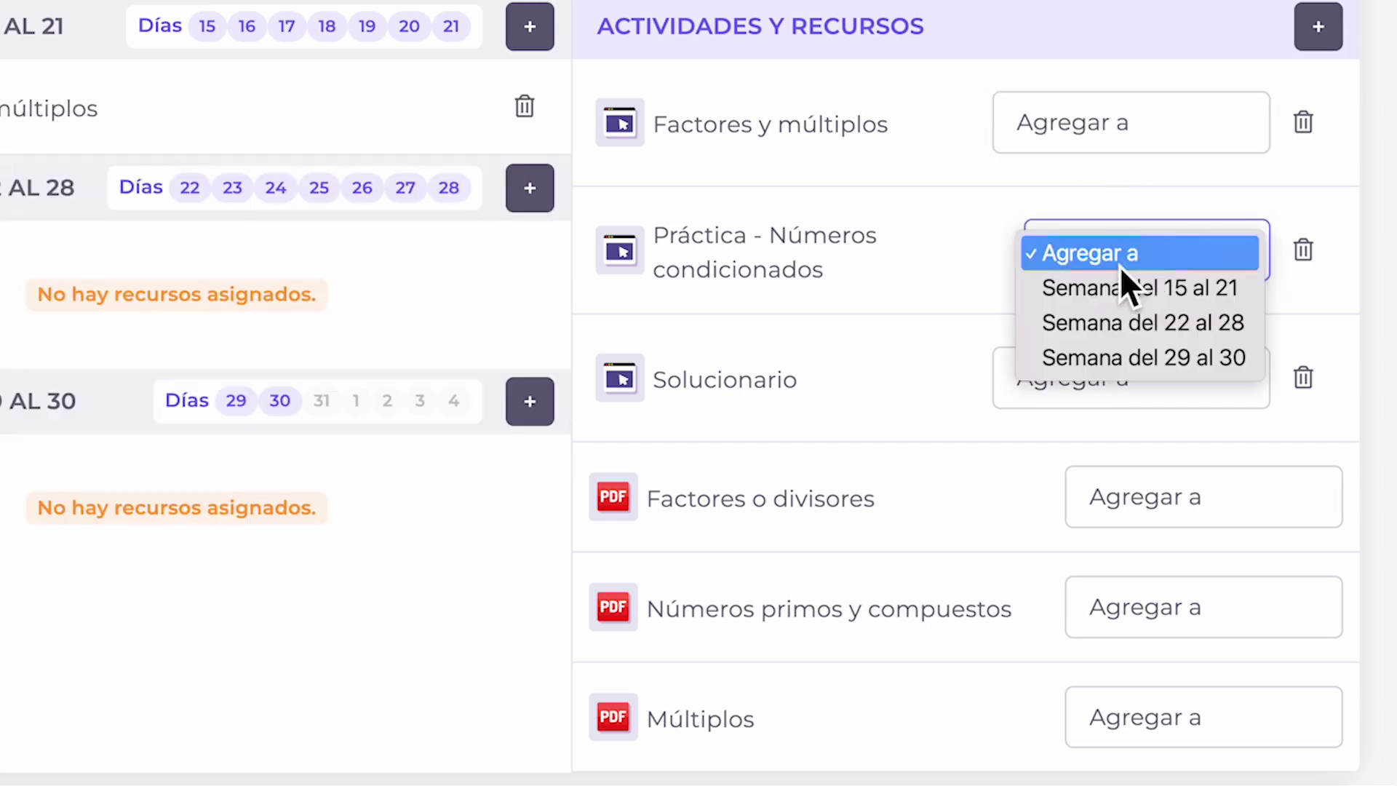
pyautogui.click(1130, 324)
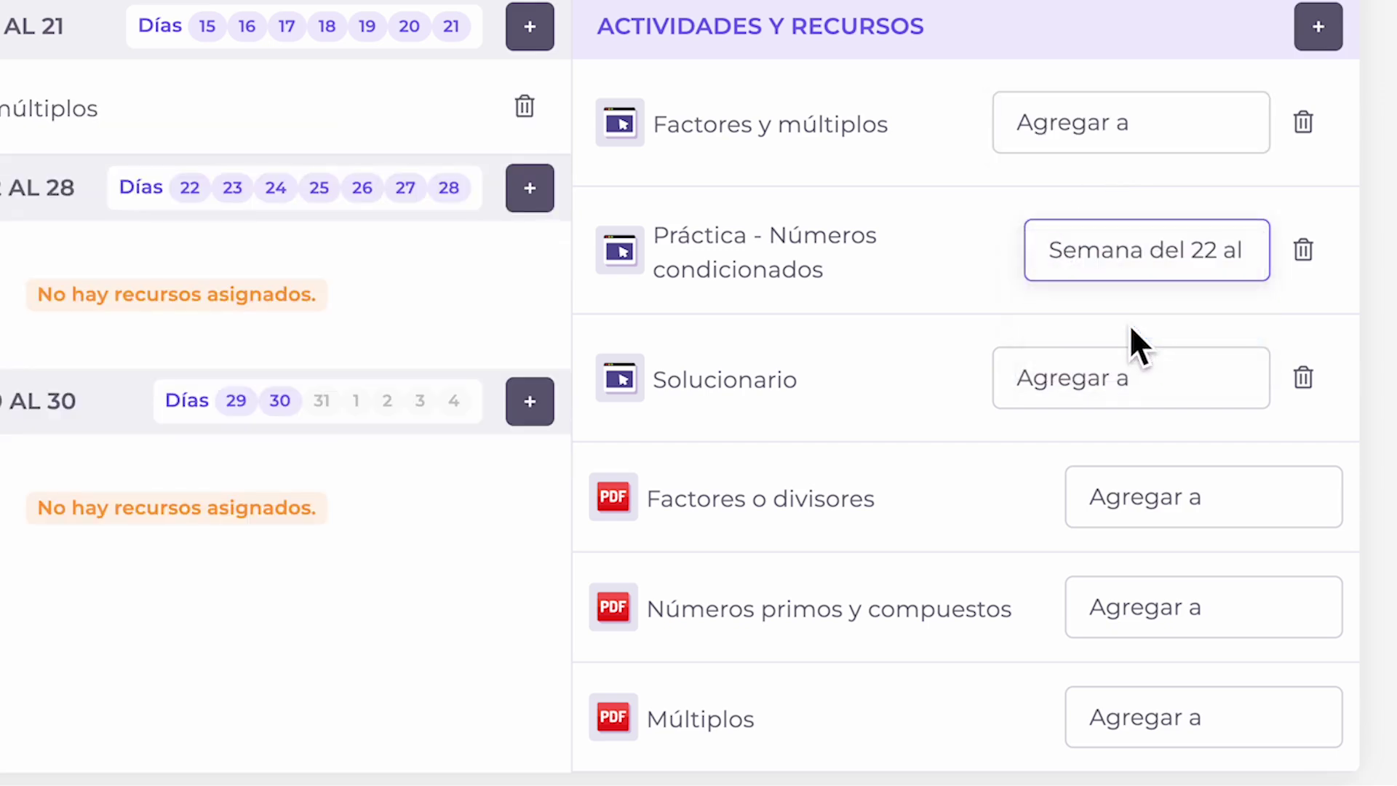
pyautogui.click(1088, 381)
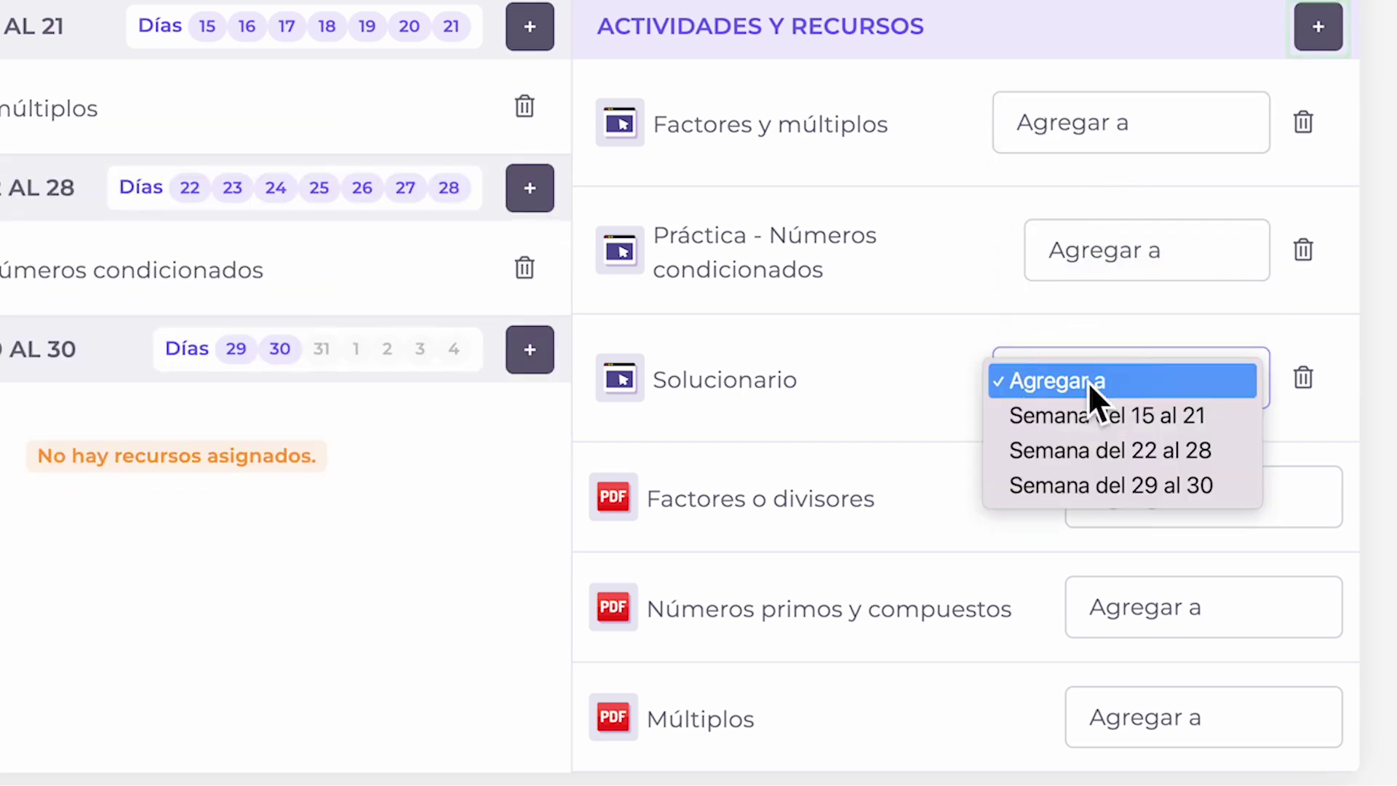
pyautogui.click(1116, 489)
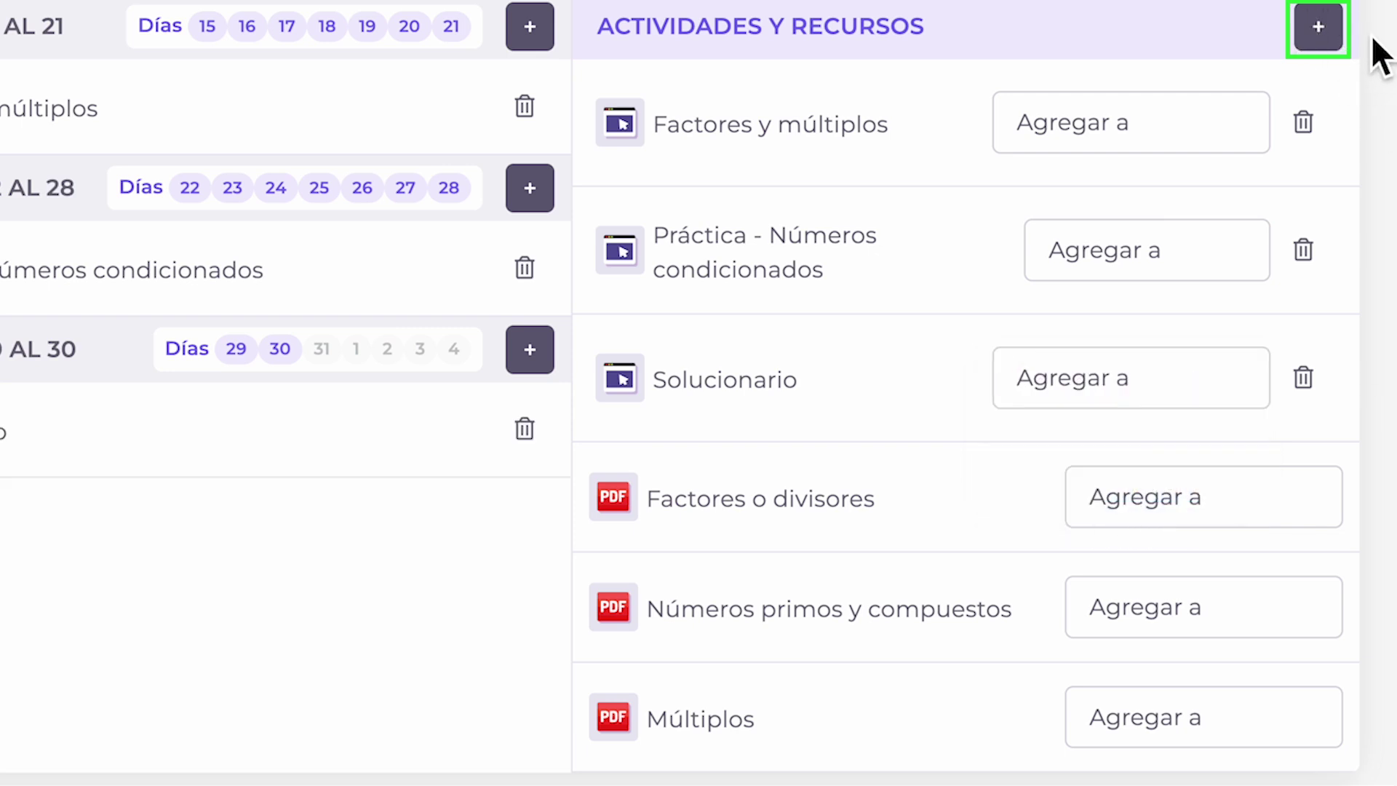
# Create an activity for objective MA06OA01 titled "tester prueba" with description "prueba", and activate its Enfoque inclusivo block
pyautogui.click(1319, 29)
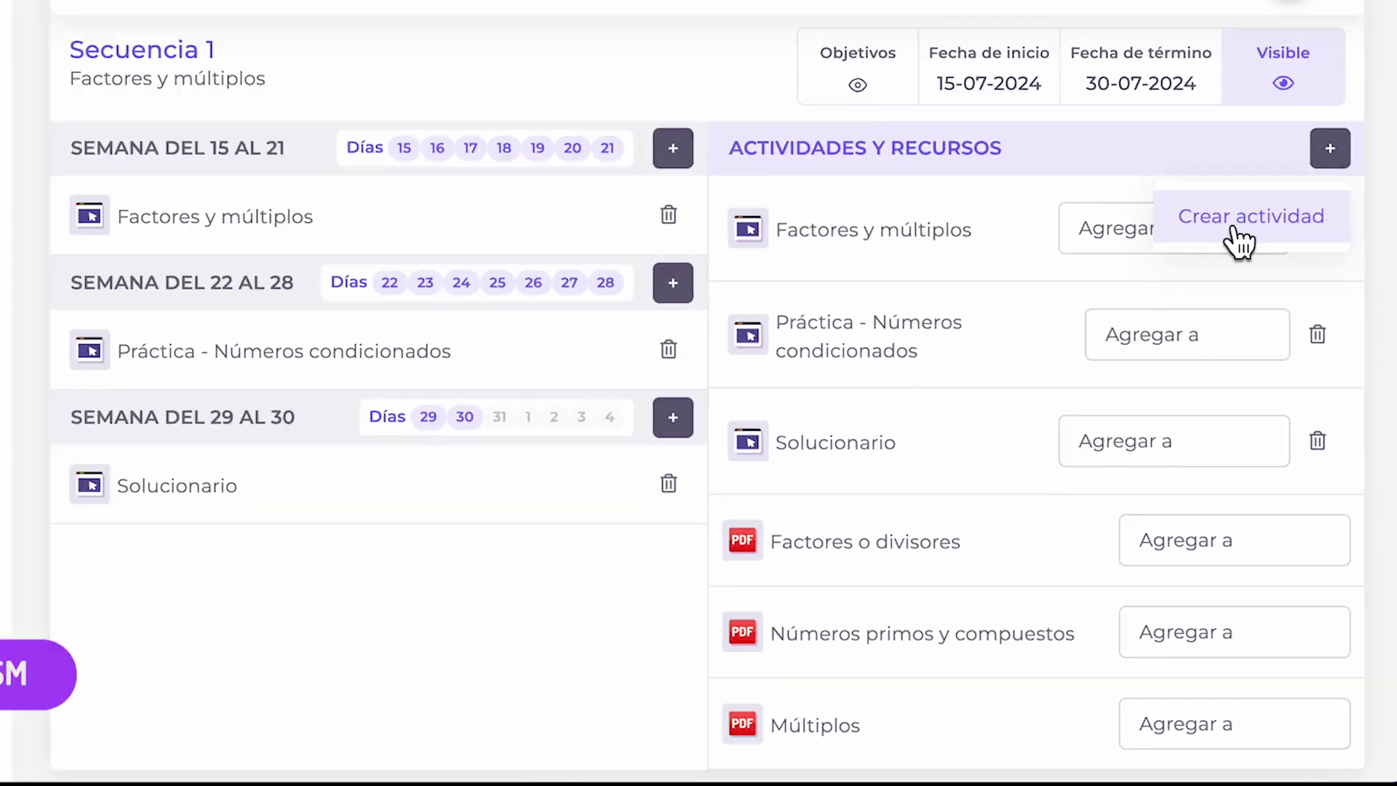
pyautogui.click(1242, 115)
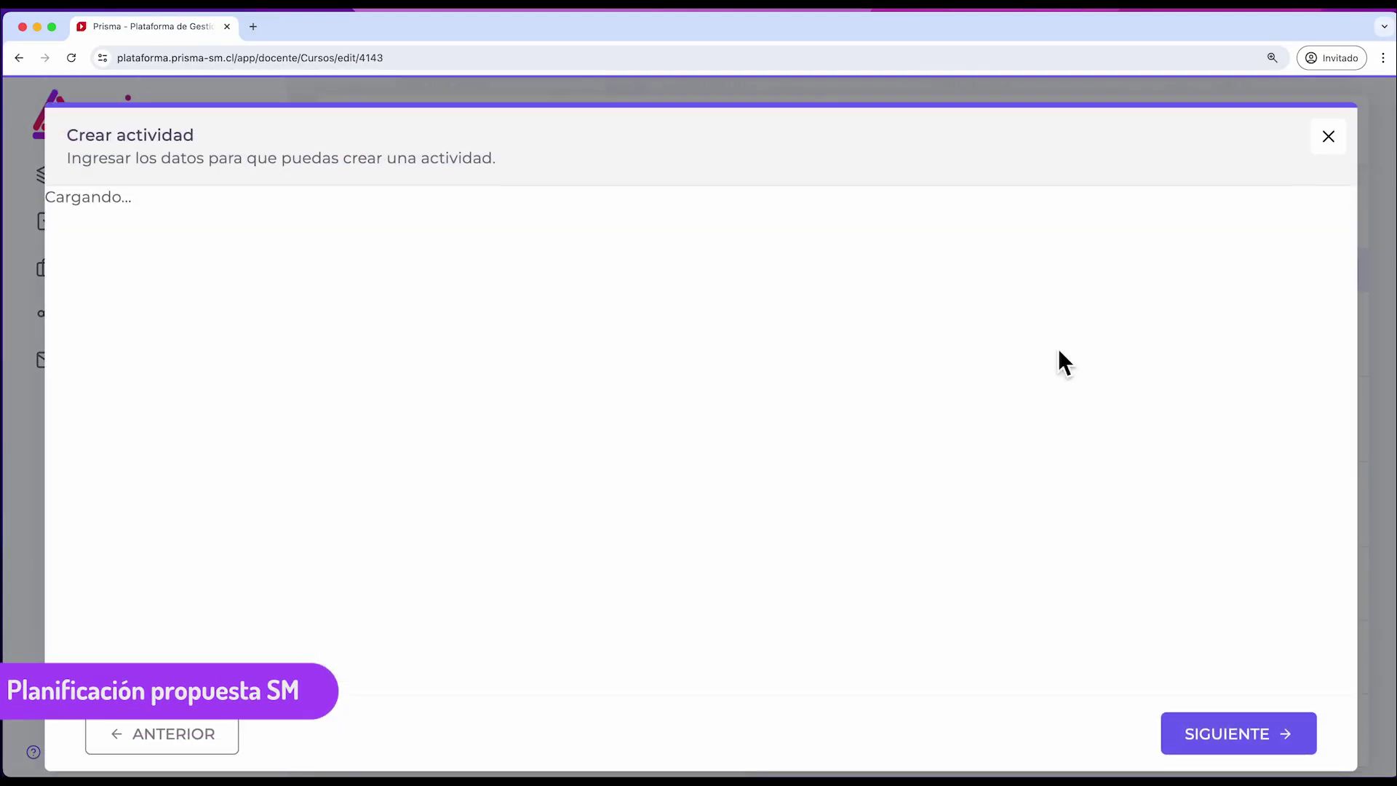
pyautogui.click(434, 312)
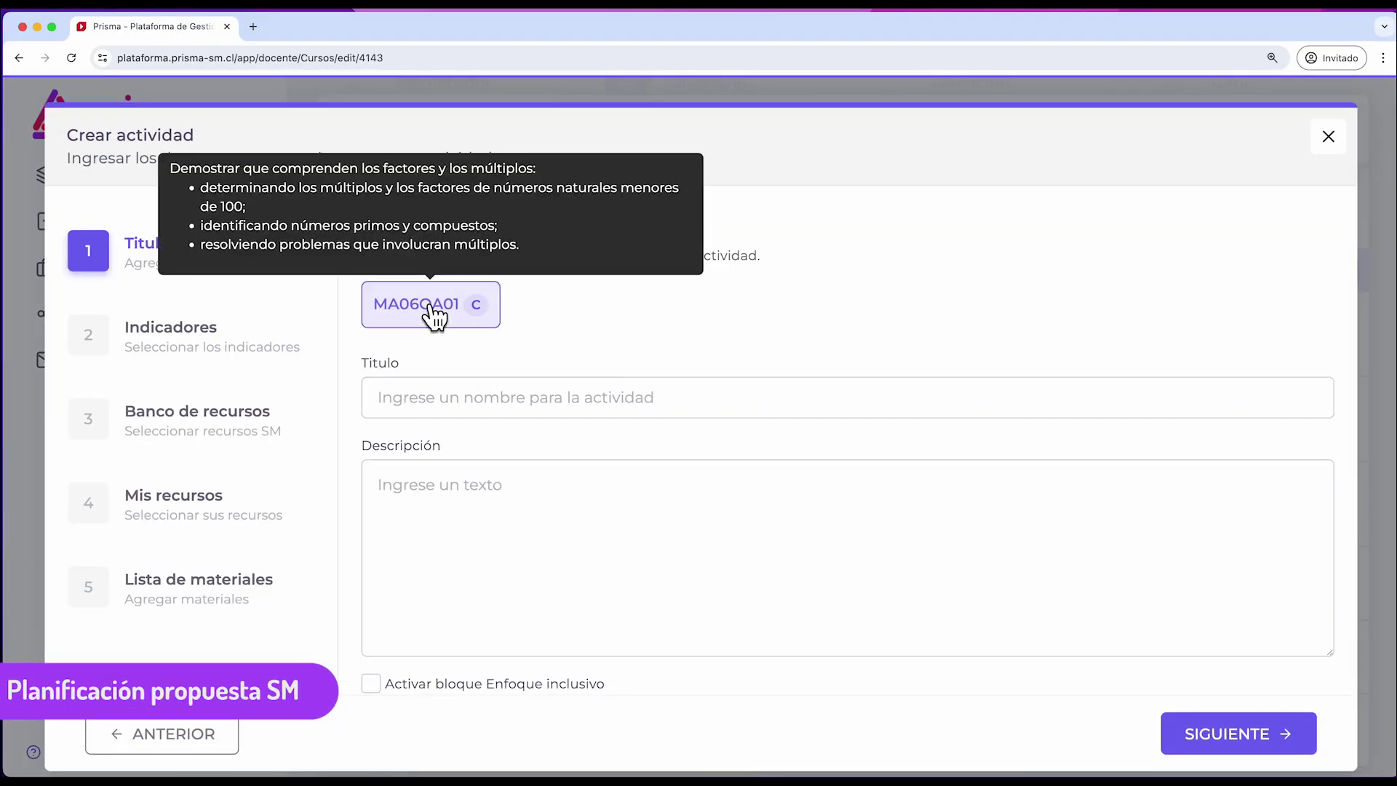
pyautogui.click(429, 415)
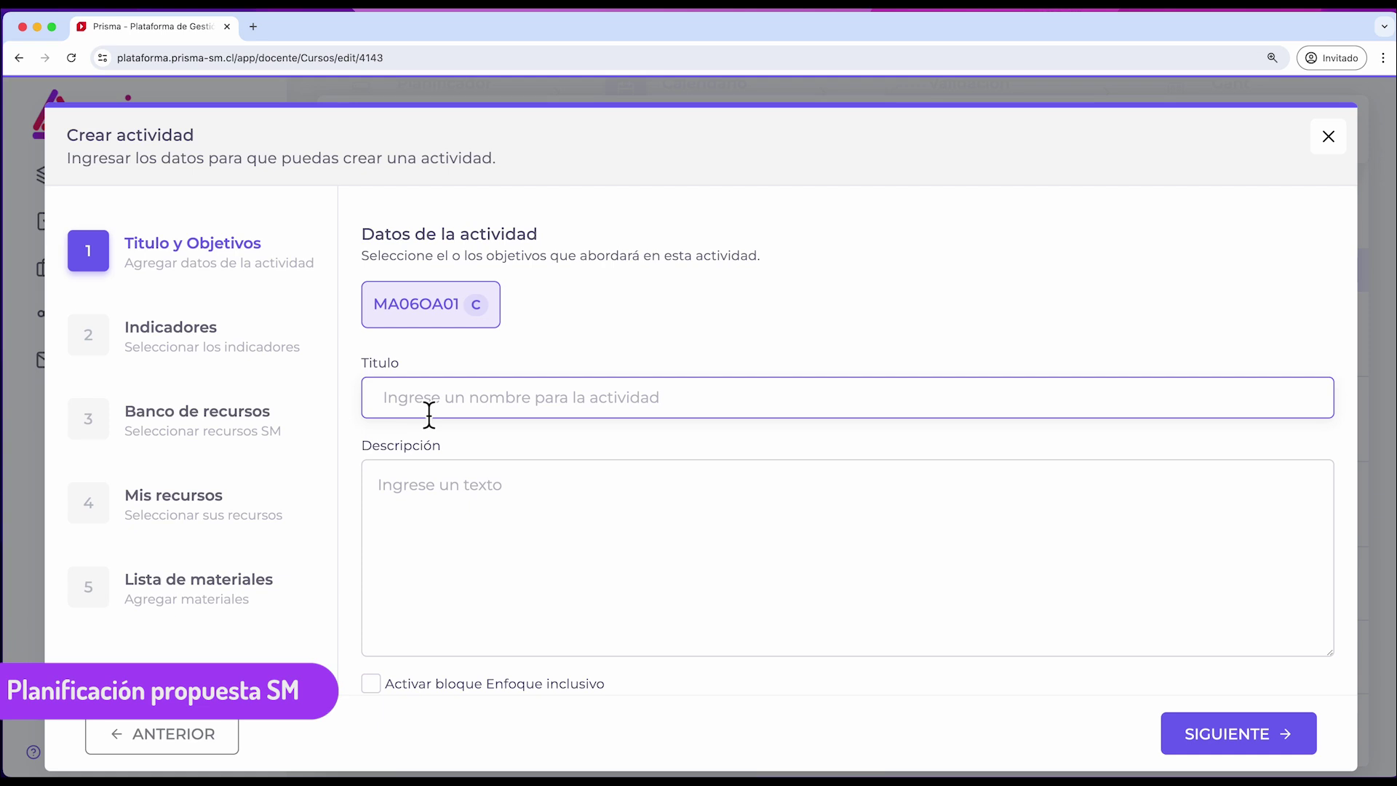
pyautogui.write('Nu')
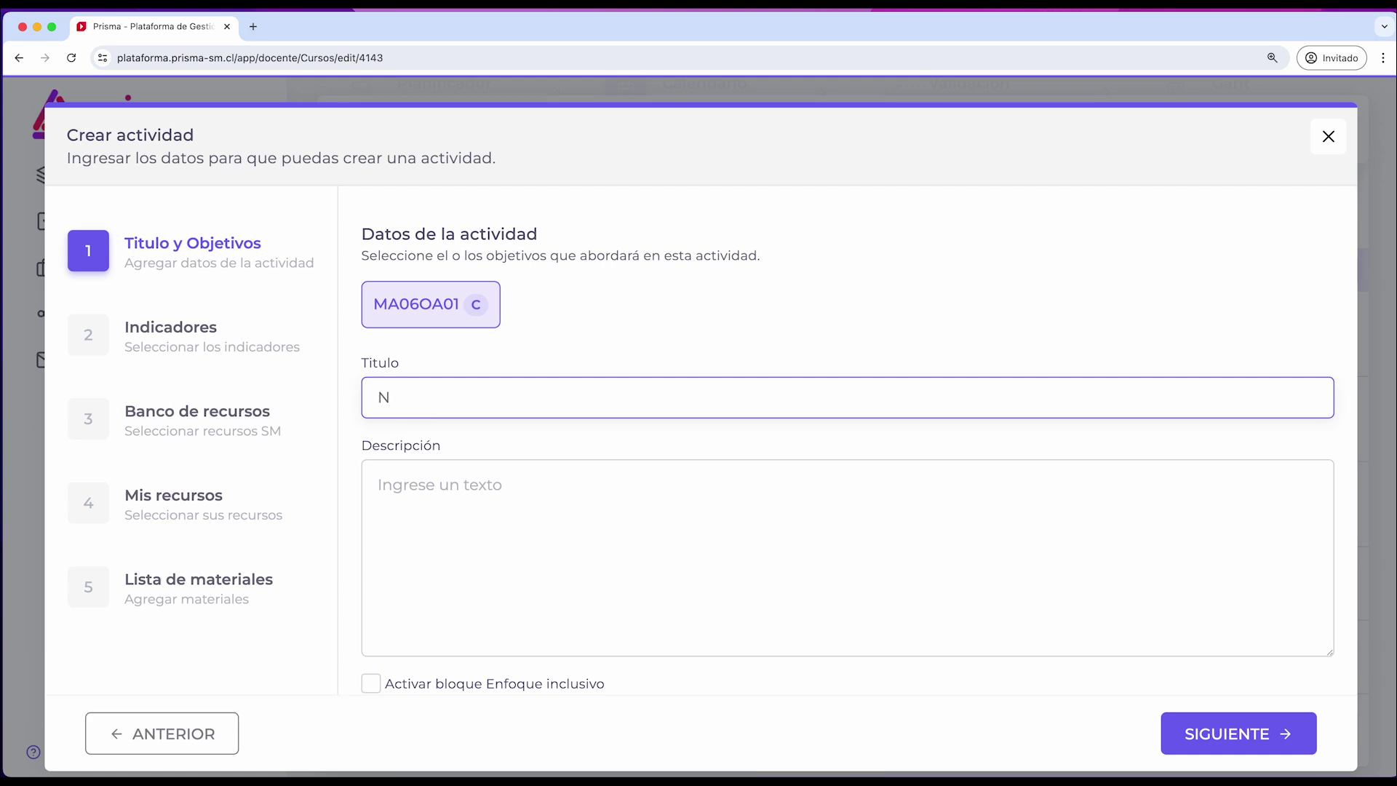
pyautogui.press('BackSpace')
pyautogui.write('tester prueba')
pyautogui.click(378, 484)
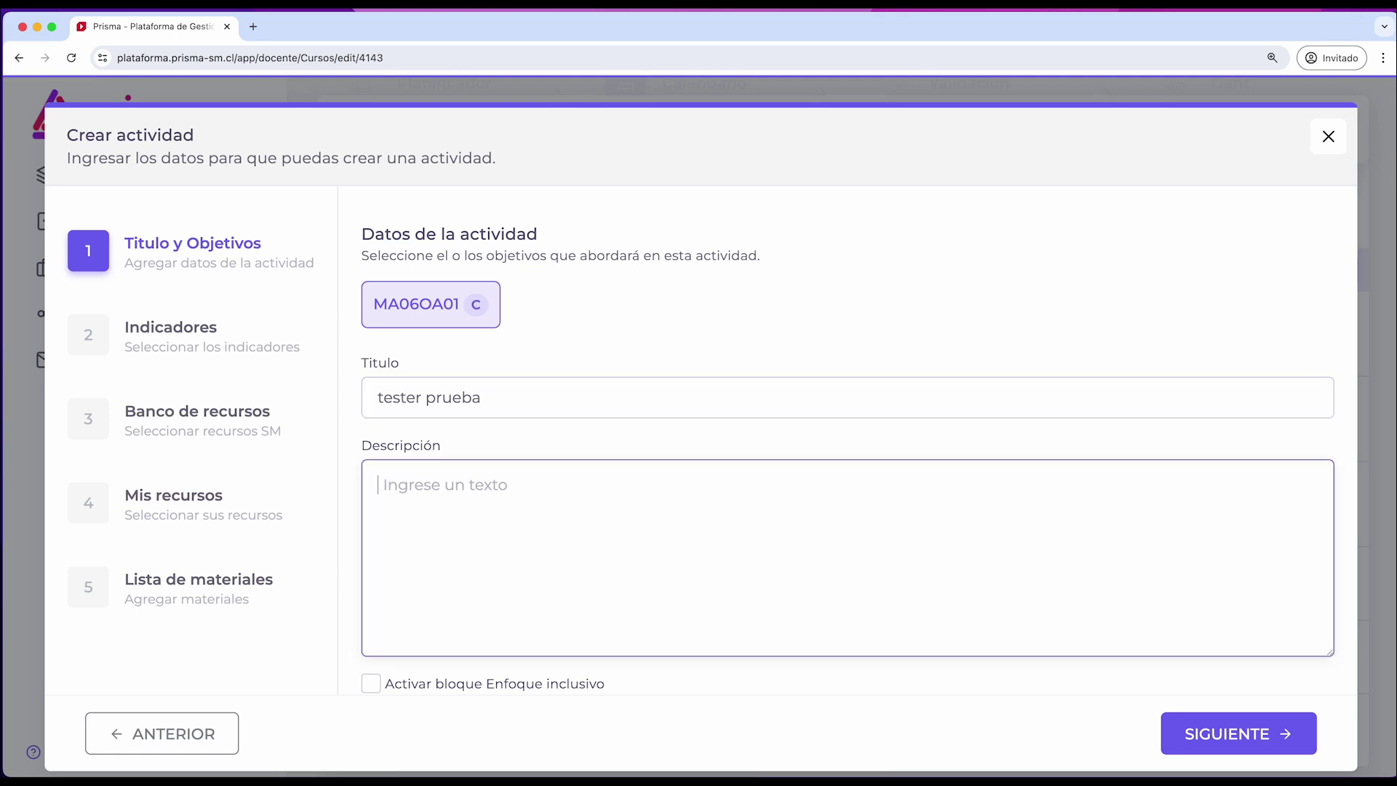
pyautogui.write('pru')
pyautogui.scroll(-2, 400, 560)
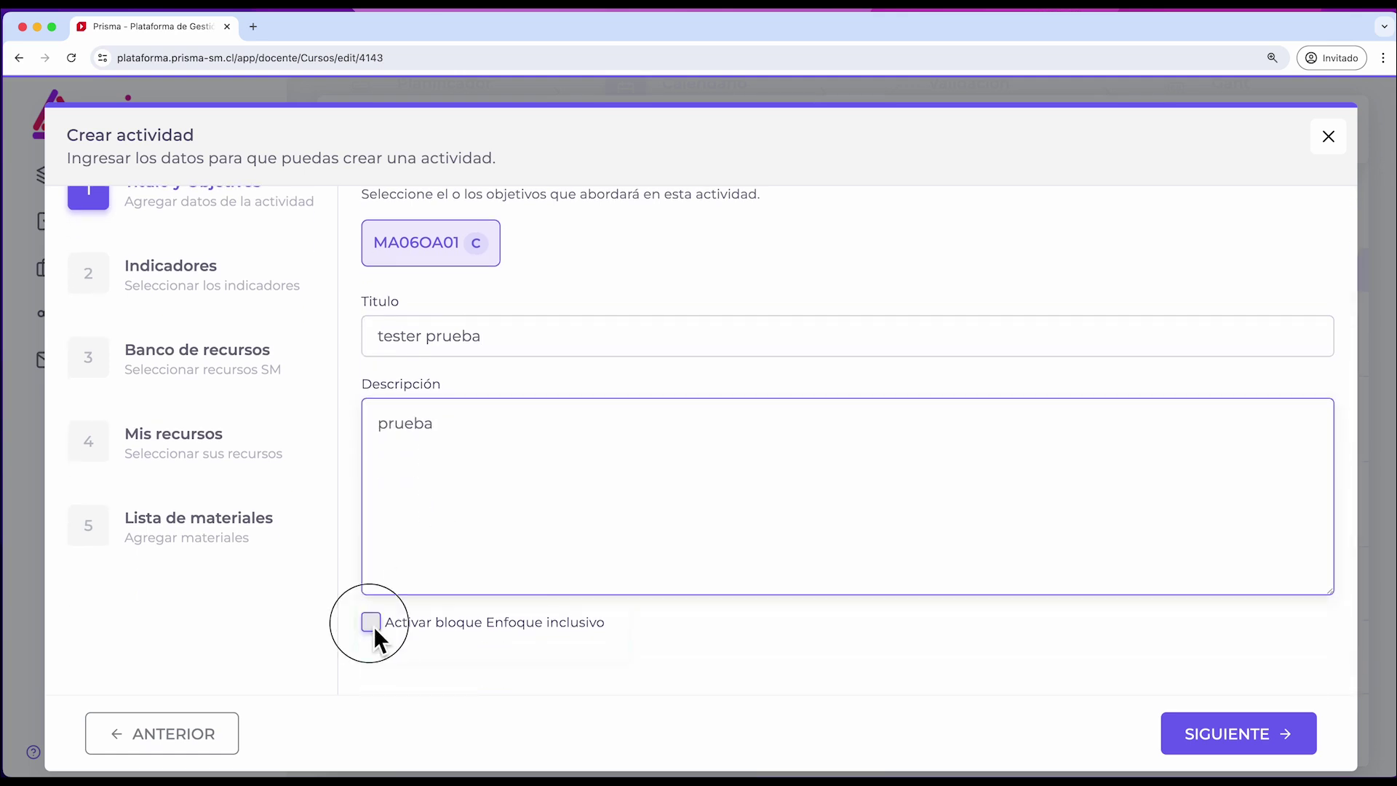
pyautogui.click(375, 623)
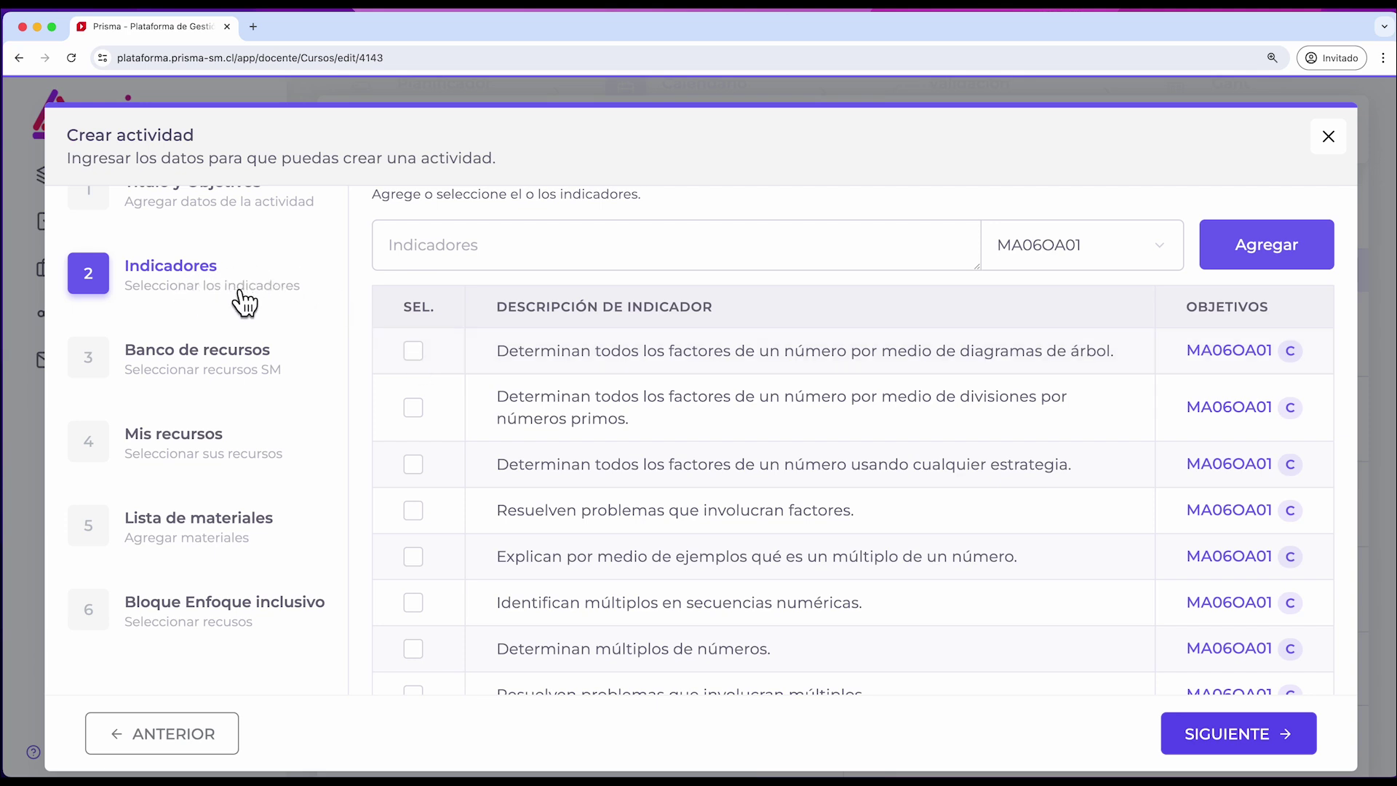
# Select the first four indicadores, from factors by diagramas de árbol to Resuelven problemas que involucran factores, and continue
pyautogui.scroll(1, 247, 291)
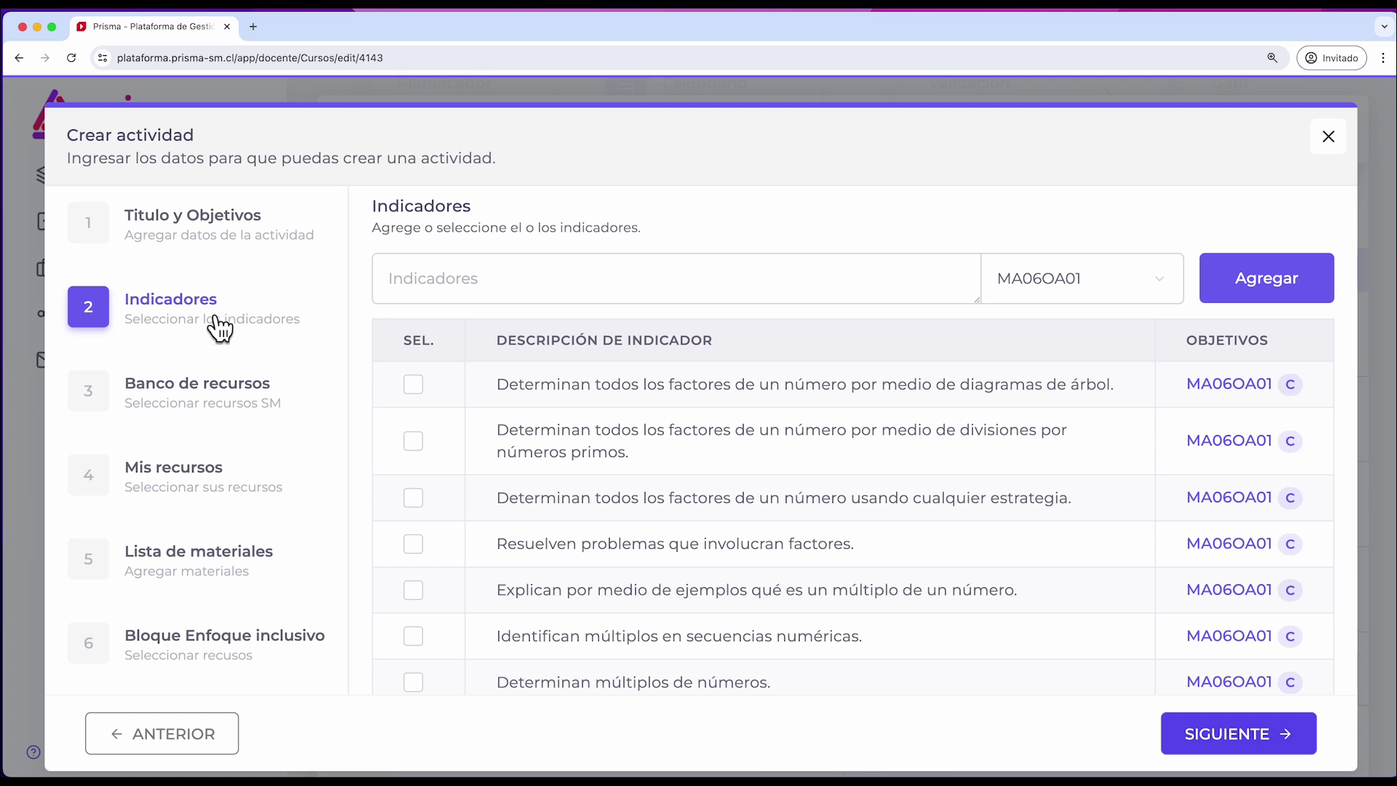
pyautogui.click(412, 383)
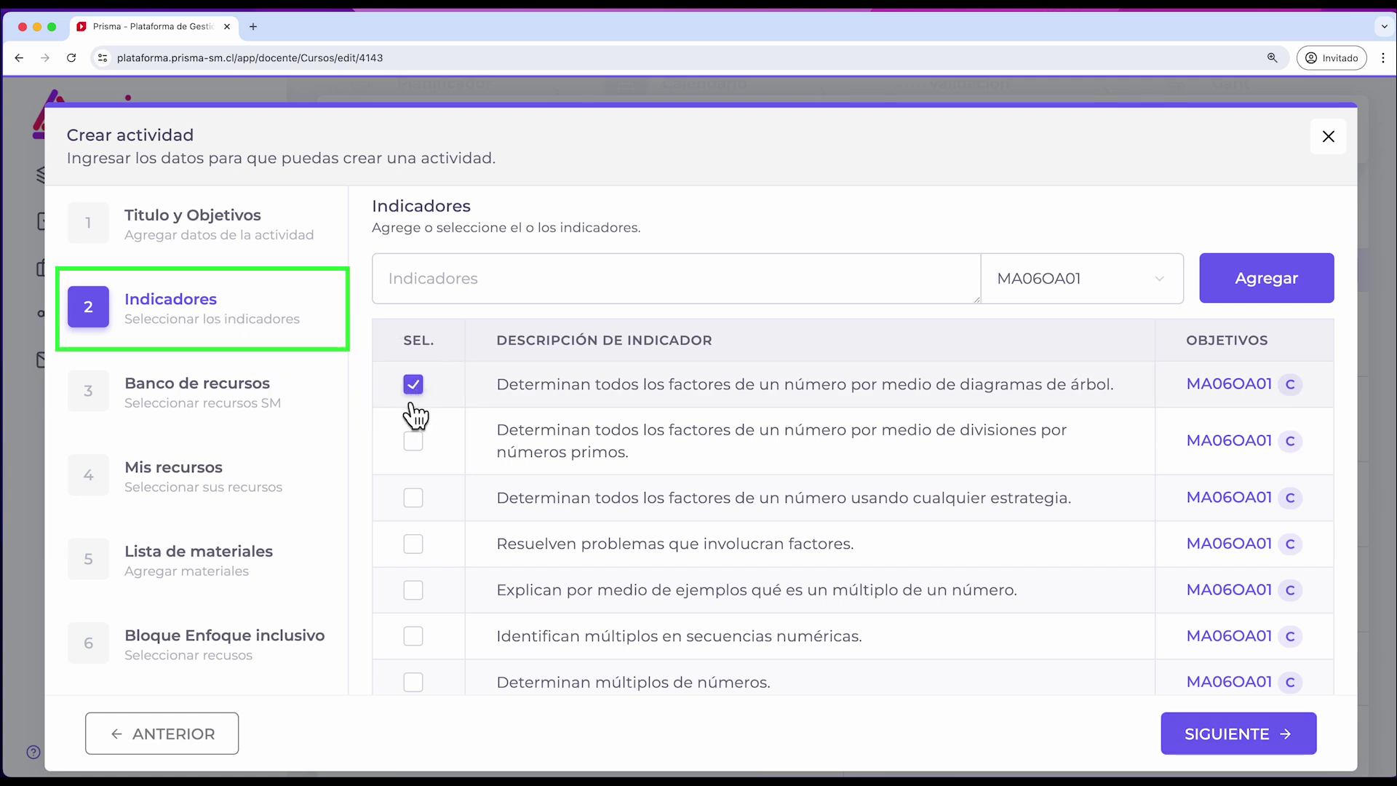
pyautogui.click(416, 440)
pyautogui.click(413, 544)
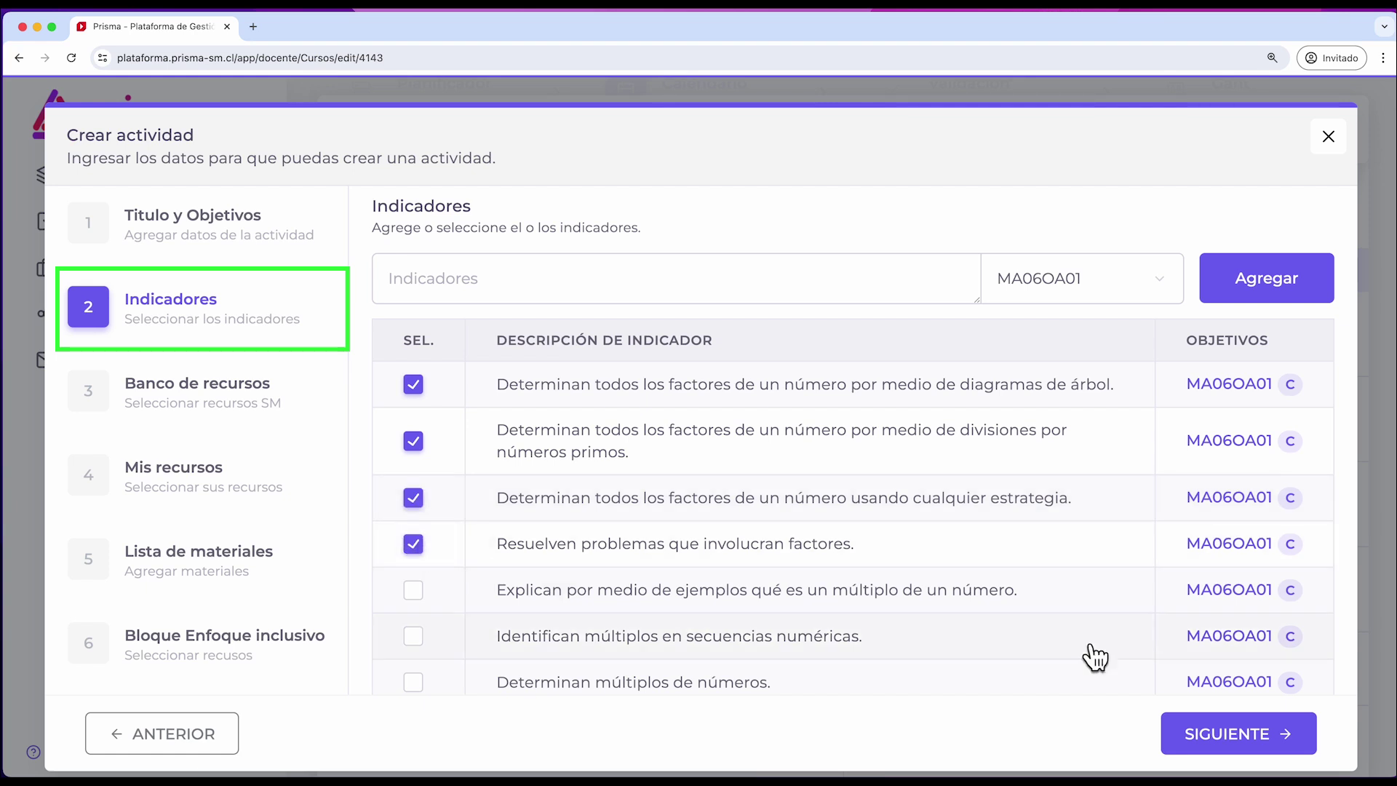
pyautogui.click(1221, 733)
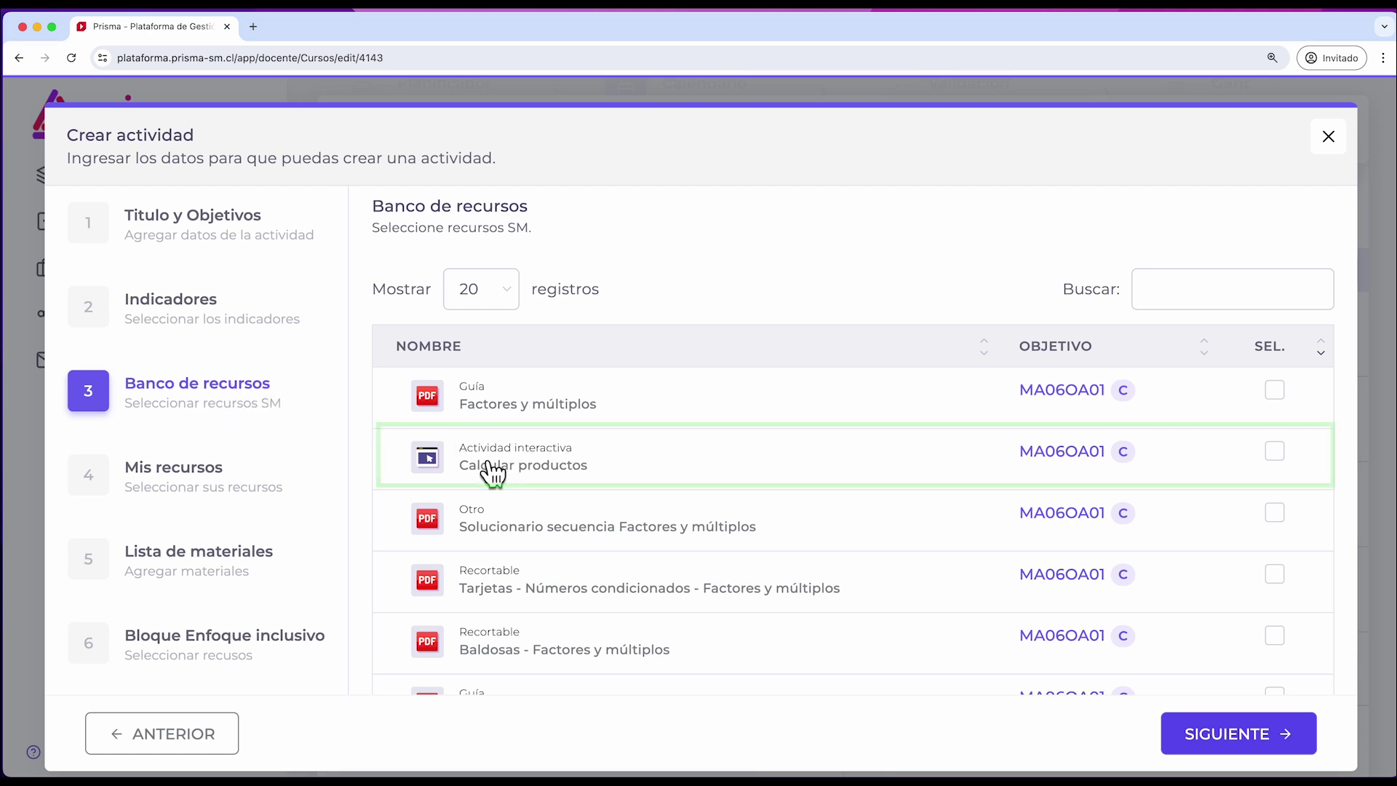
# Attach the SM resources Calcular productos and Solucionario secuencia Factores y múltiplos to the activity
pyautogui.moveTo(1145, 451)
pyautogui.click(1274, 451)
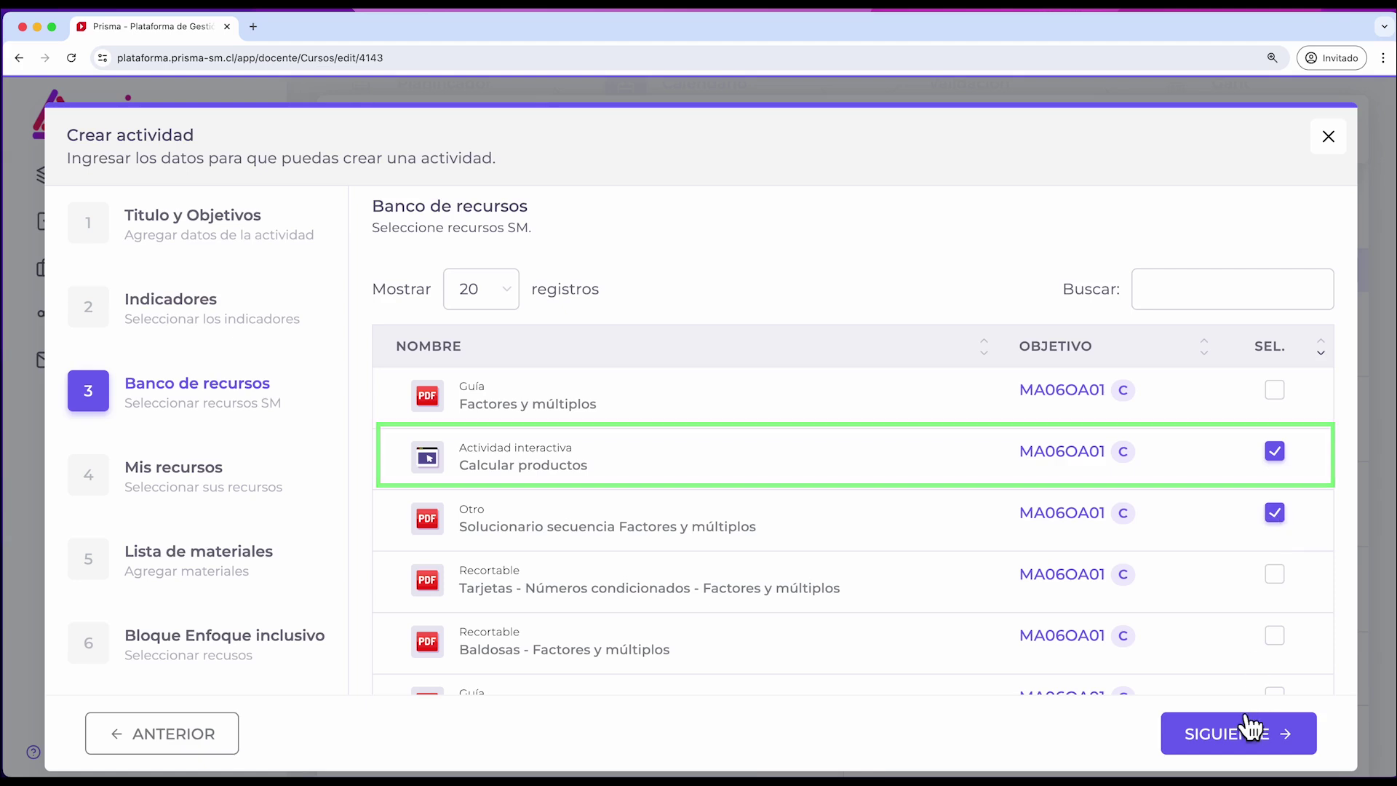
pyautogui.click(1249, 733)
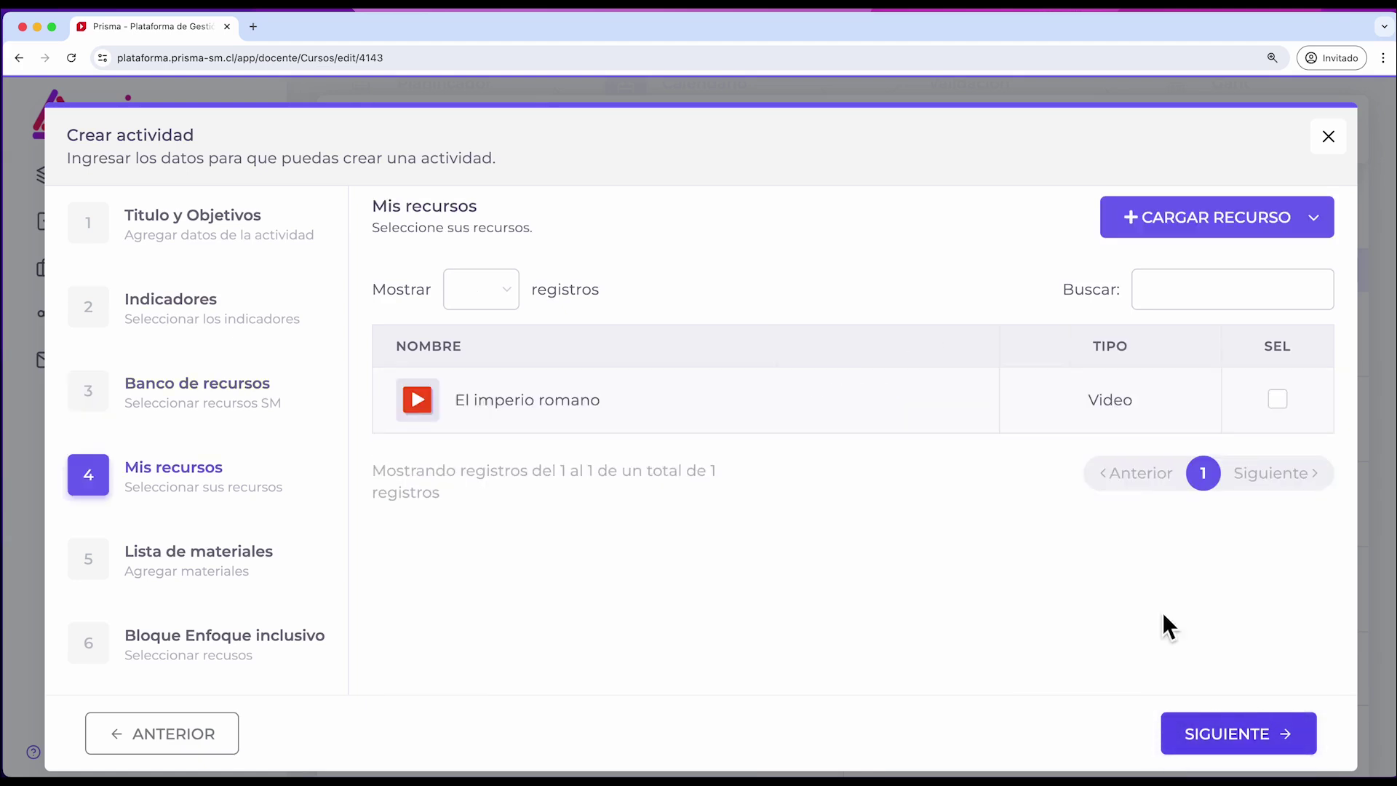
# Check the options for loading own resources in Mis recursos and continue to the Lista de materiales
pyautogui.click(1269, 220)
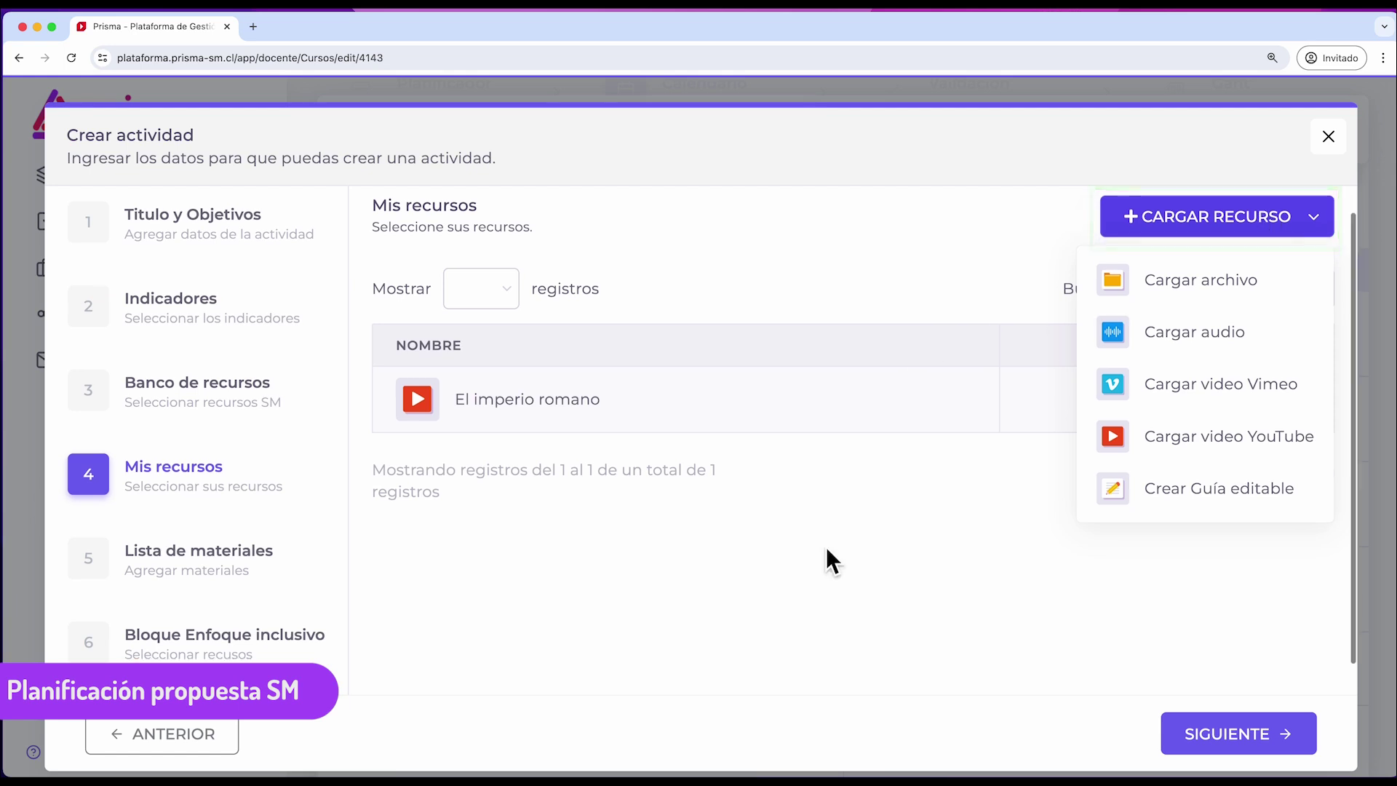
pyautogui.scroll(-1, 827, 547)
pyautogui.click(915, 578)
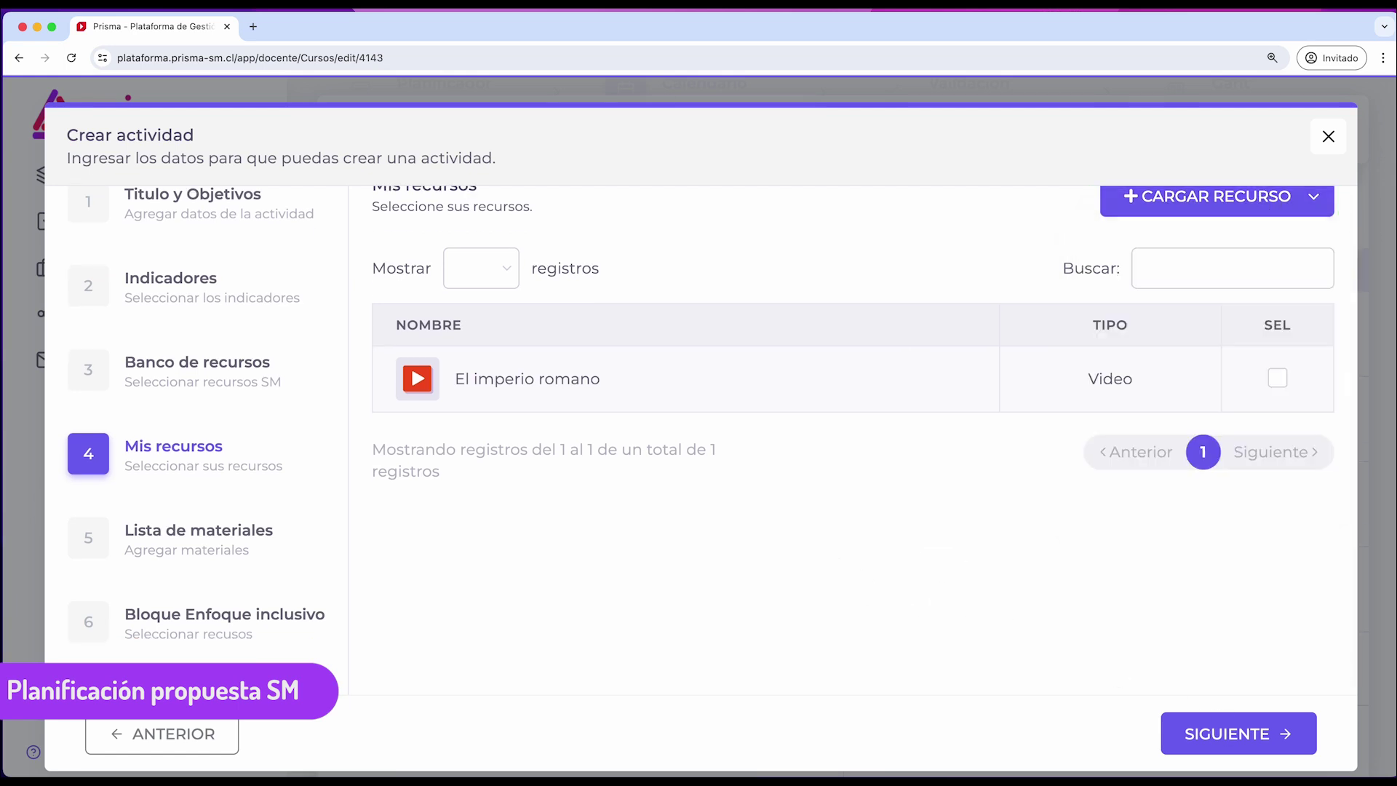
pyautogui.click(1269, 737)
# Add Tijera, pegamento and Caja to the activity's materials list and continue to the Enfoque inclusivo block
pyautogui.click(558, 241)
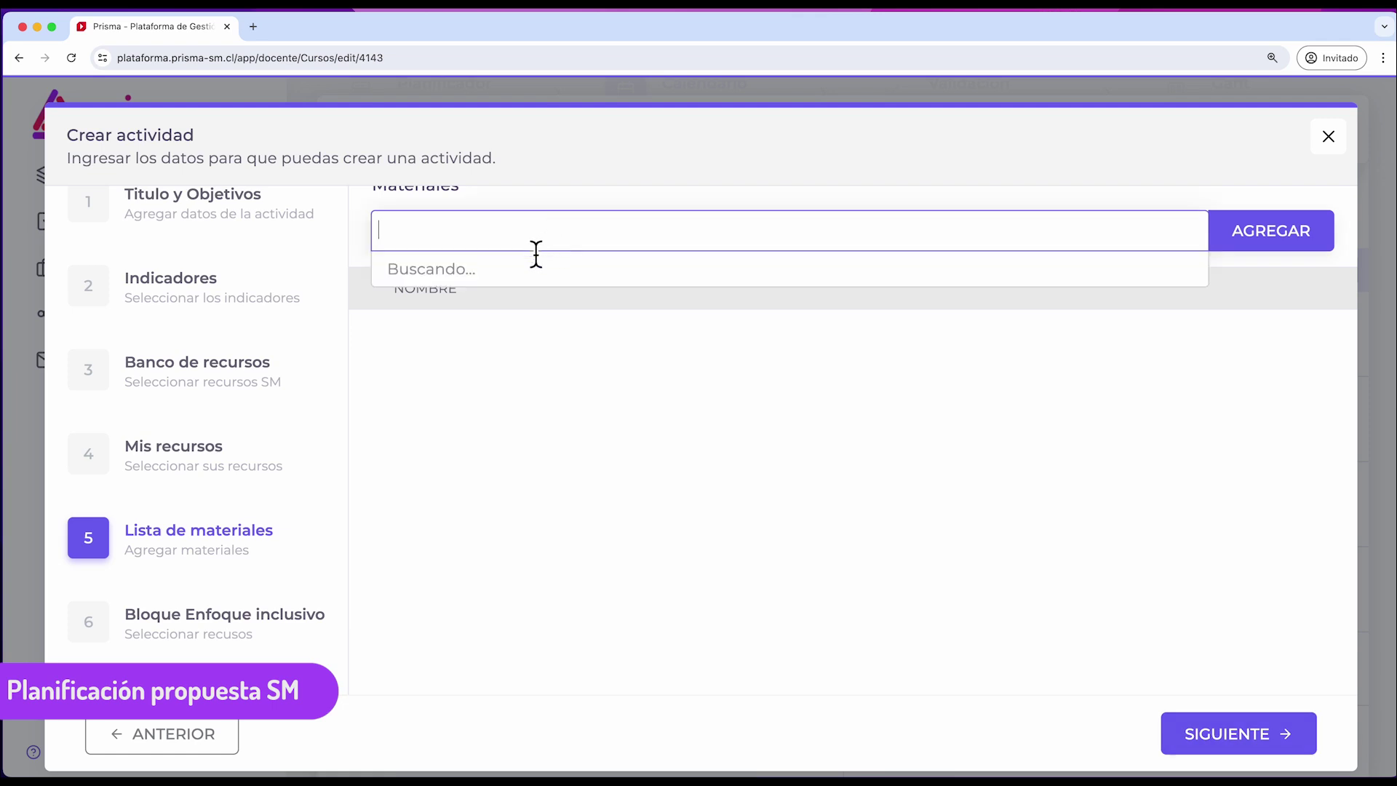
pyautogui.click(482, 278)
pyautogui.click(489, 236)
pyautogui.click(447, 339)
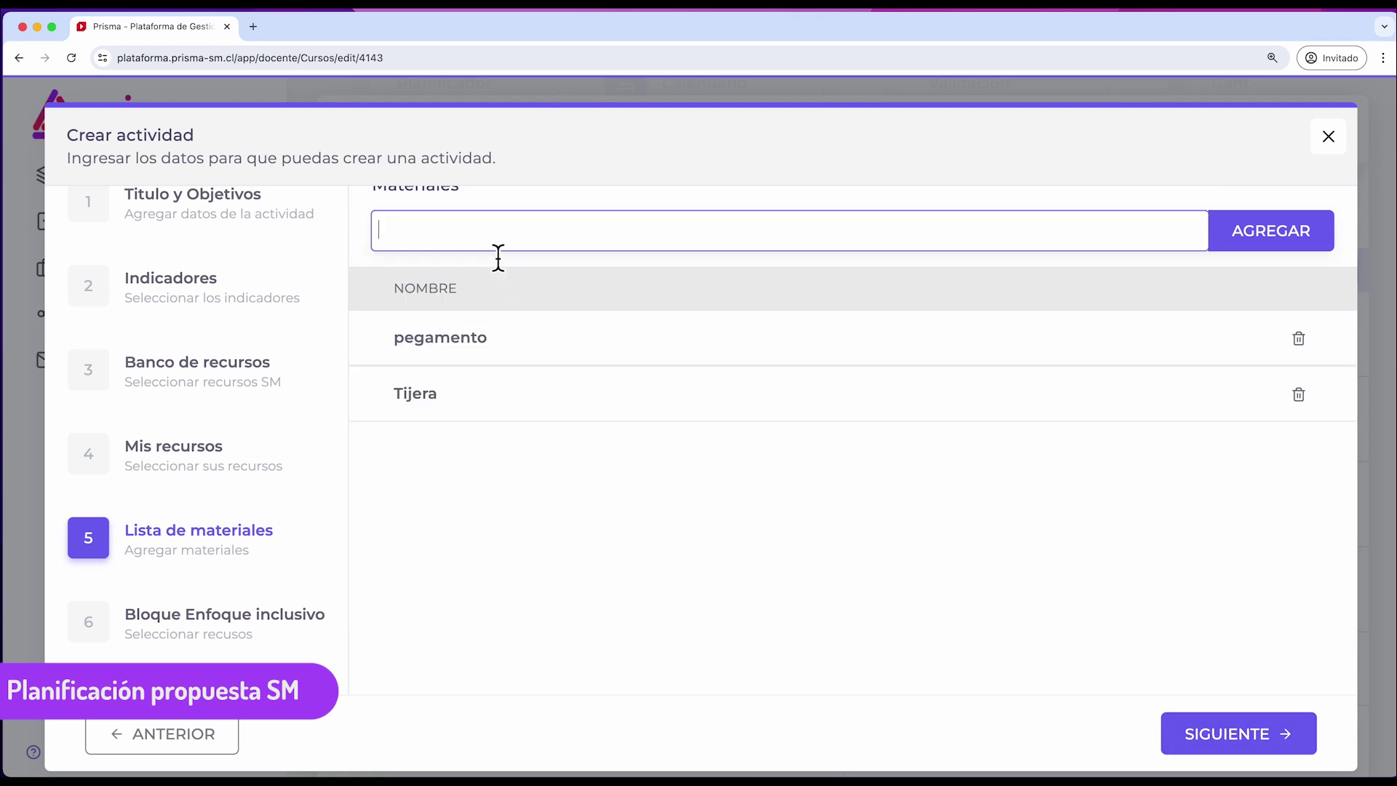
pyautogui.click(498, 239)
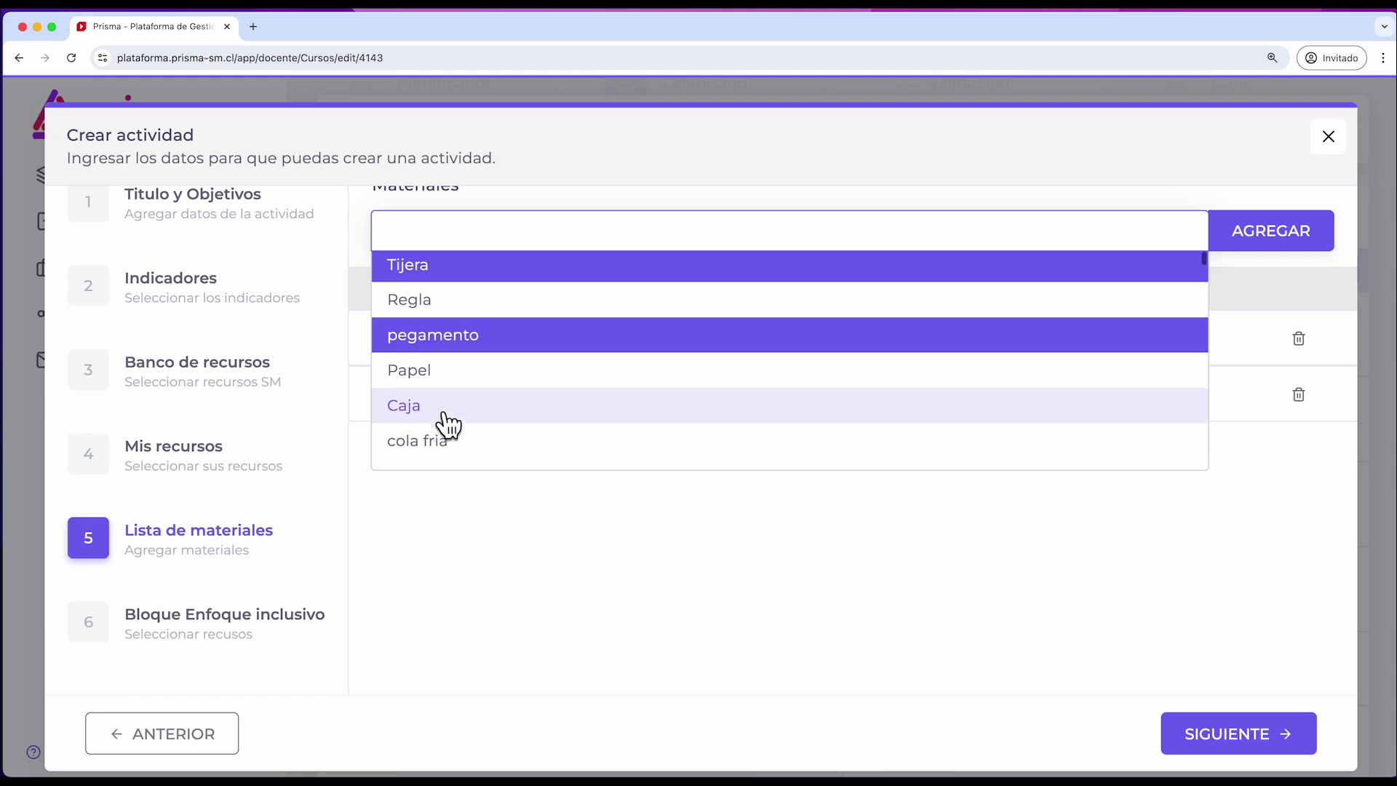
pyautogui.click(449, 409)
pyautogui.click(1211, 736)
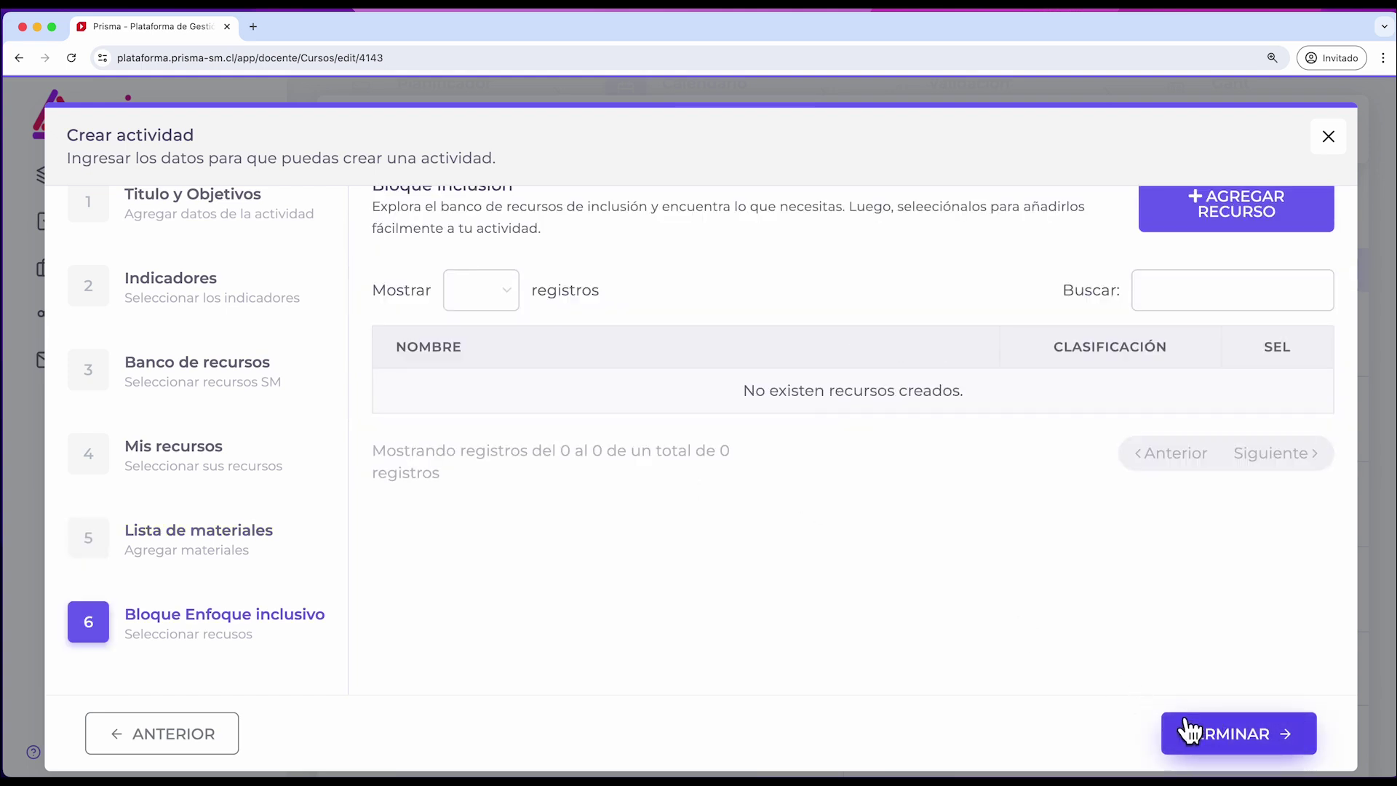
# Add Guía: Números ordinales hasta 5º from the Matemática guías in the inclusion resource bank to the activity
pyautogui.scroll(2, 1234, 262)
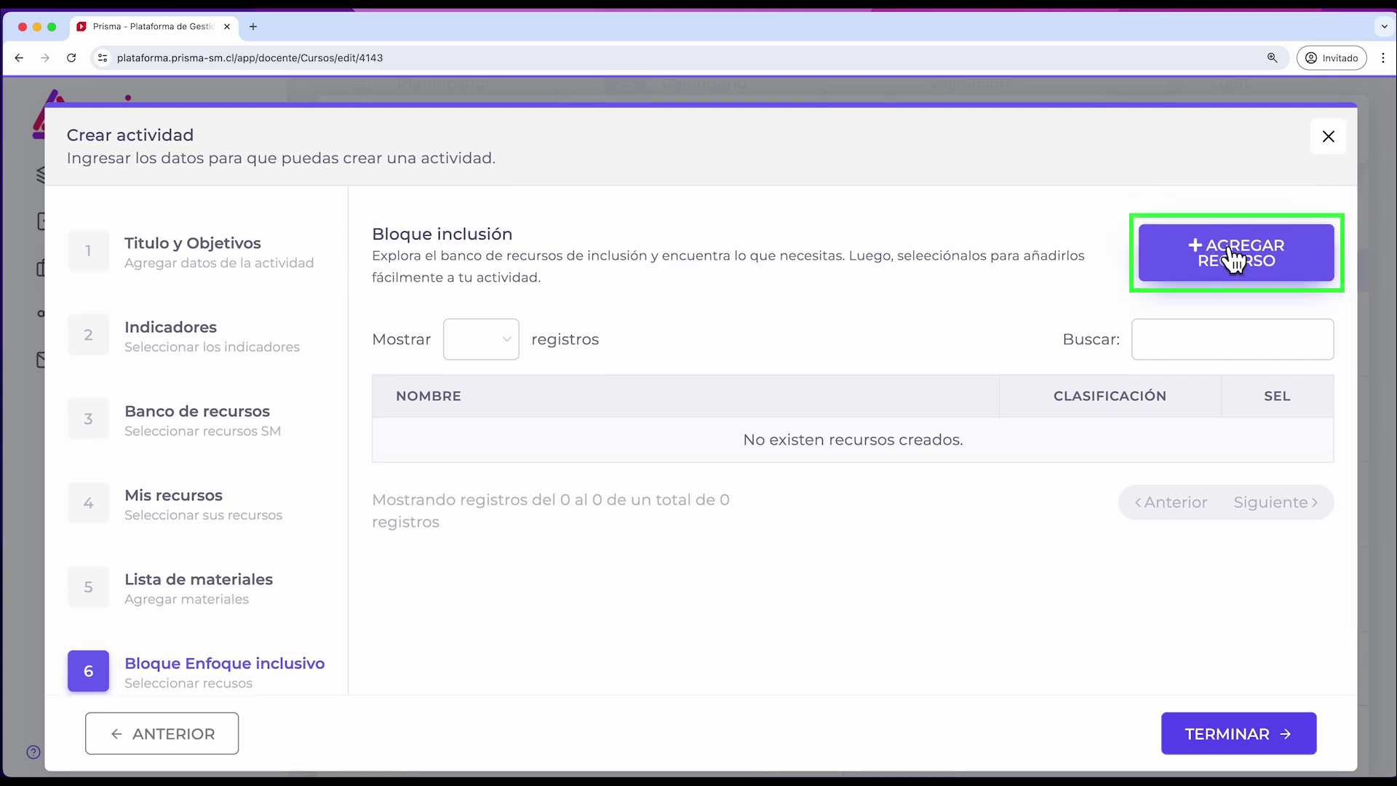
pyautogui.click(1235, 258)
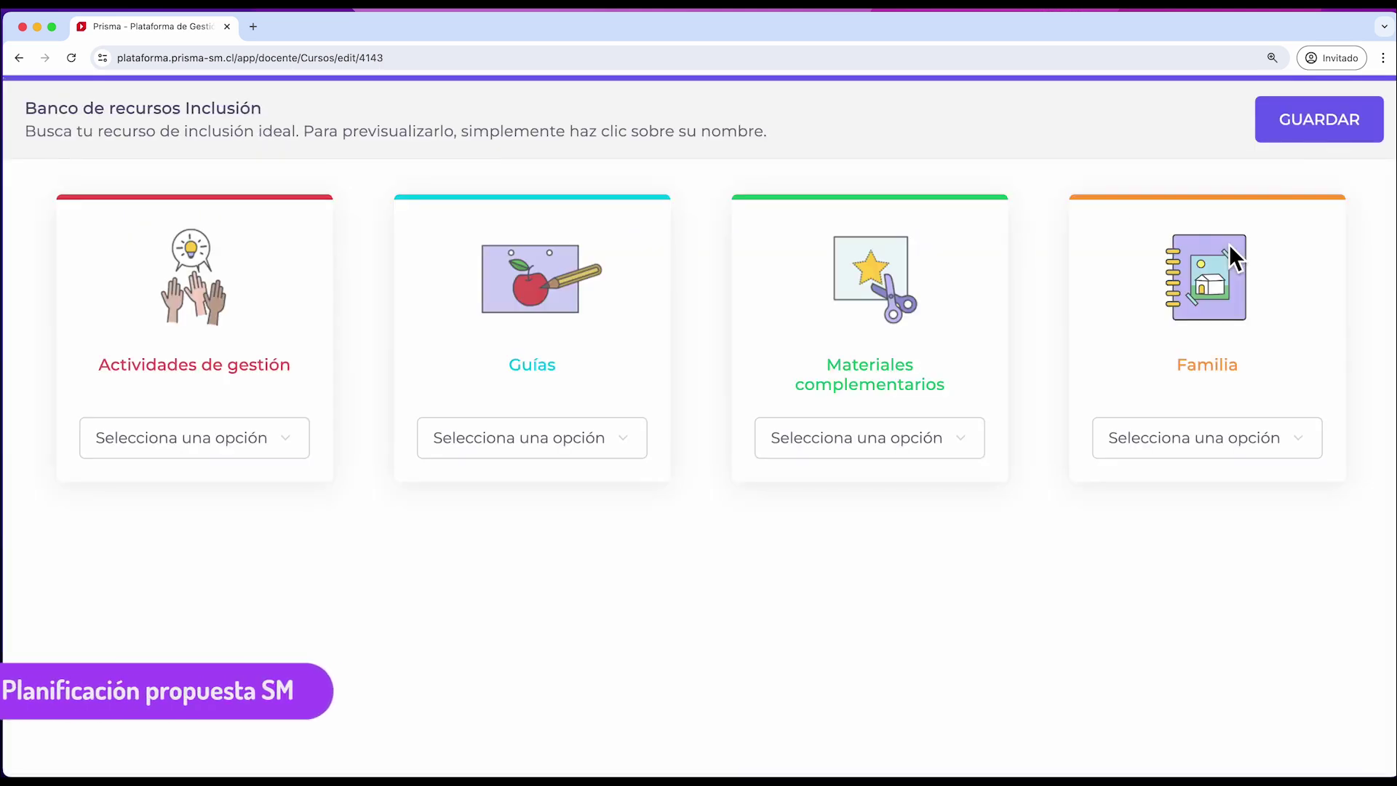
pyautogui.click(540, 441)
pyautogui.click(513, 482)
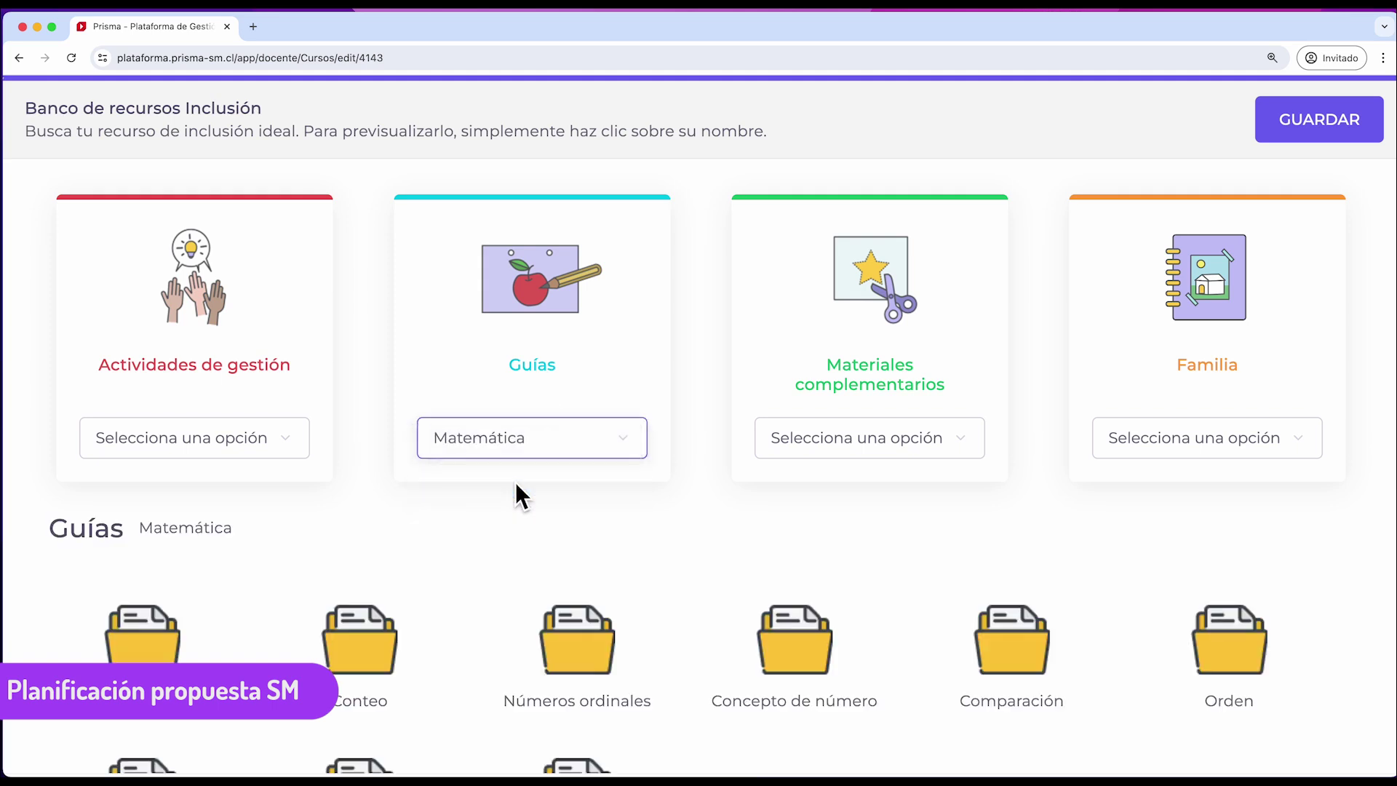
pyautogui.click(590, 647)
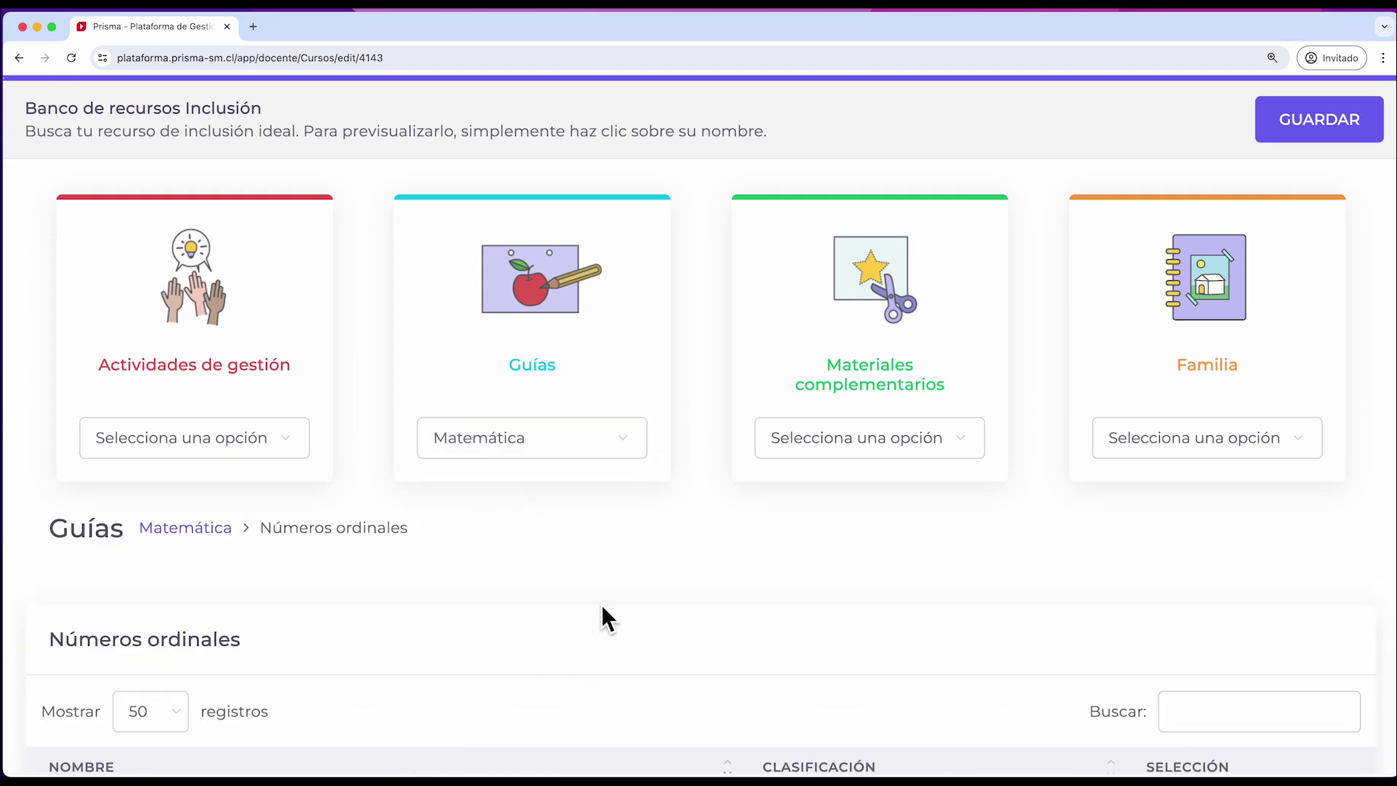
pyautogui.scroll(-3, 601, 611)
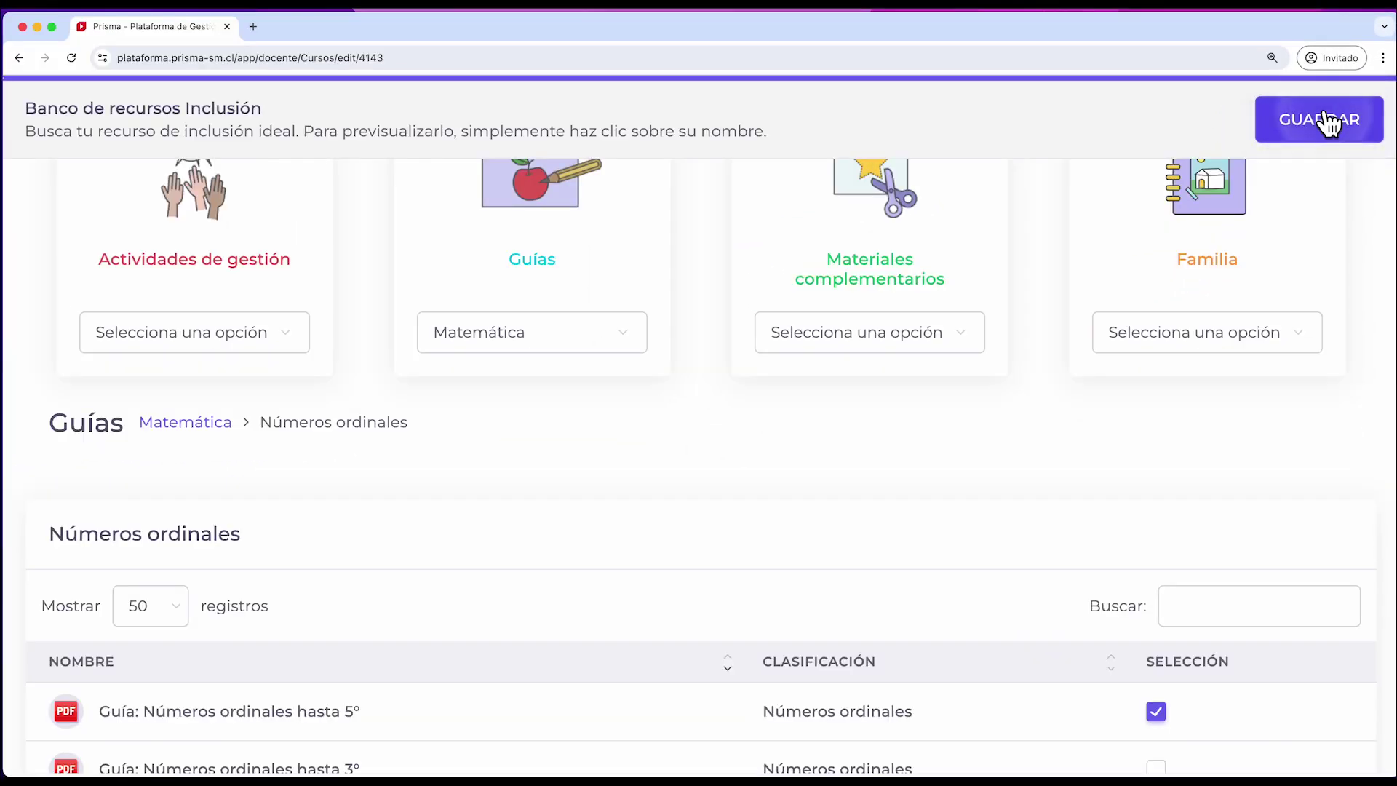
pyautogui.click(1328, 122)
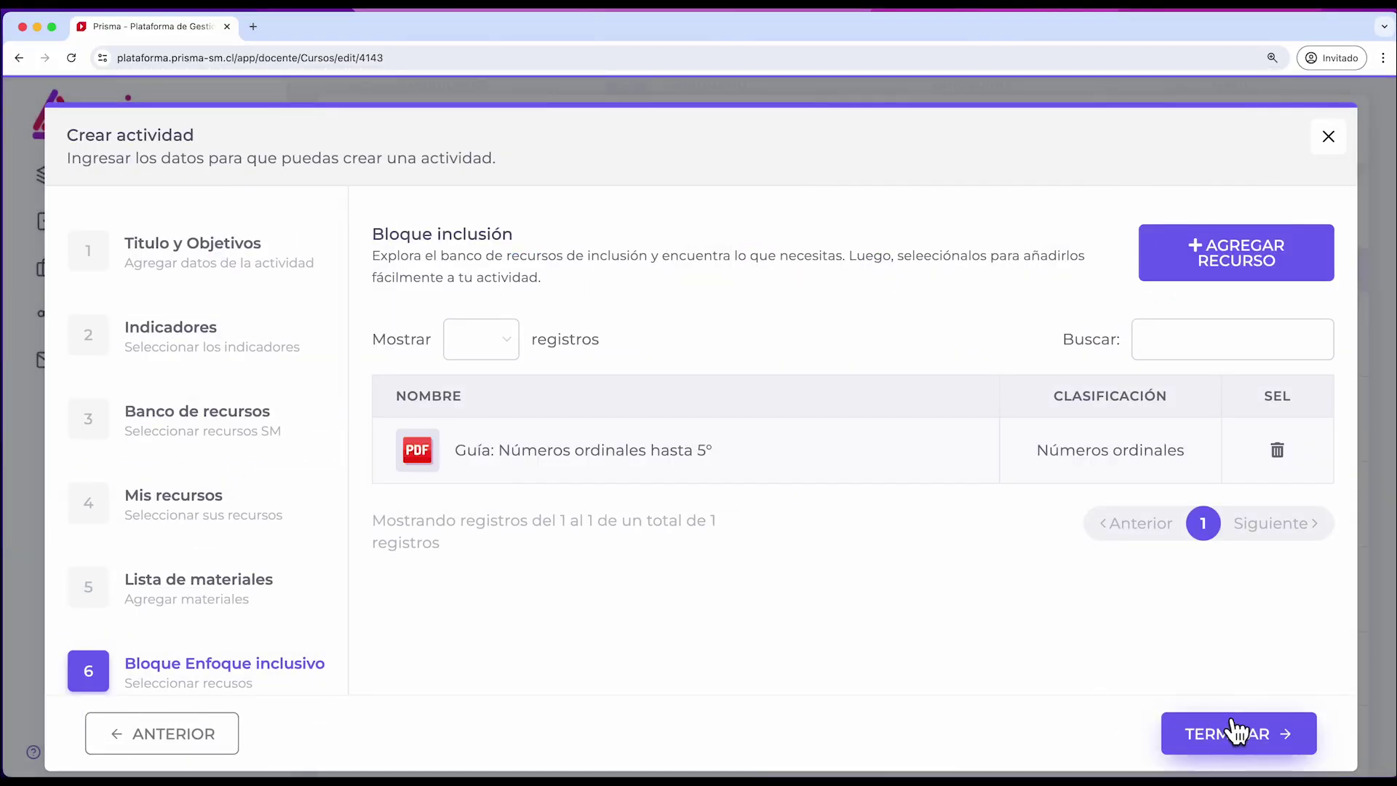
# Finish creating the tester prueba activity and close the completion notice
pyautogui.scroll(-2, 1272, 679)
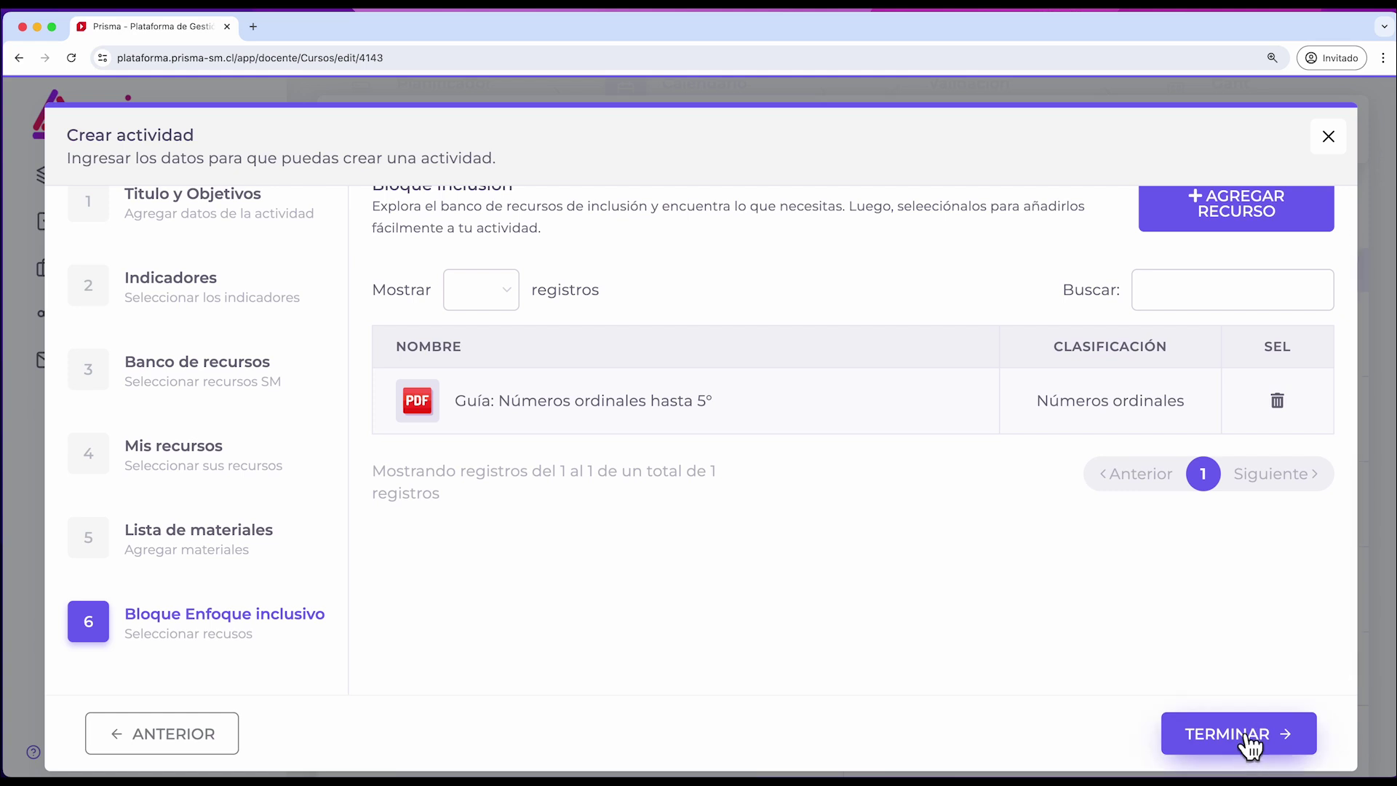
pyautogui.click(1248, 742)
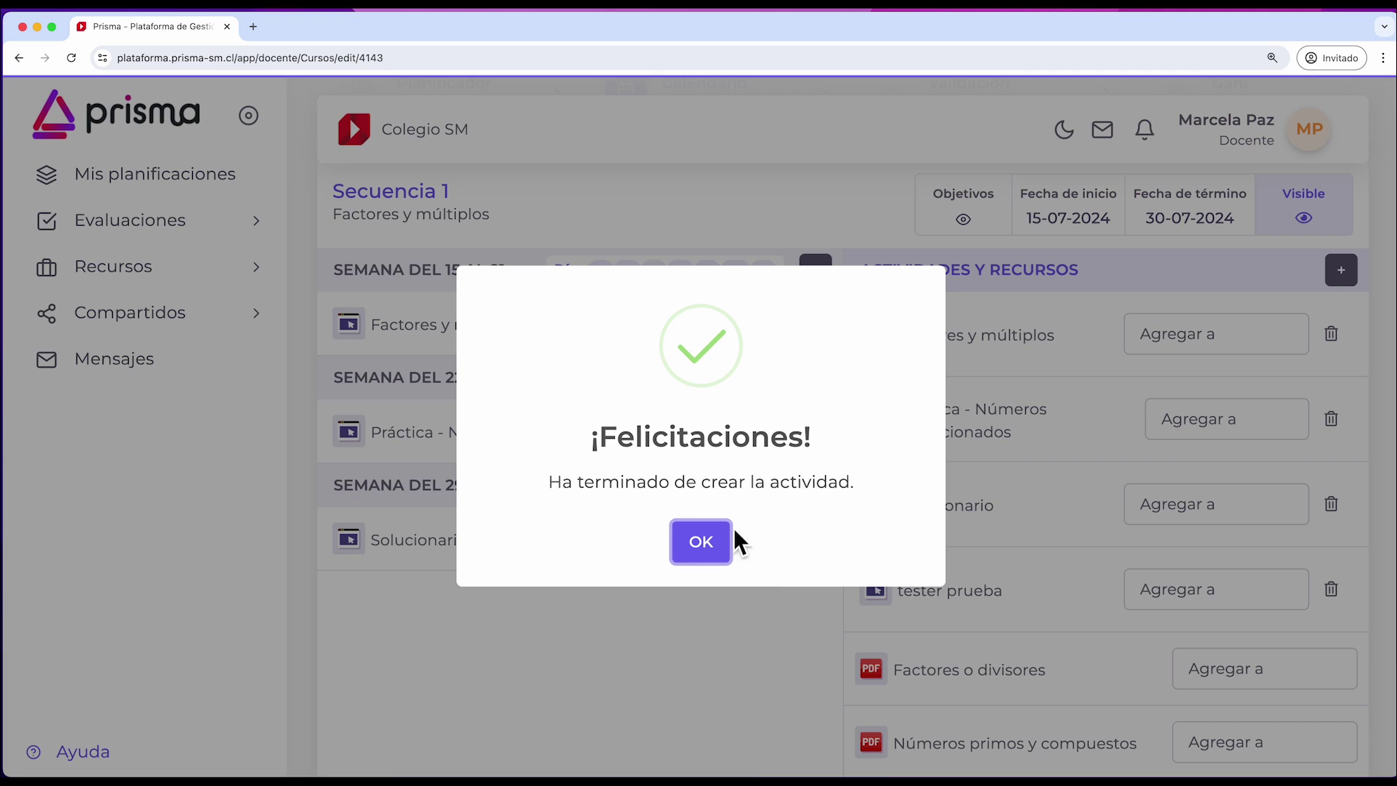
pyautogui.click(687, 547)
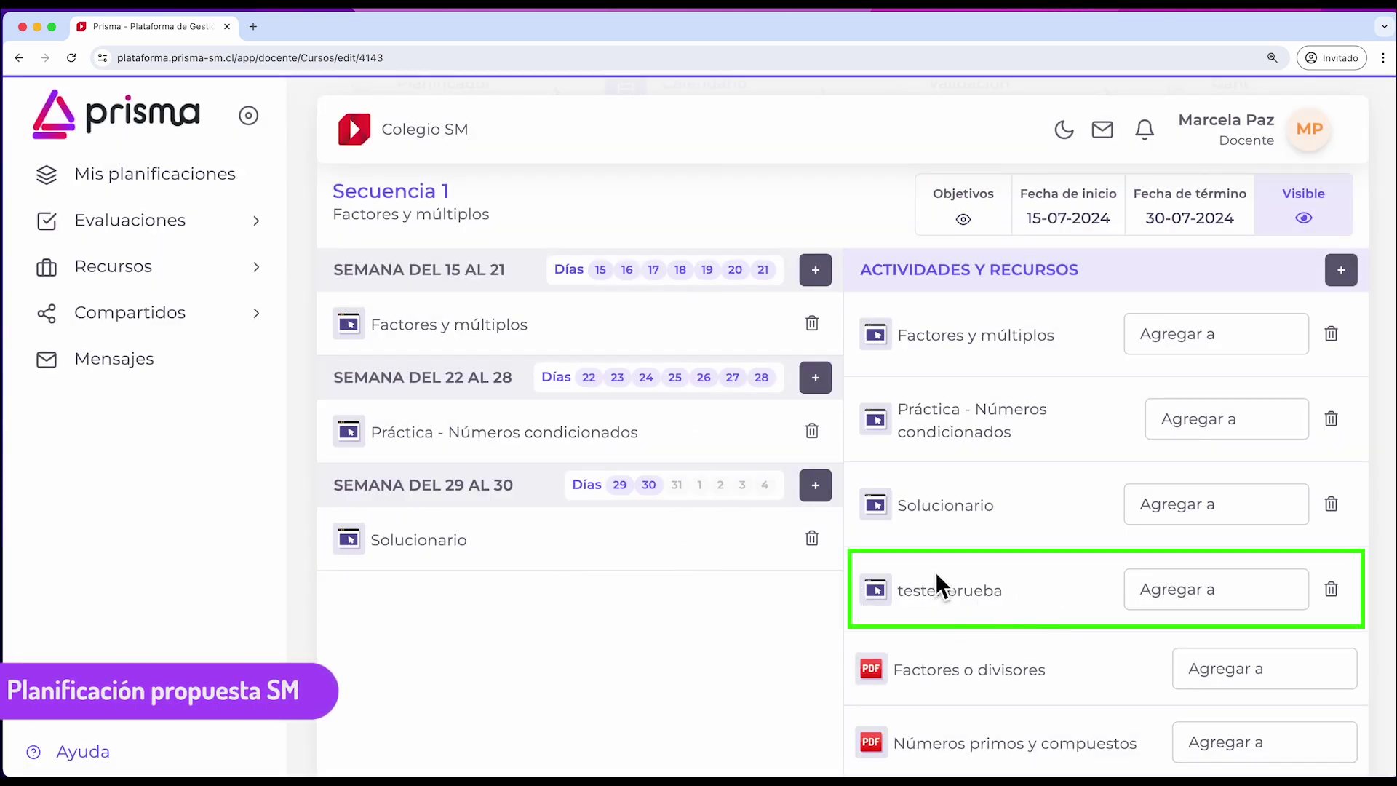
# Assign tester prueba to Semana del 29 al 30 and Números primos y compuestos to Semana del 15 al 21
pyautogui.click(1183, 600)
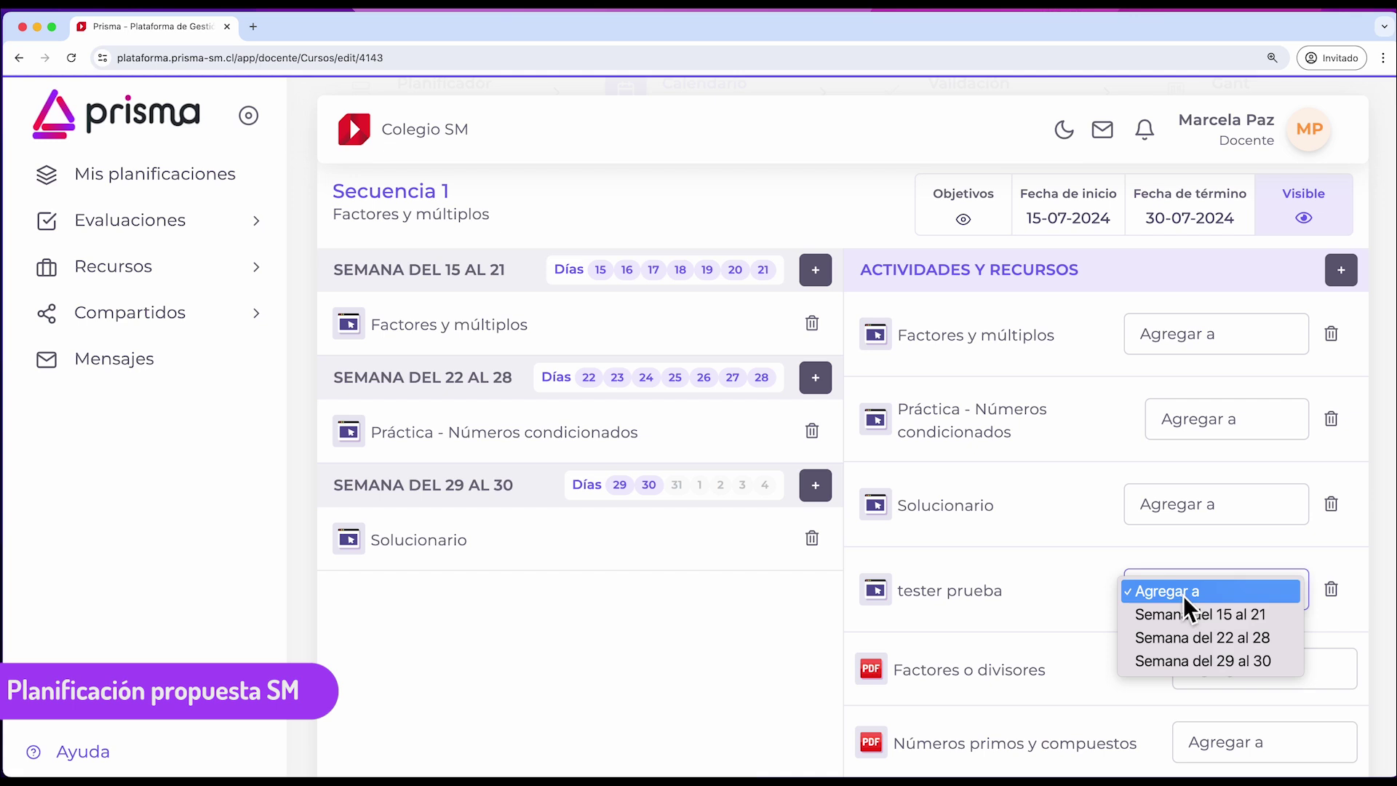
pyautogui.click(1207, 658)
pyautogui.click(1270, 688)
pyautogui.click(1269, 764)
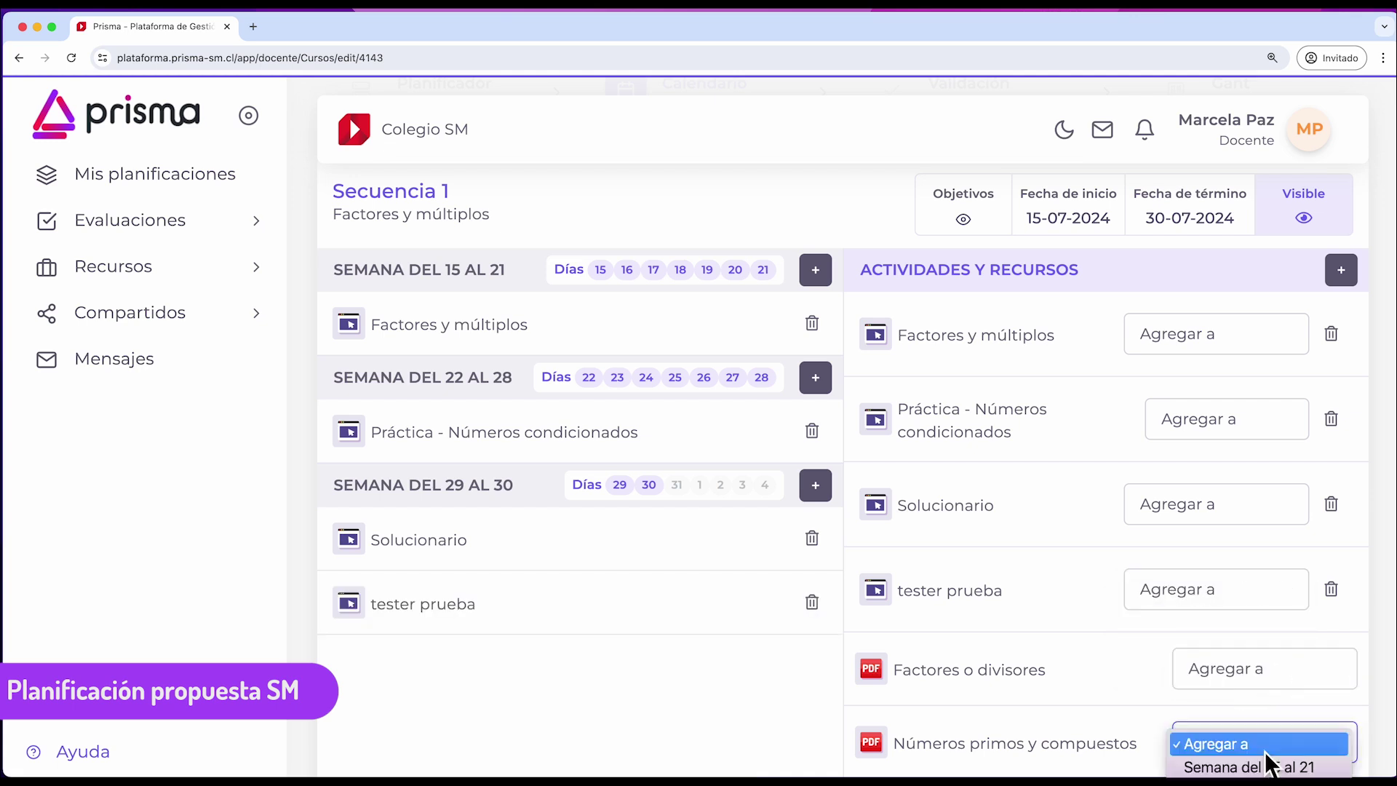
pyautogui.click(1229, 765)
# In the Validación stage, mark all three weeks of Secuencia 1 as ejecutadas
pyautogui.scroll(5, 1200, 433)
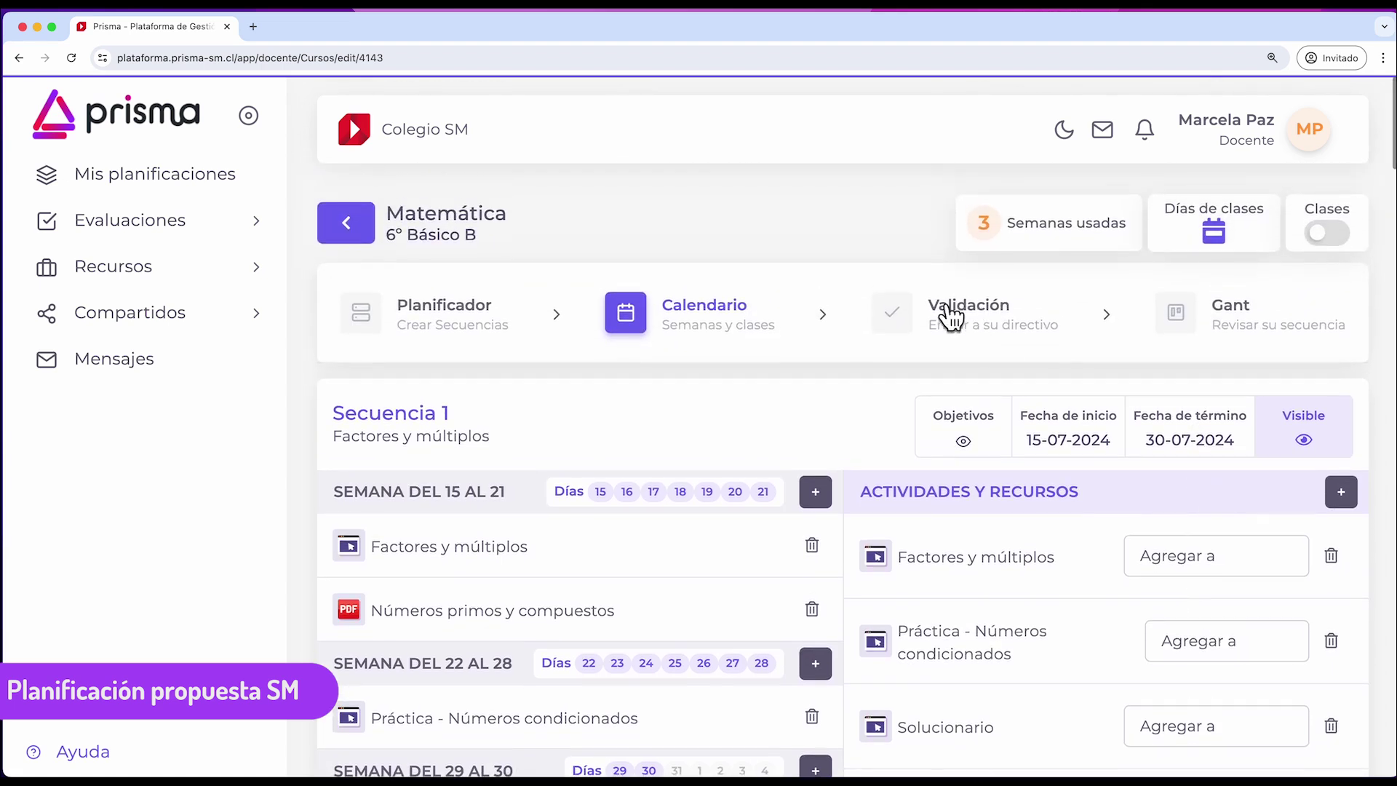
pyautogui.click(991, 326)
pyautogui.scroll(-4, 1008, 419)
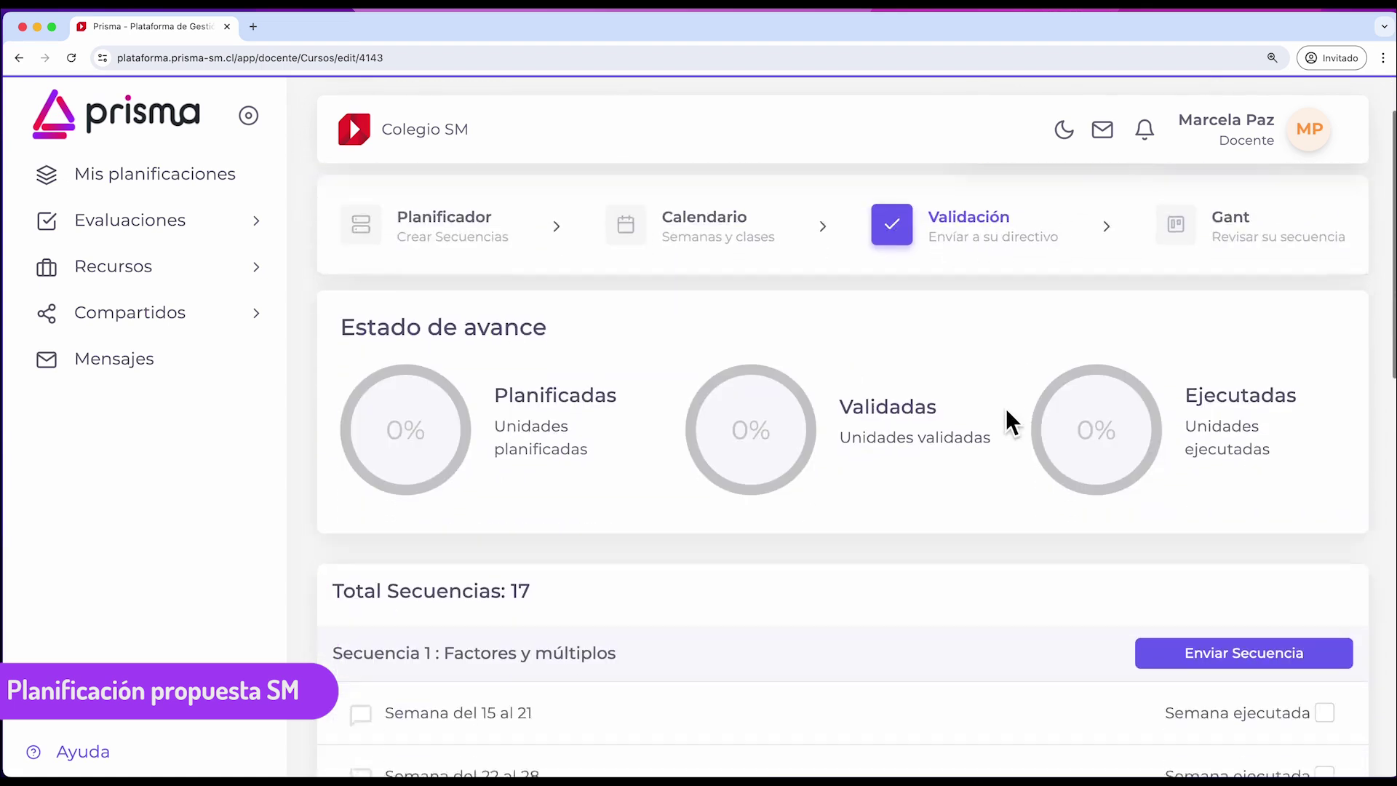
pyautogui.click(1324, 510)
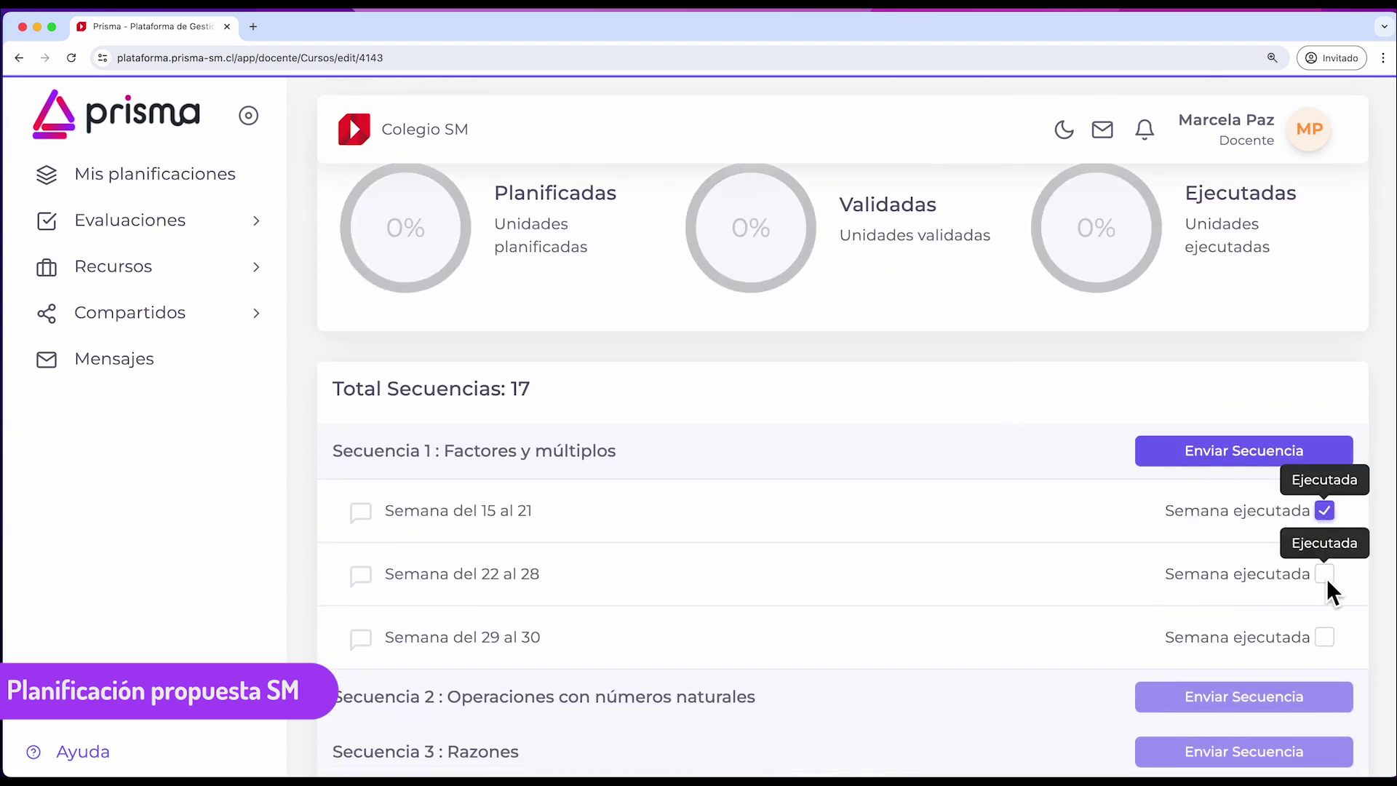
pyautogui.click(1324, 638)
pyautogui.click(1324, 574)
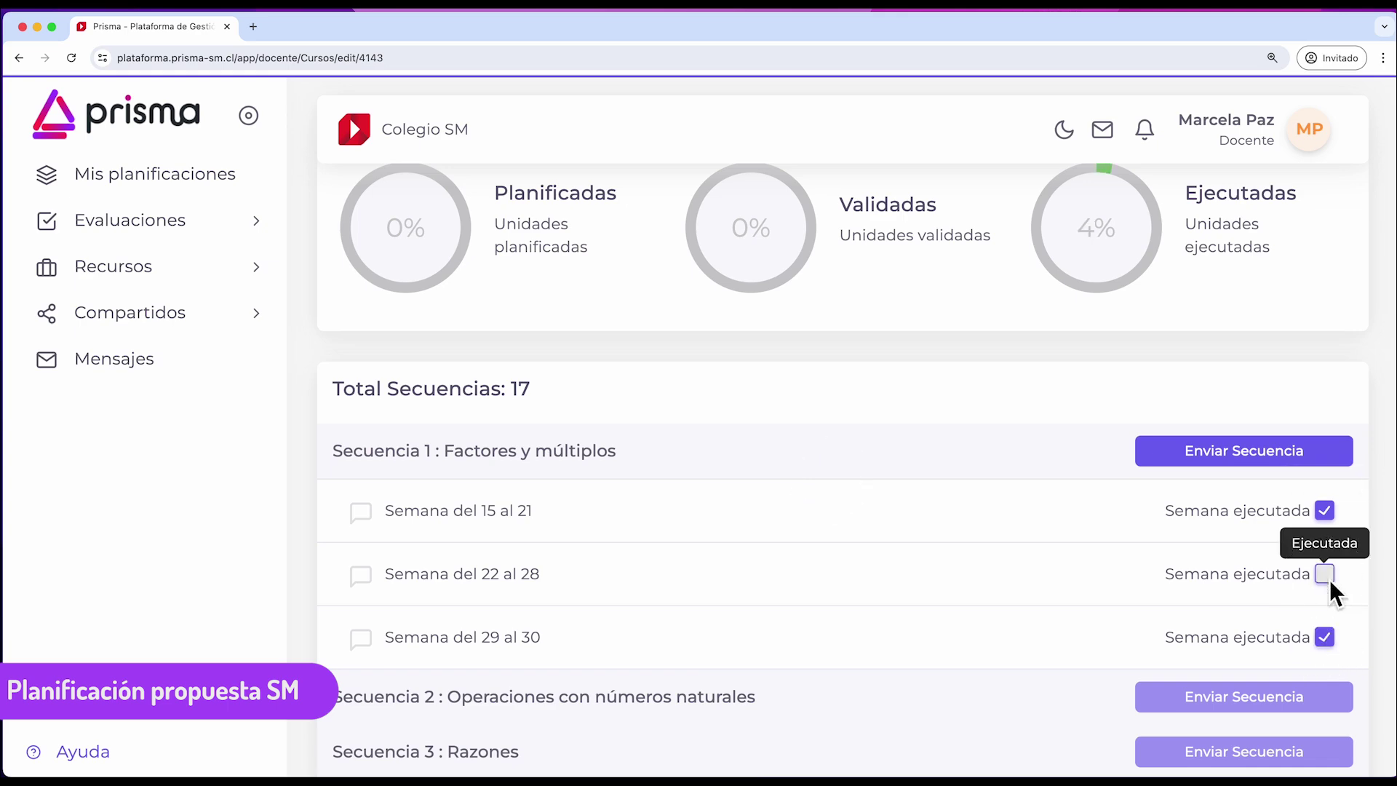
# Send Secuencia 1 for validation to the Admin. and Director recipients found by searching for their shared first name
pyautogui.click(1229, 459)
pyautogui.click(1029, 376)
pyautogui.write('jorge')
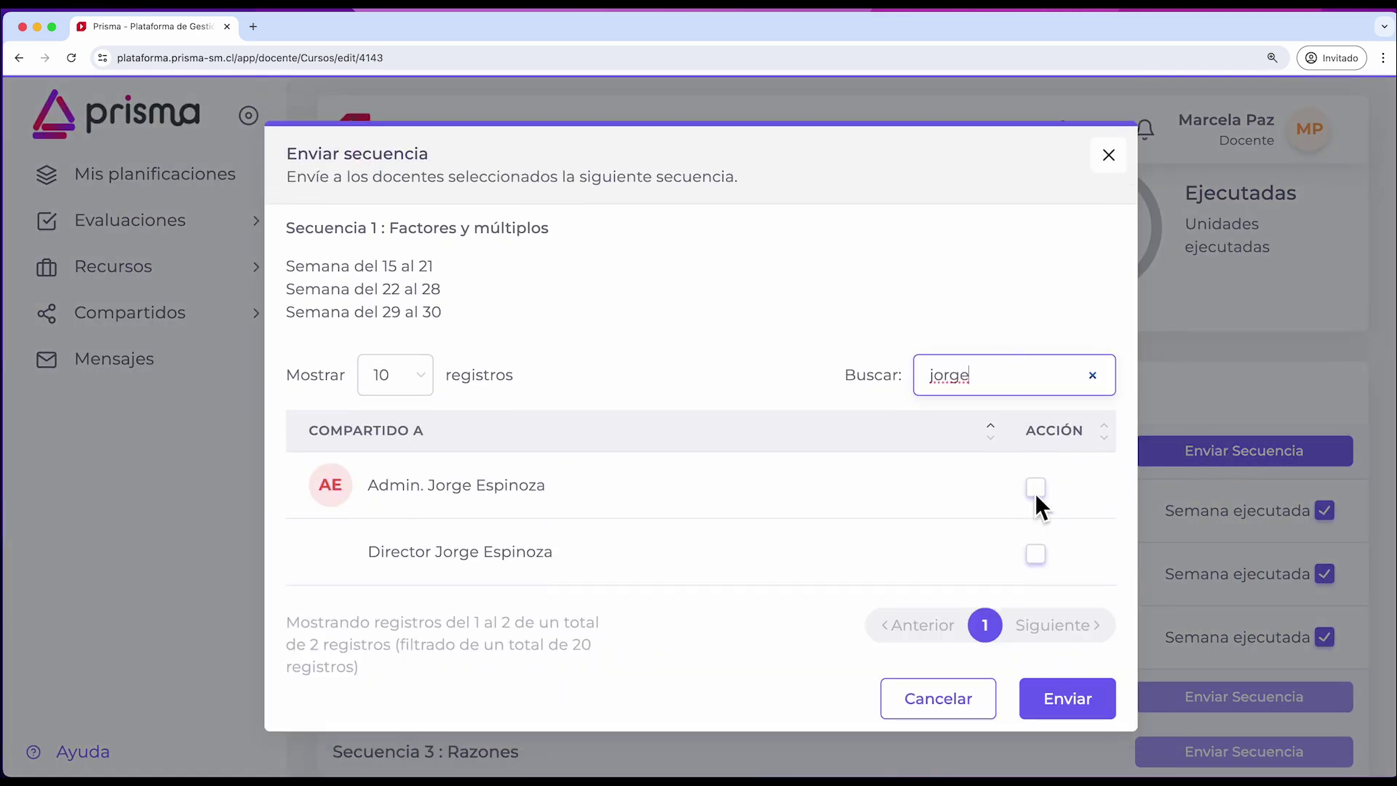
pyautogui.click(1033, 487)
pyautogui.click(1034, 553)
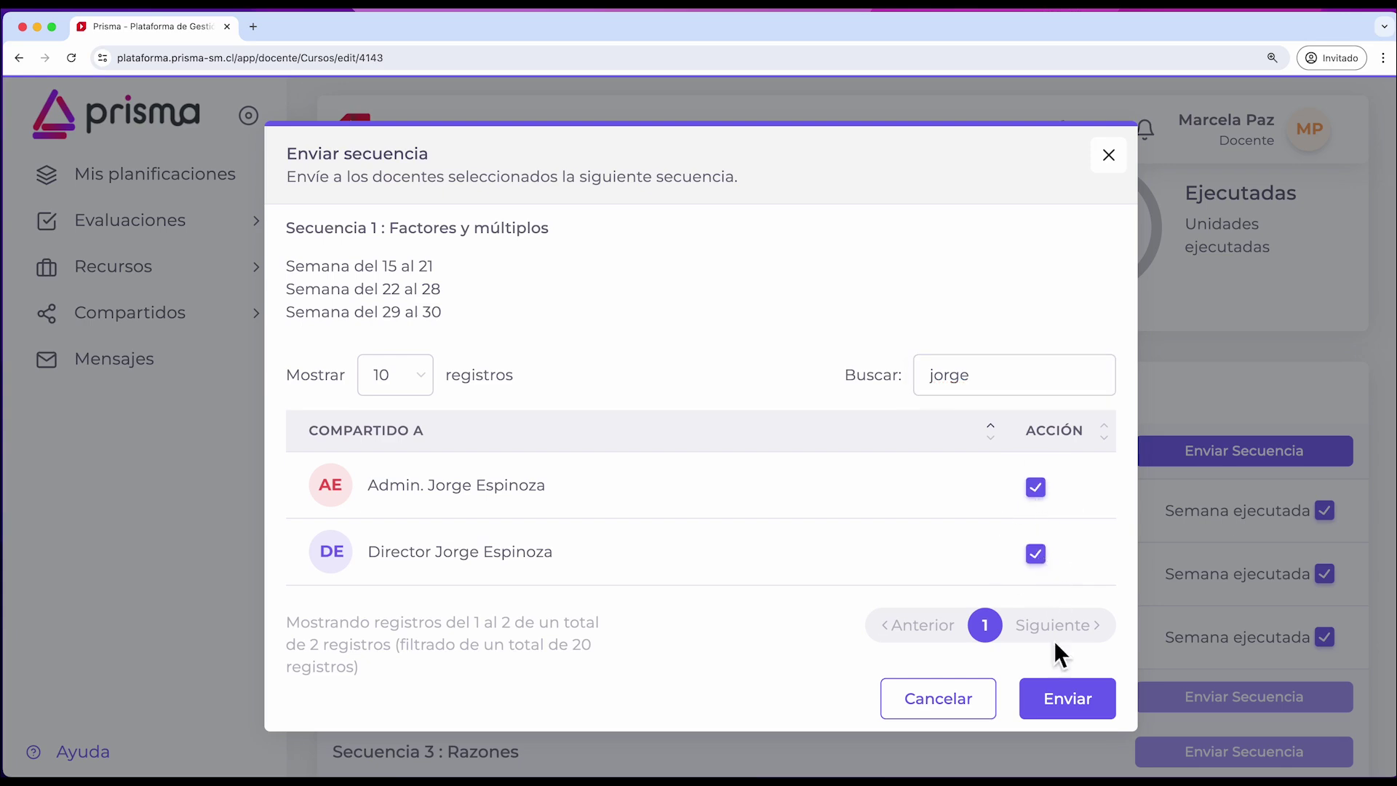
pyautogui.click(1067, 706)
pyautogui.click(782, 558)
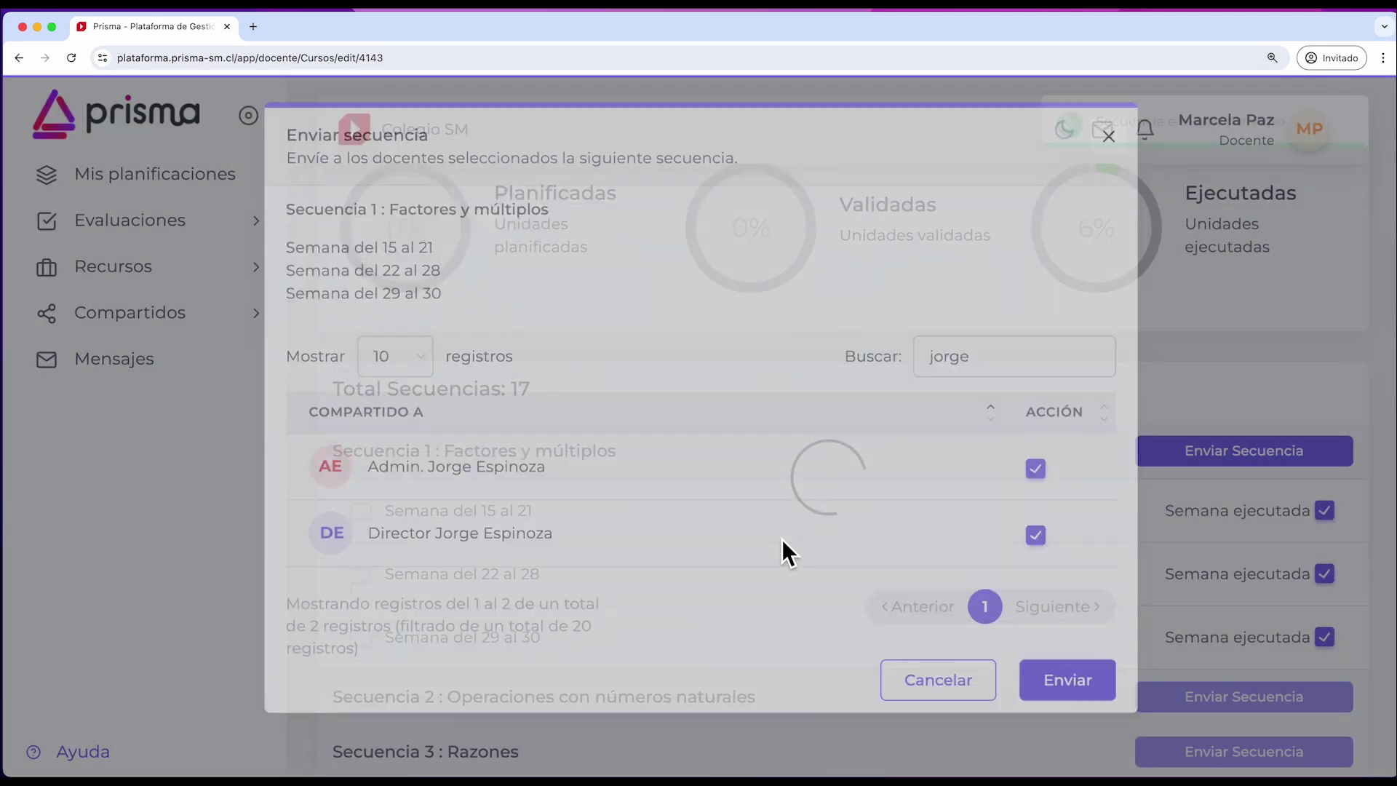
# Review the Gant stage's Planificación por Secuencias table to check which learning objectives Secuencia 1 covers
pyautogui.scroll(3, 1248, 568)
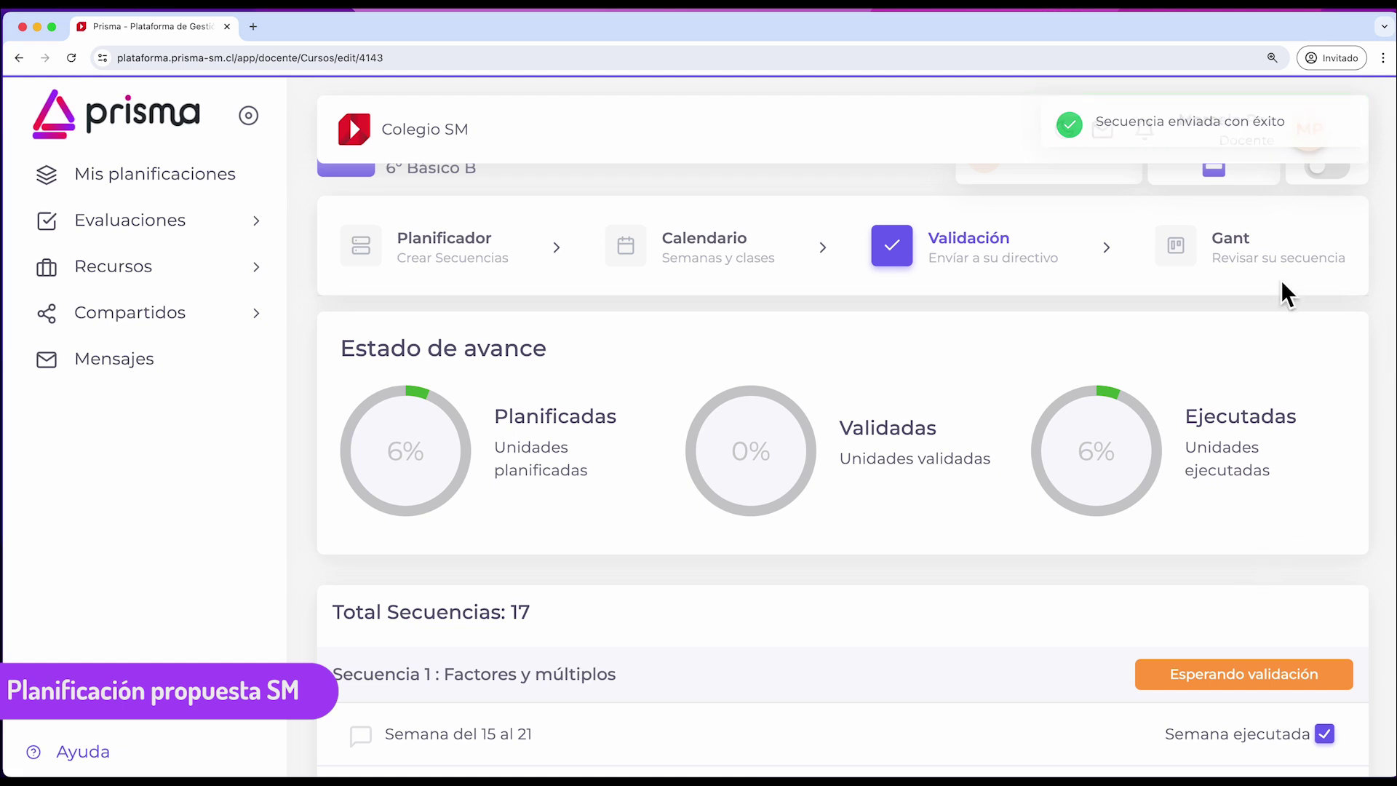
pyautogui.click(1230, 262)
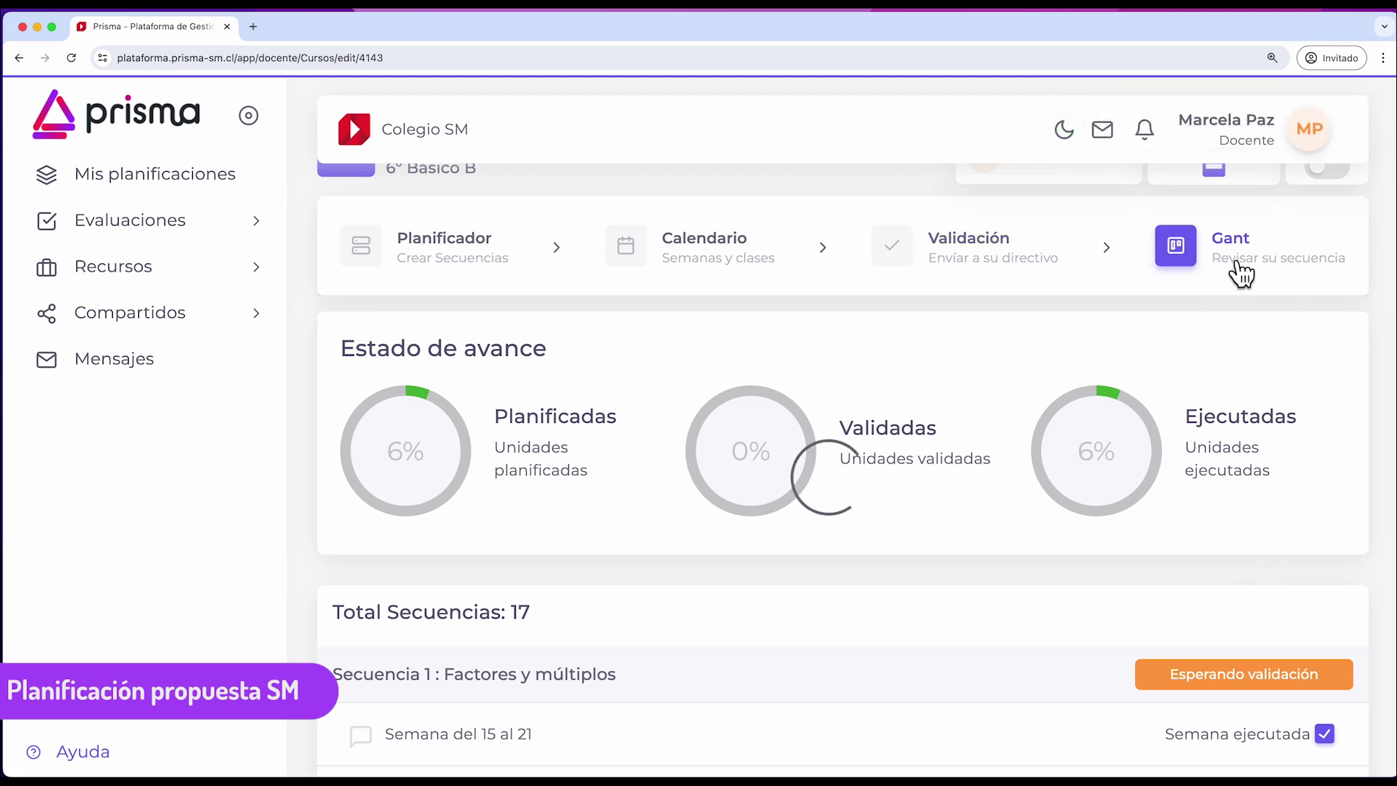
pyautogui.scroll(-2, 1050, 469)
pyautogui.scroll(-3, 1054, 468)
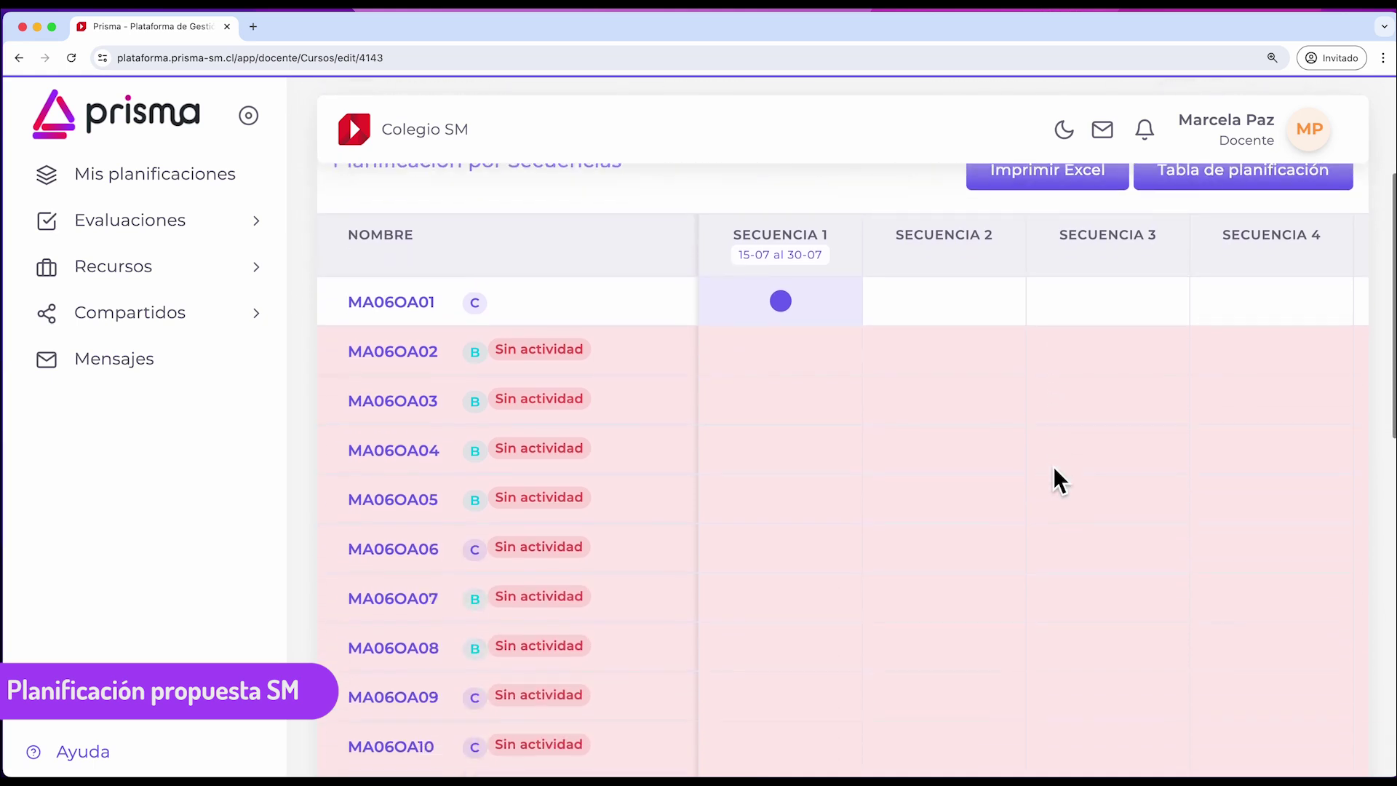
pyautogui.scroll(3, 1053, 480)
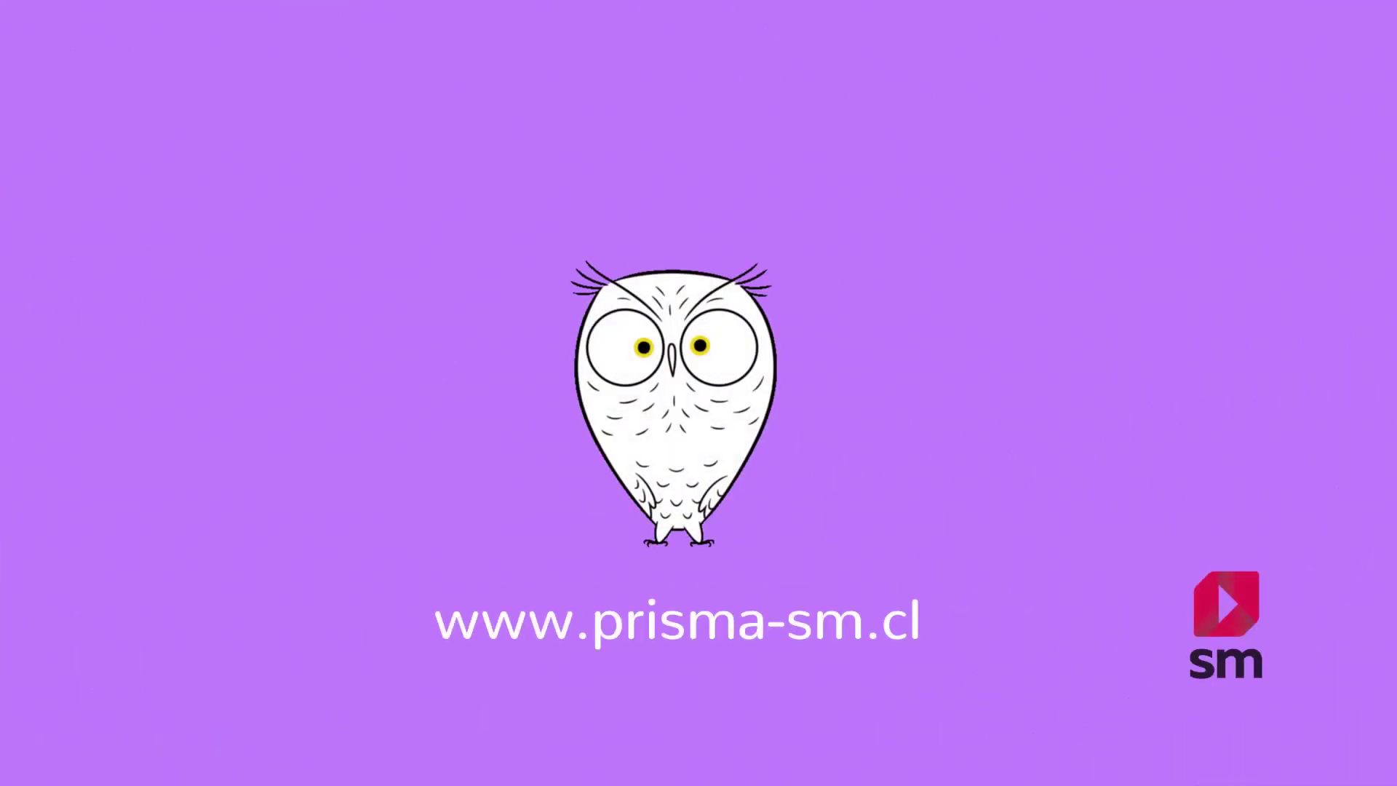